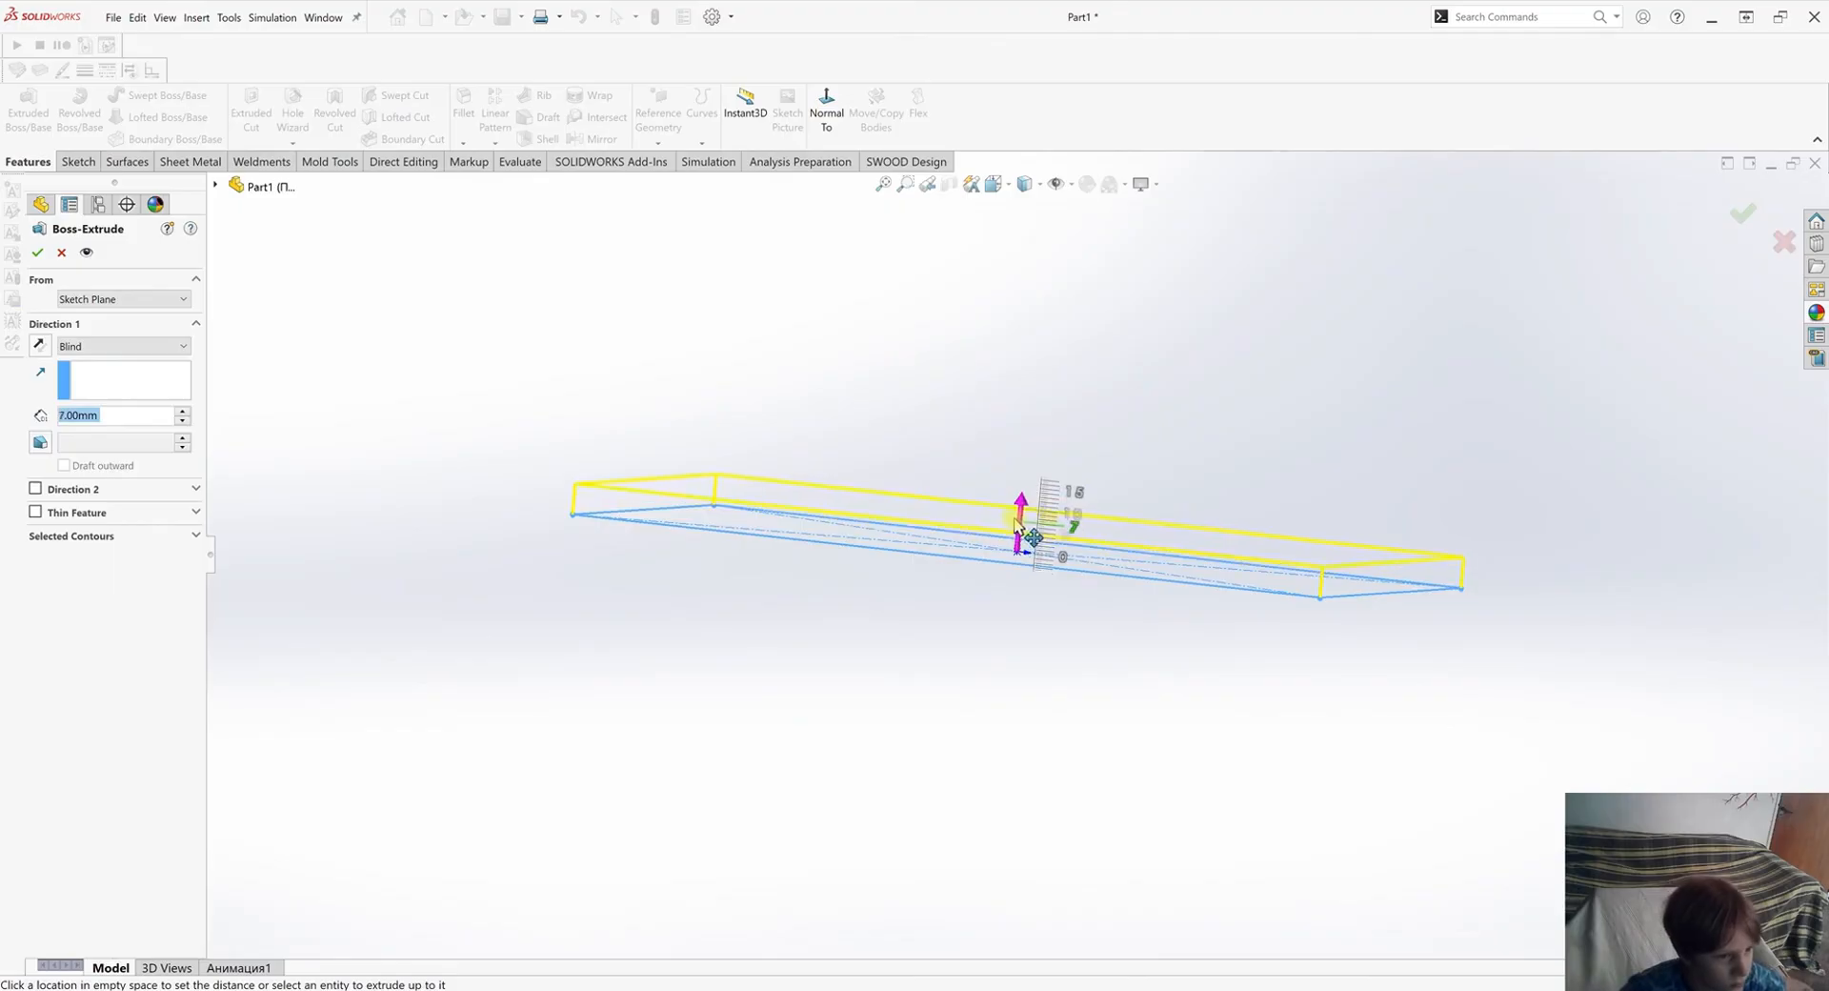
# Extrude the sketched rectangle 7 mm and select the resulting plate as the body for a Flex feature.
pyautogui.press('Return')
pyautogui.moveTo(1053, 651); pyautogui.dragTo(800, 204, button='middle')
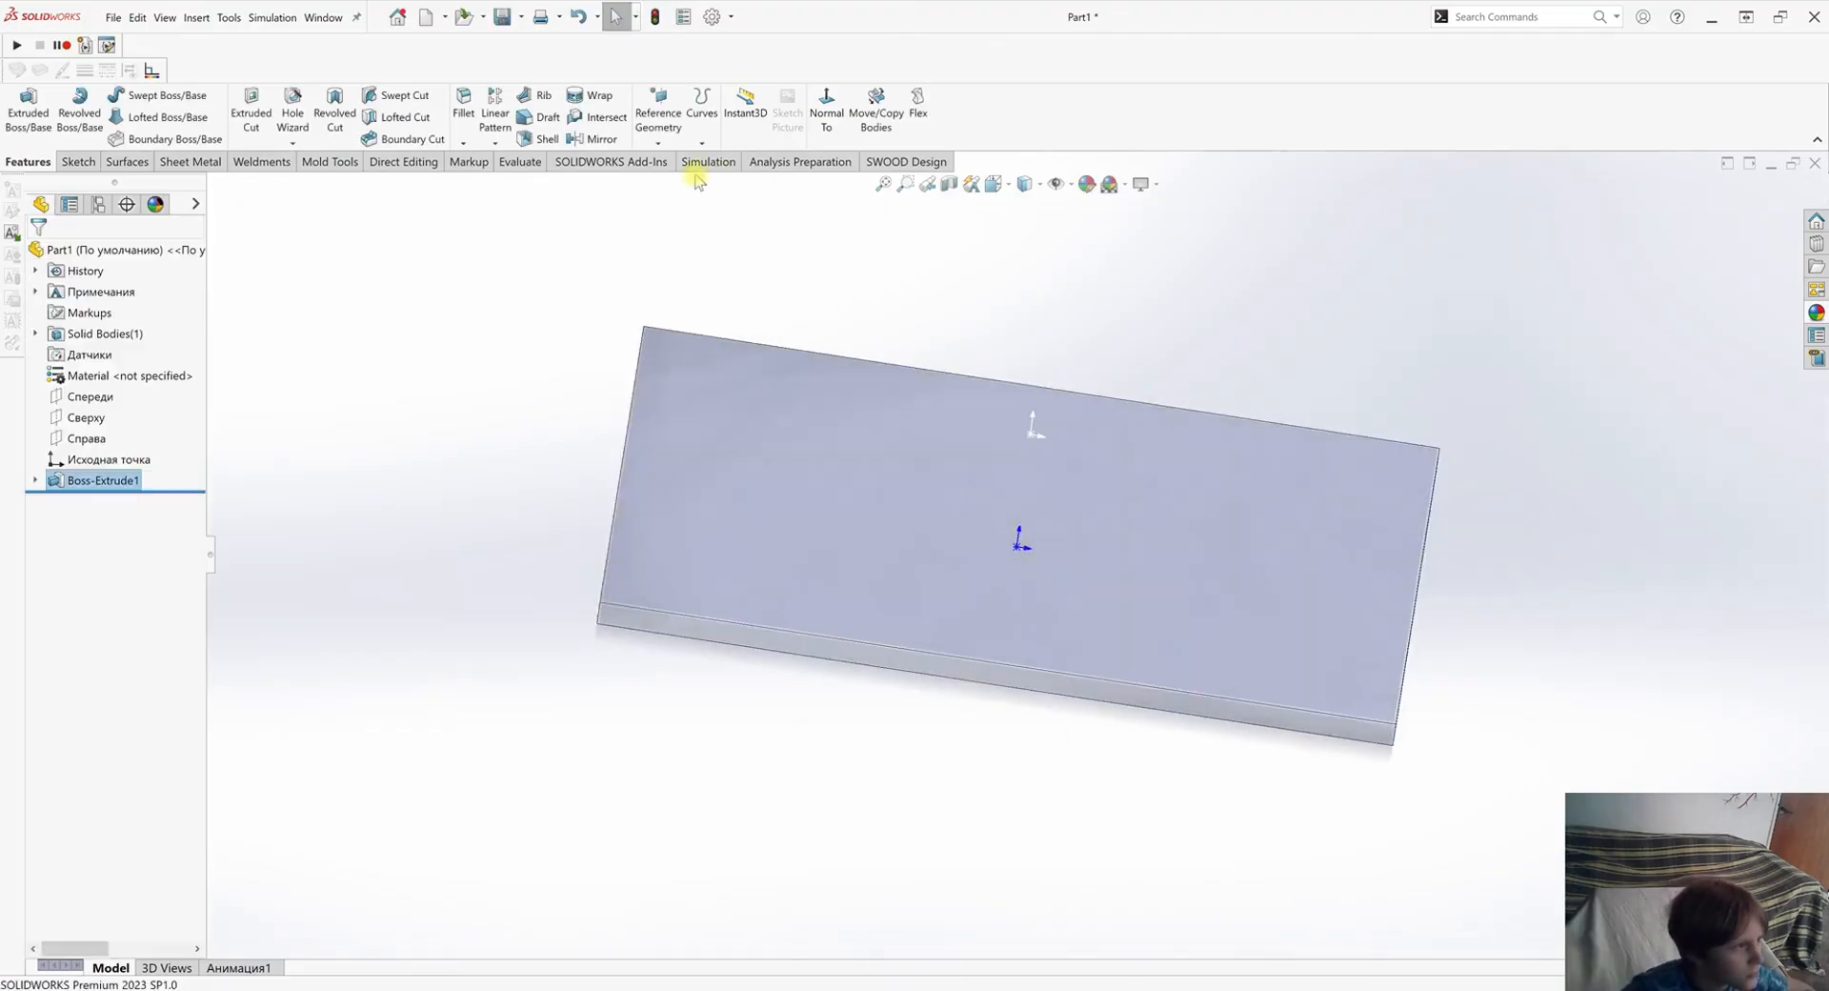
pyautogui.click(922, 117)
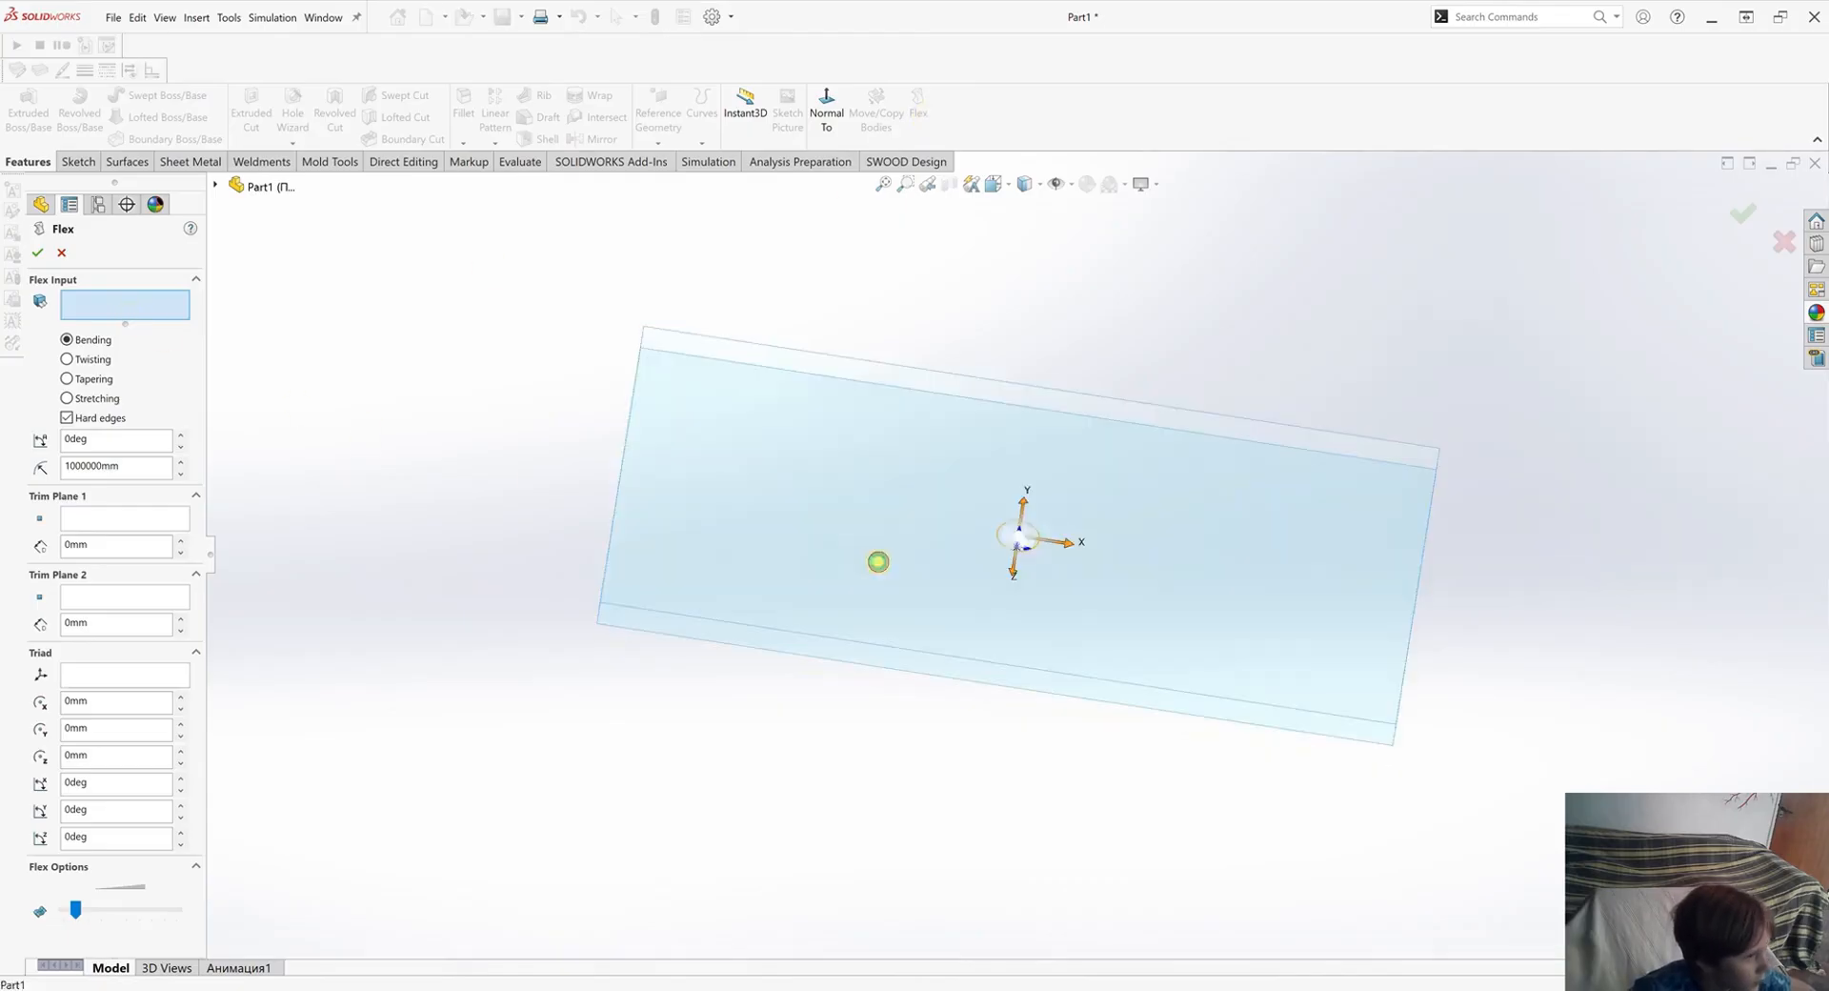
pyautogui.click(874, 559)
pyautogui.moveTo(1086, 571); pyautogui.dragTo(1083, 483, button='middle')
pyautogui.press('Return')
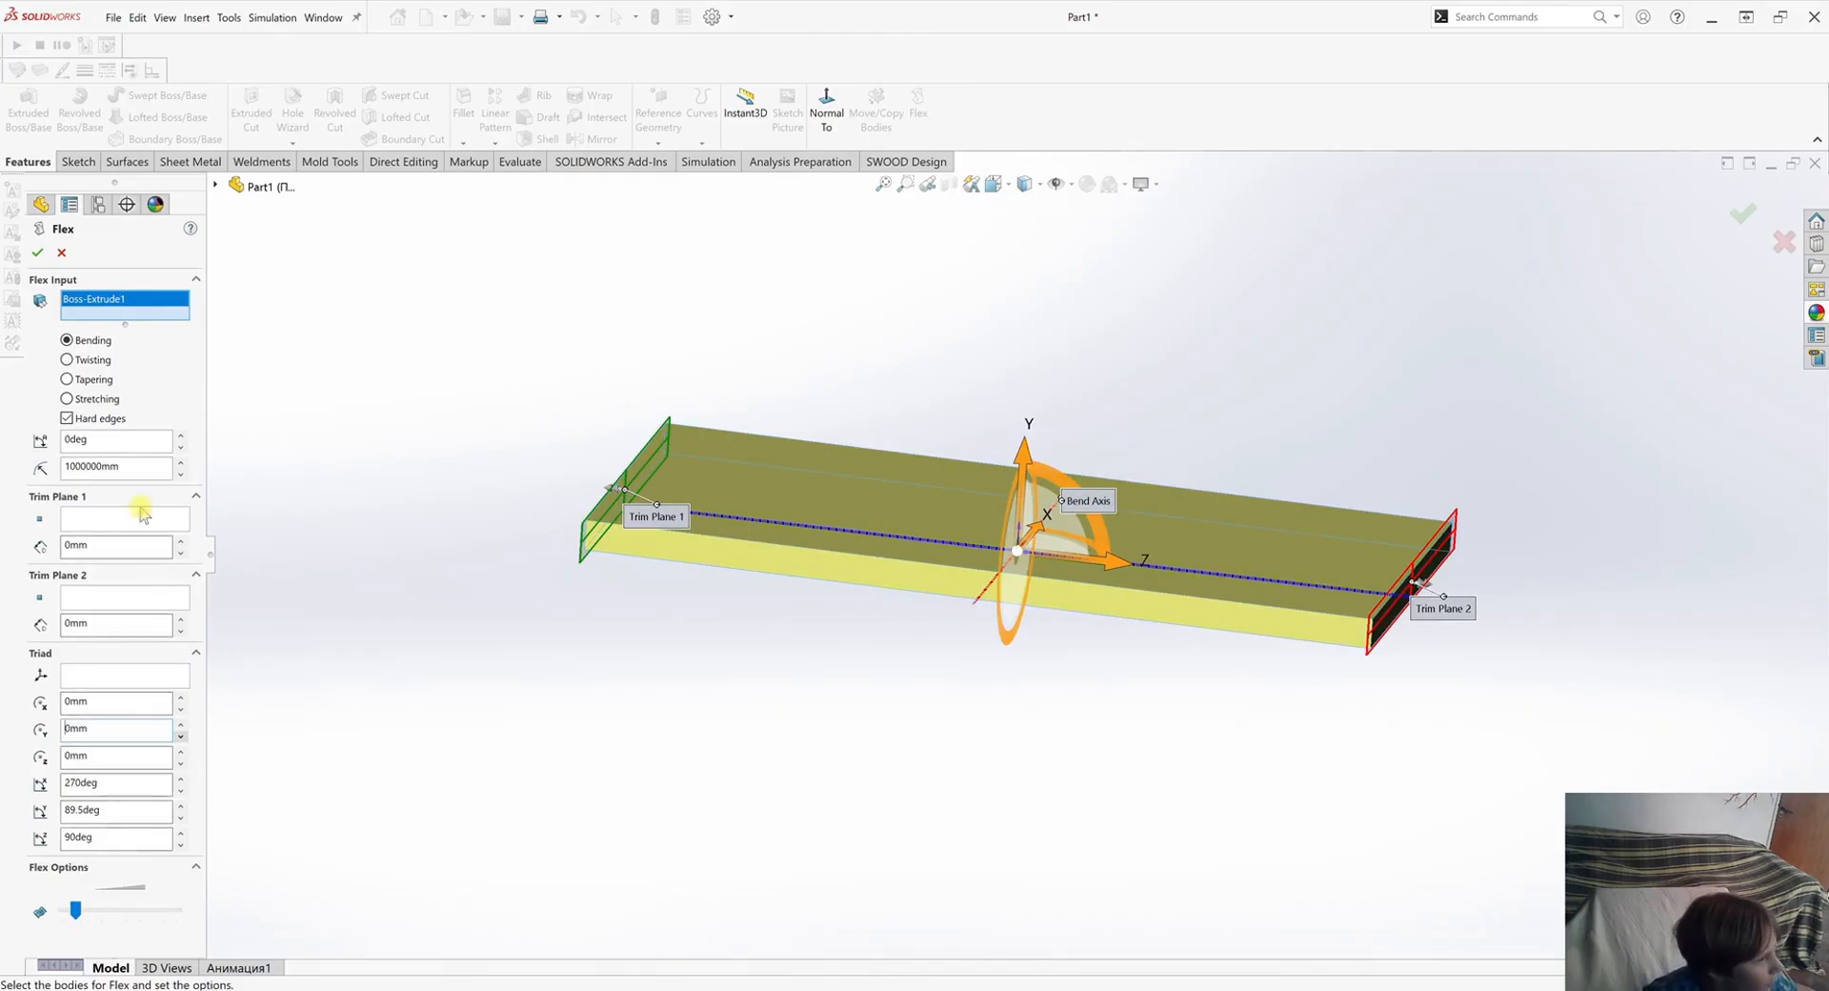
# Bend the plate with the Flex feature at an angle of 180 degrees.
pyautogui.click(180, 438)
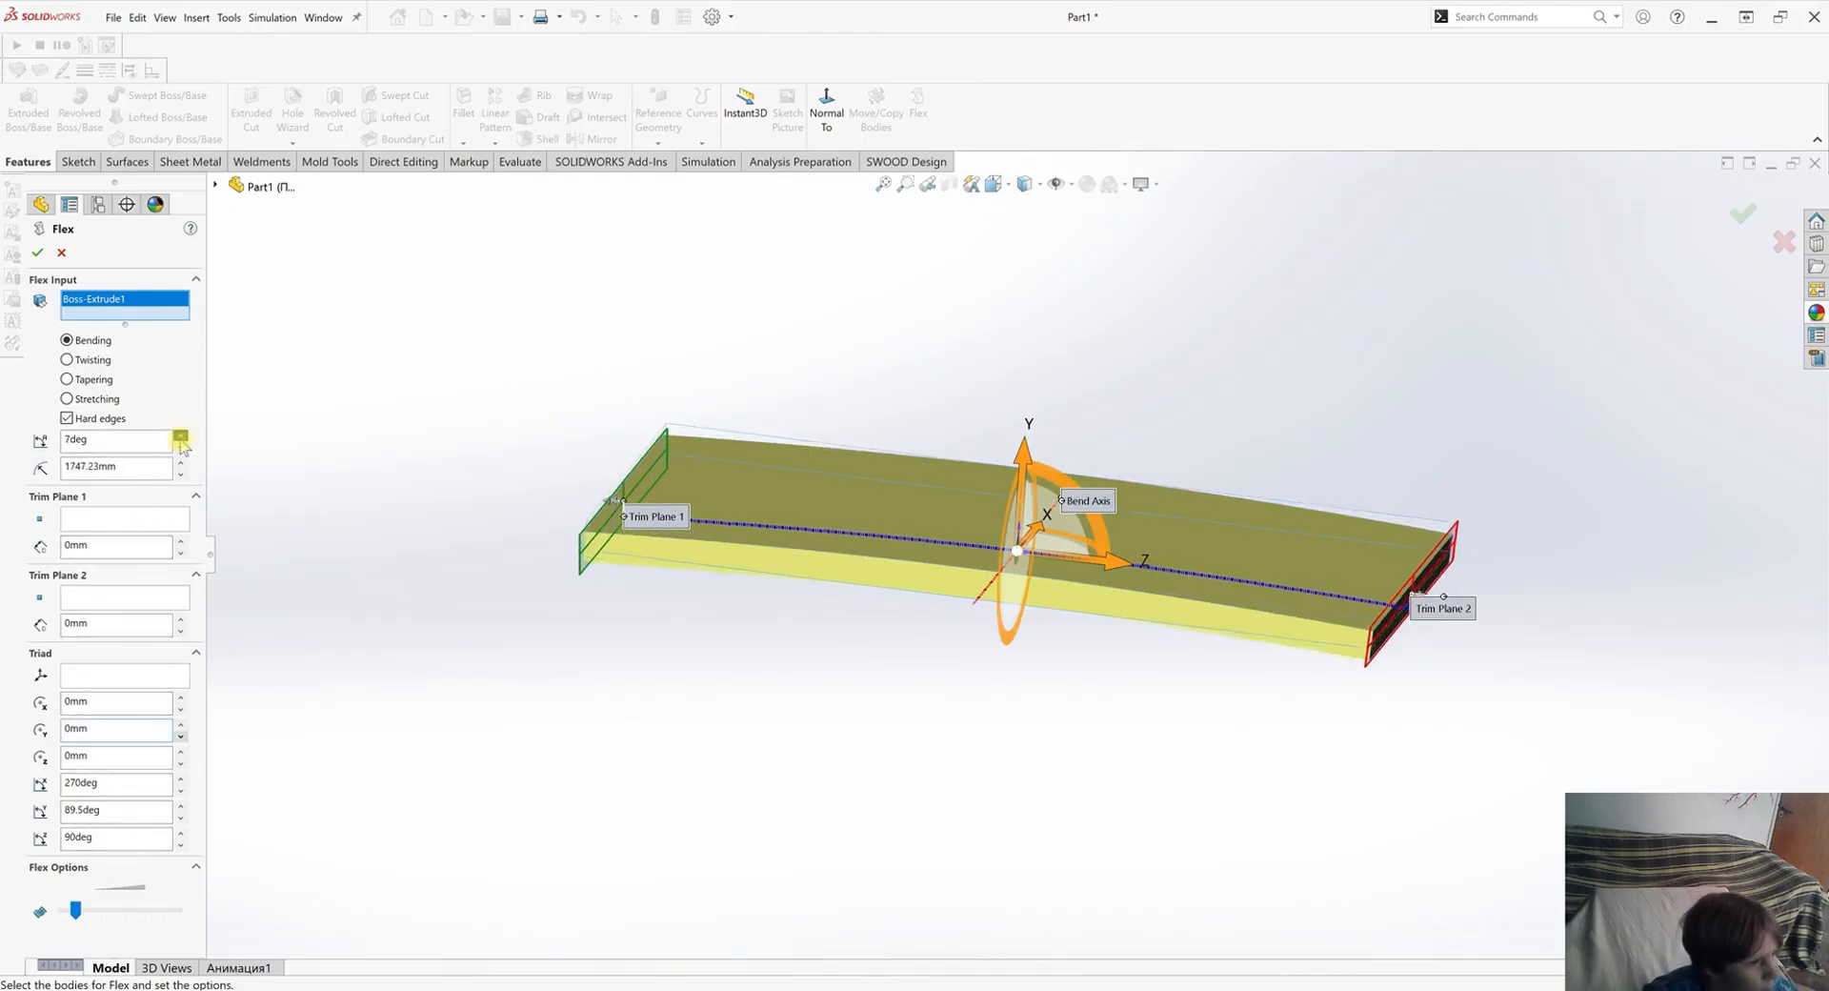
pyautogui.moveTo(180, 439); pyautogui.dragTo(180, 439)
pyautogui.click(180, 440)
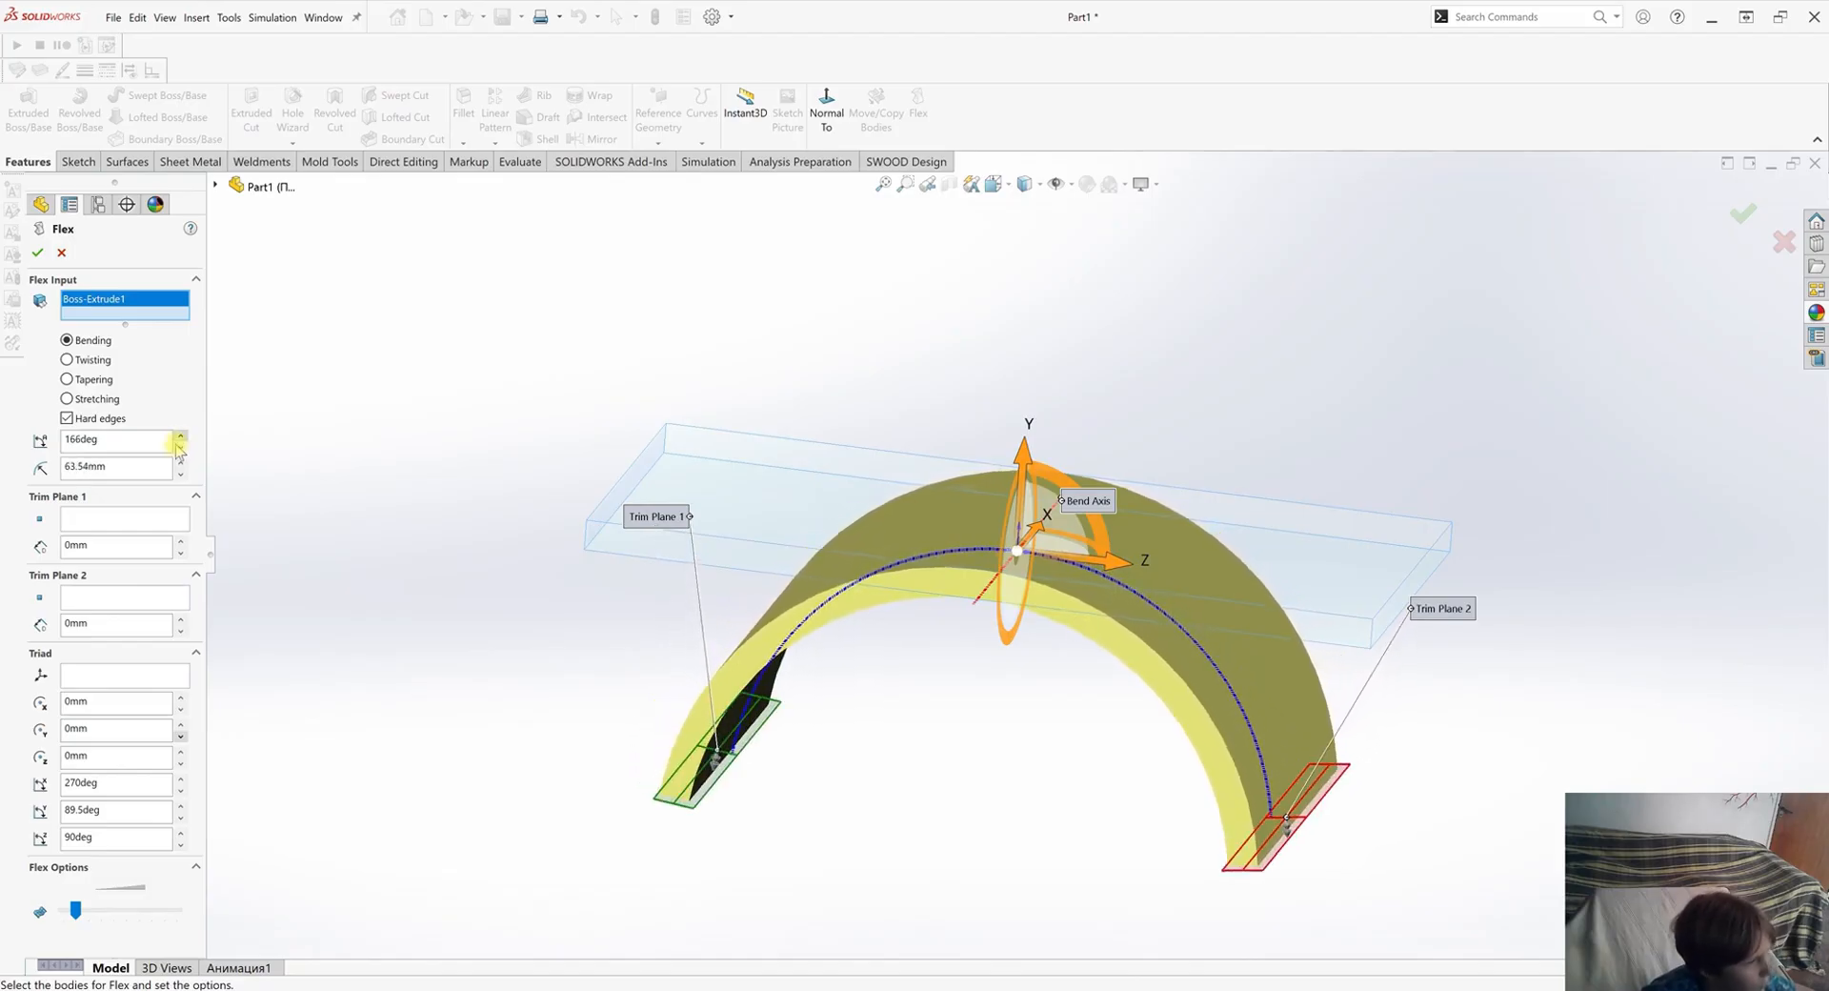
pyautogui.click(180, 439)
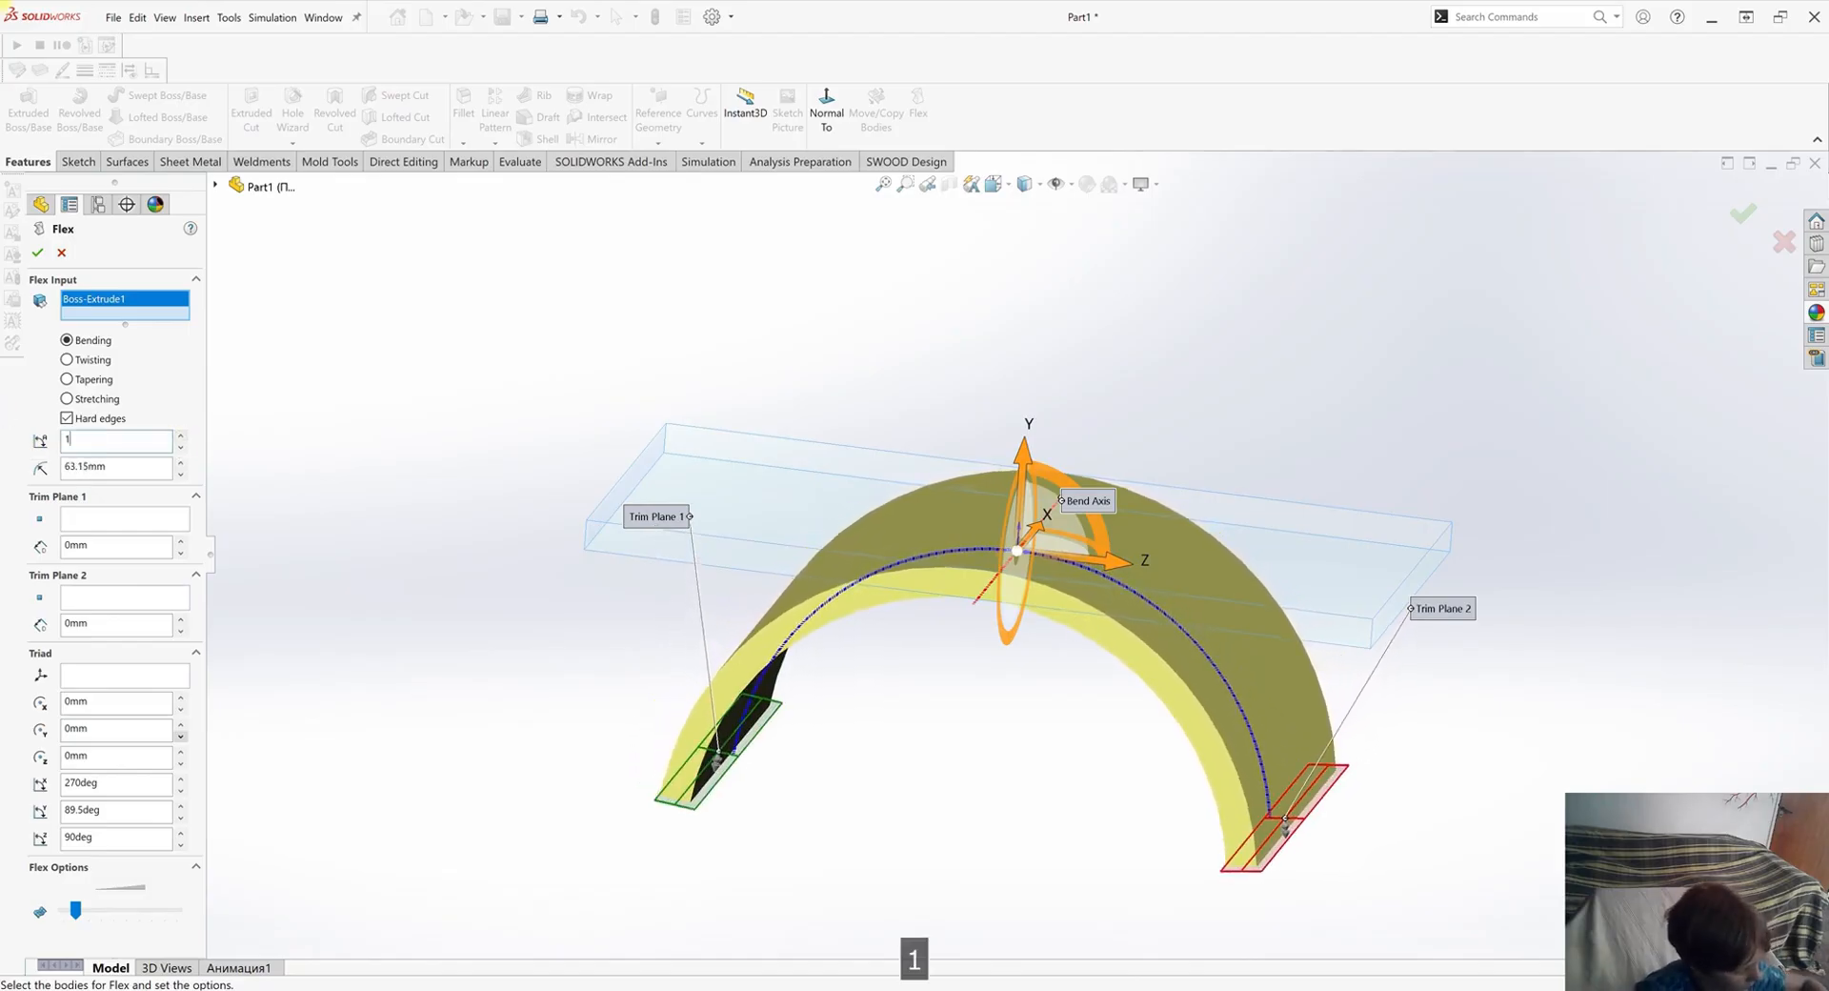
pyautogui.write('180')
pyautogui.press('Return')
pyautogui.moveTo(1100, 818); pyautogui.dragTo(1229, 686, button='middle')
# Switch the Flex feature to Twisting and twist the plate by 400 degrees.
pyautogui.click(68, 360)
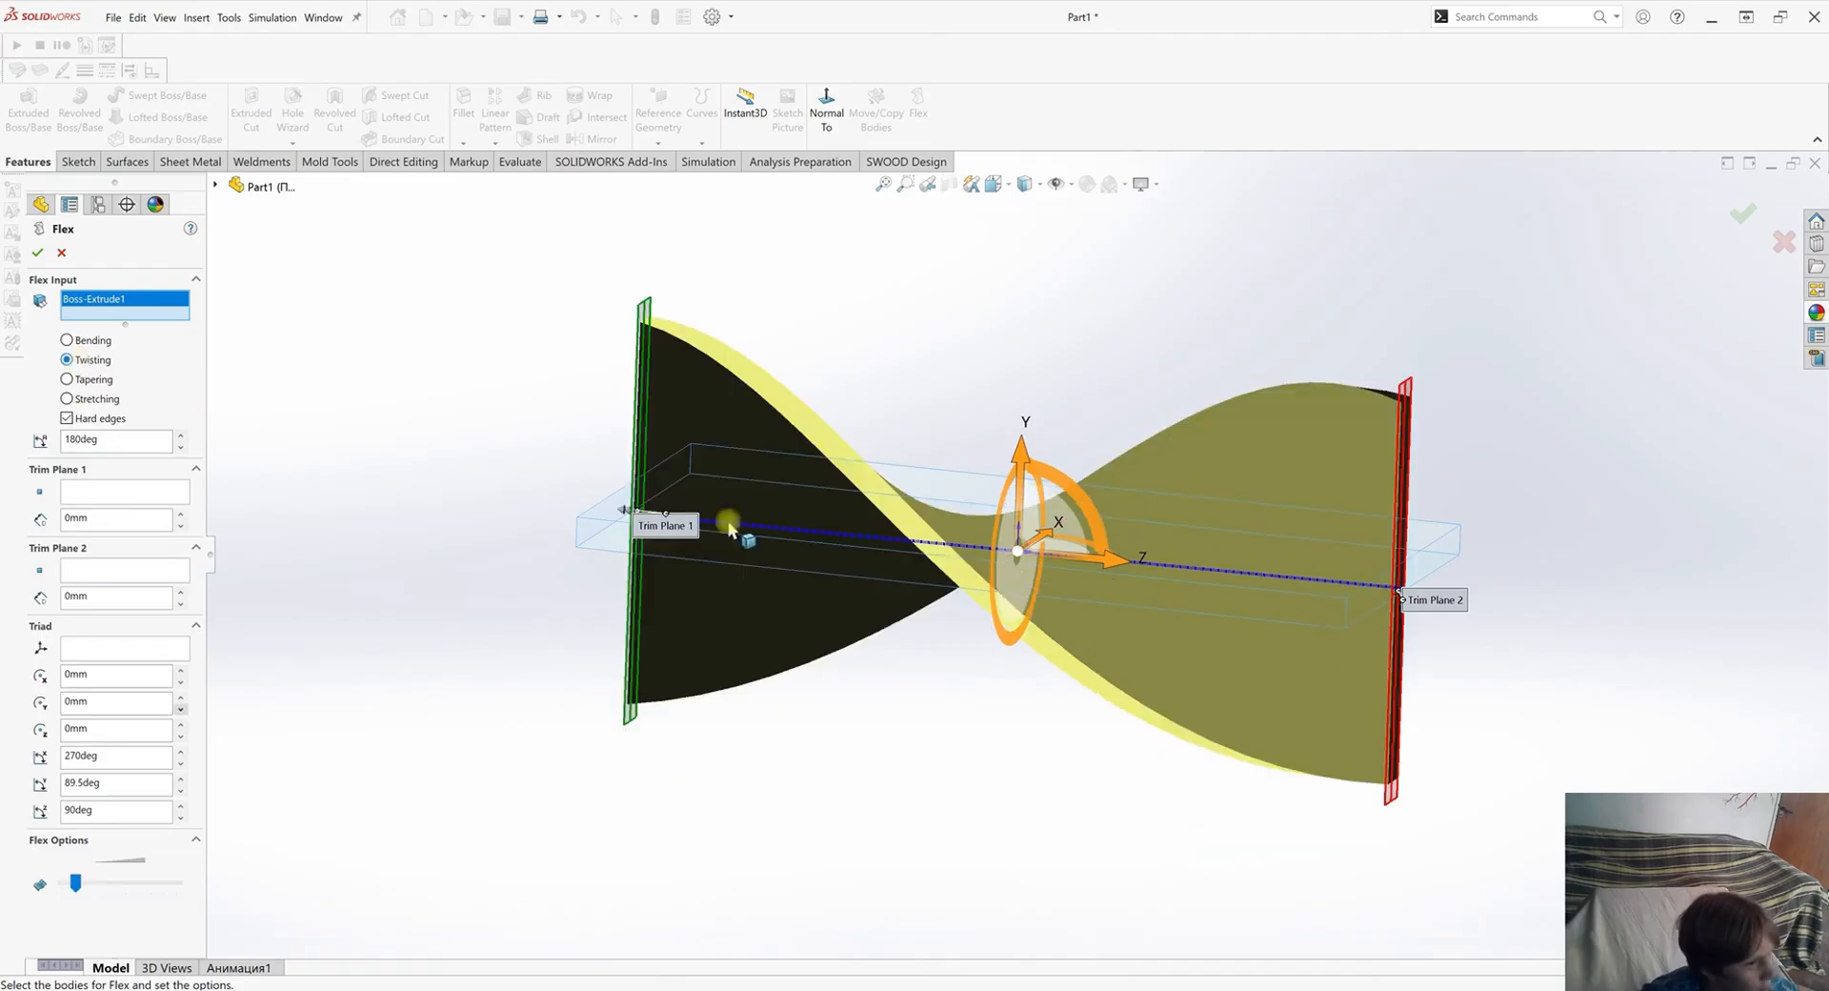
pyautogui.click(180, 435)
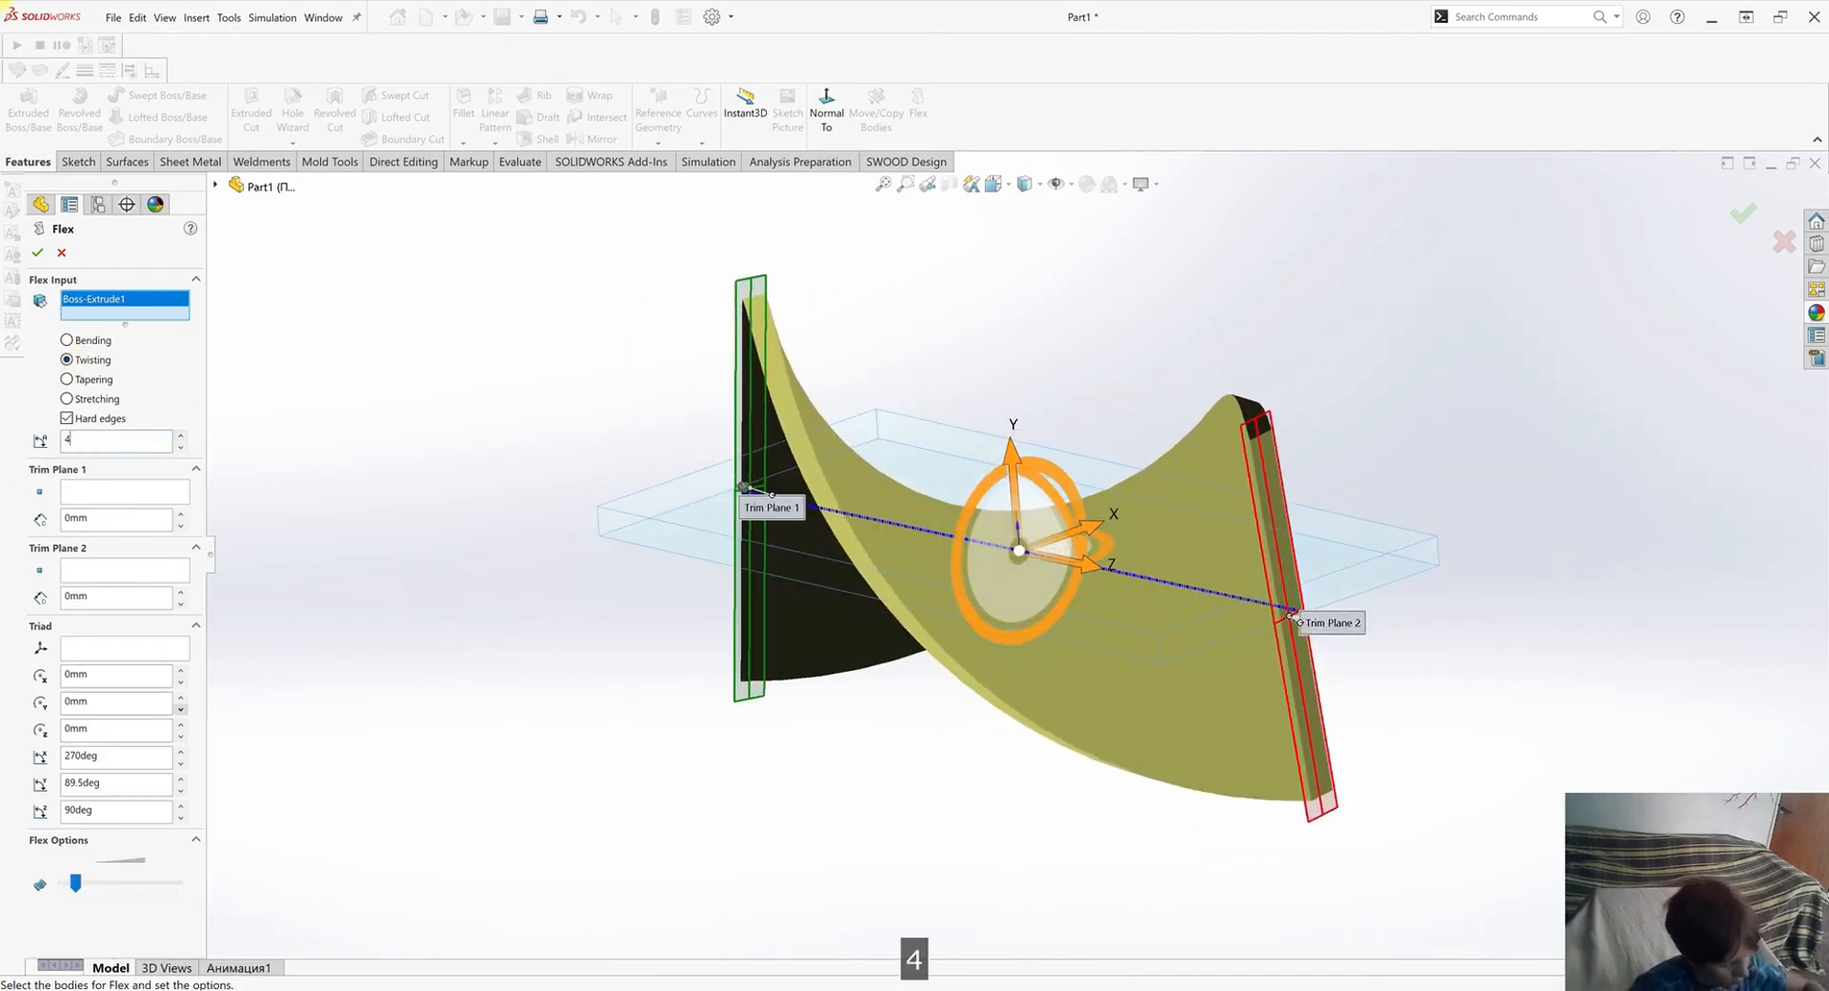
pyautogui.write('400')
pyautogui.press('Return')
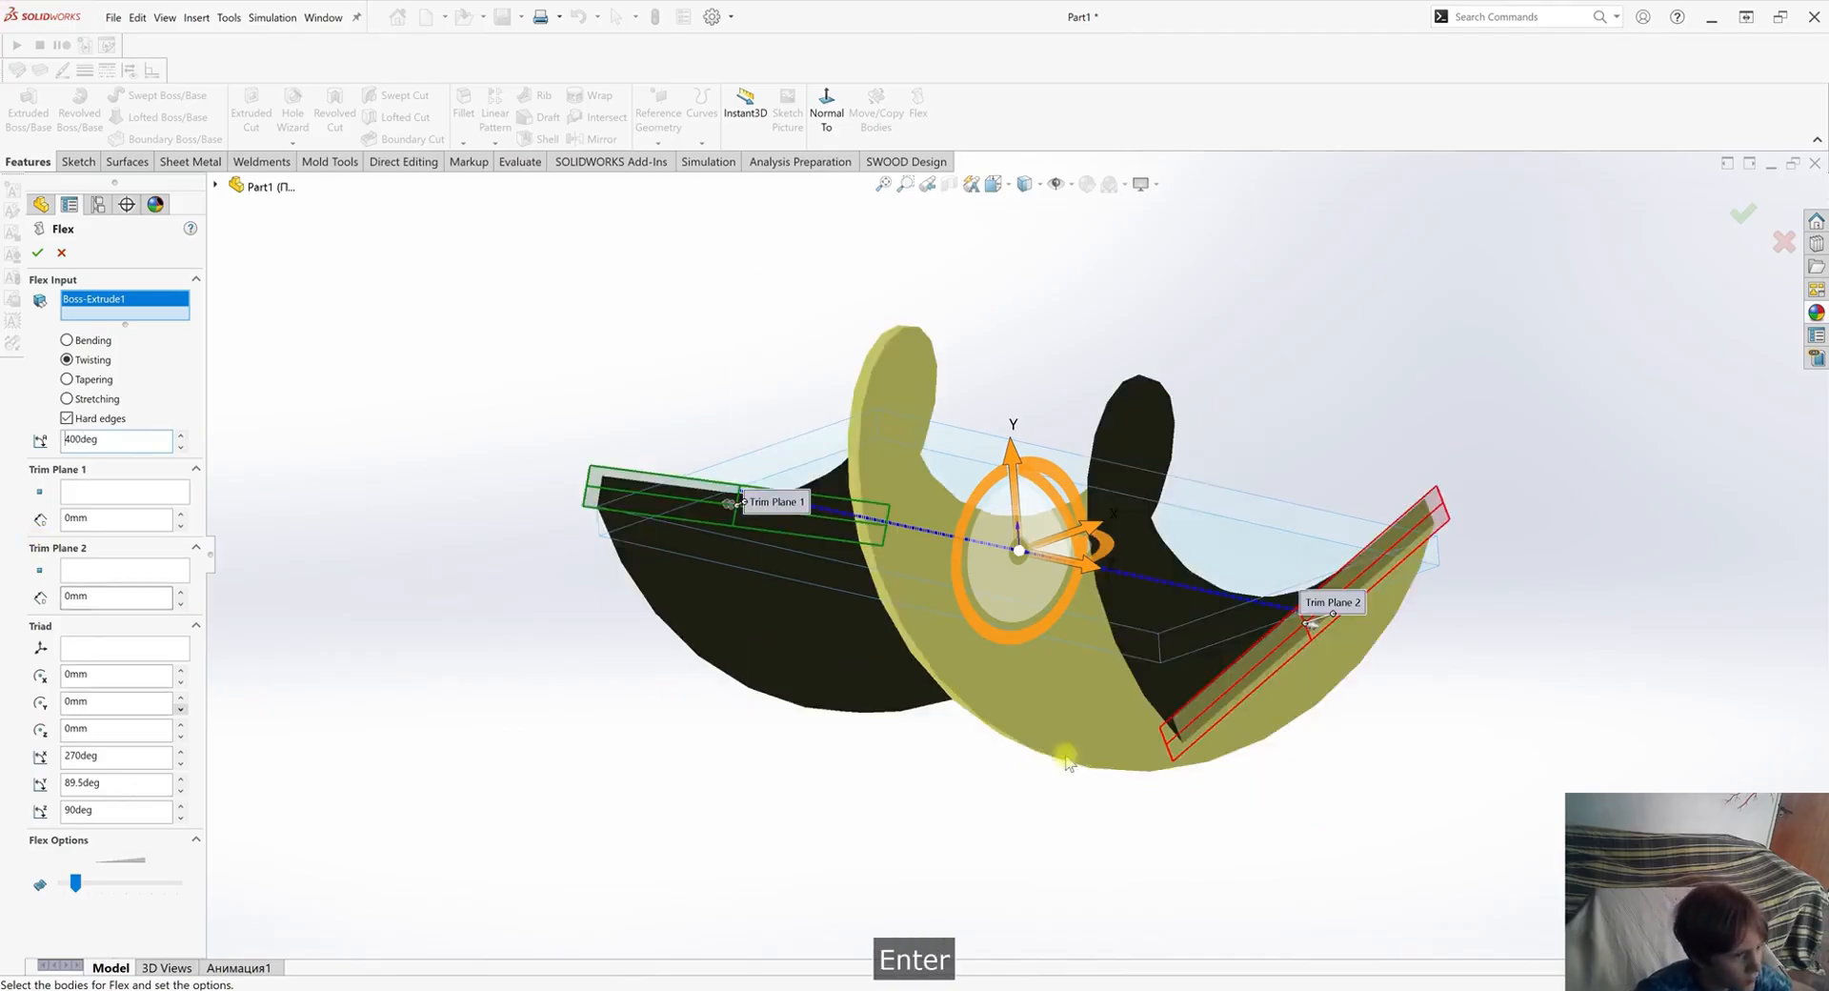
pyautogui.moveTo(991, 896); pyautogui.dragTo(1091, 933, button='middle')
pyautogui.press('Return')
pyautogui.moveTo(1163, 720); pyautogui.dragTo(1743, 296, button='middle')
pyautogui.click(1817, 312)
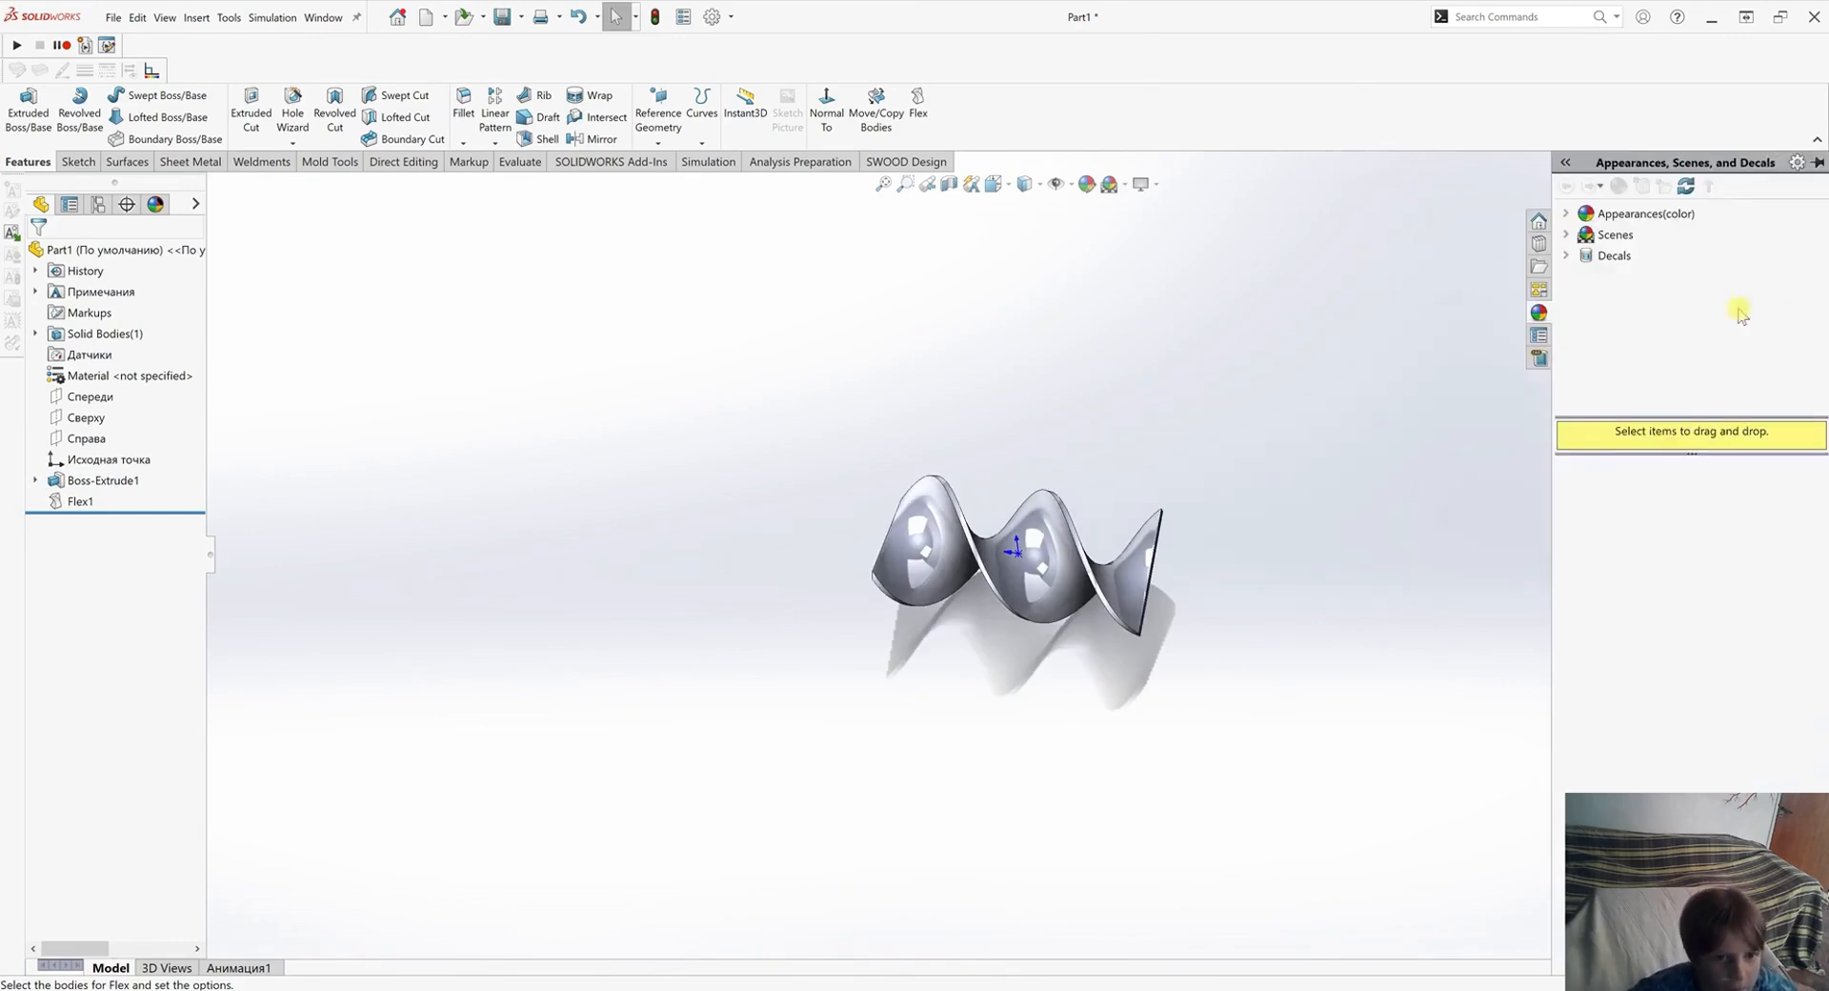
pyautogui.click(1102, 677)
# Fillet the four corner edges at both ends of the twisted plate with a 10 mm radius.
pyautogui.scroll(-3, 1129, 700)
pyautogui.moveTo(1147, 497); pyautogui.dragTo(1114, 478, button='middle')
pyautogui.scroll(-5, 1115, 477)
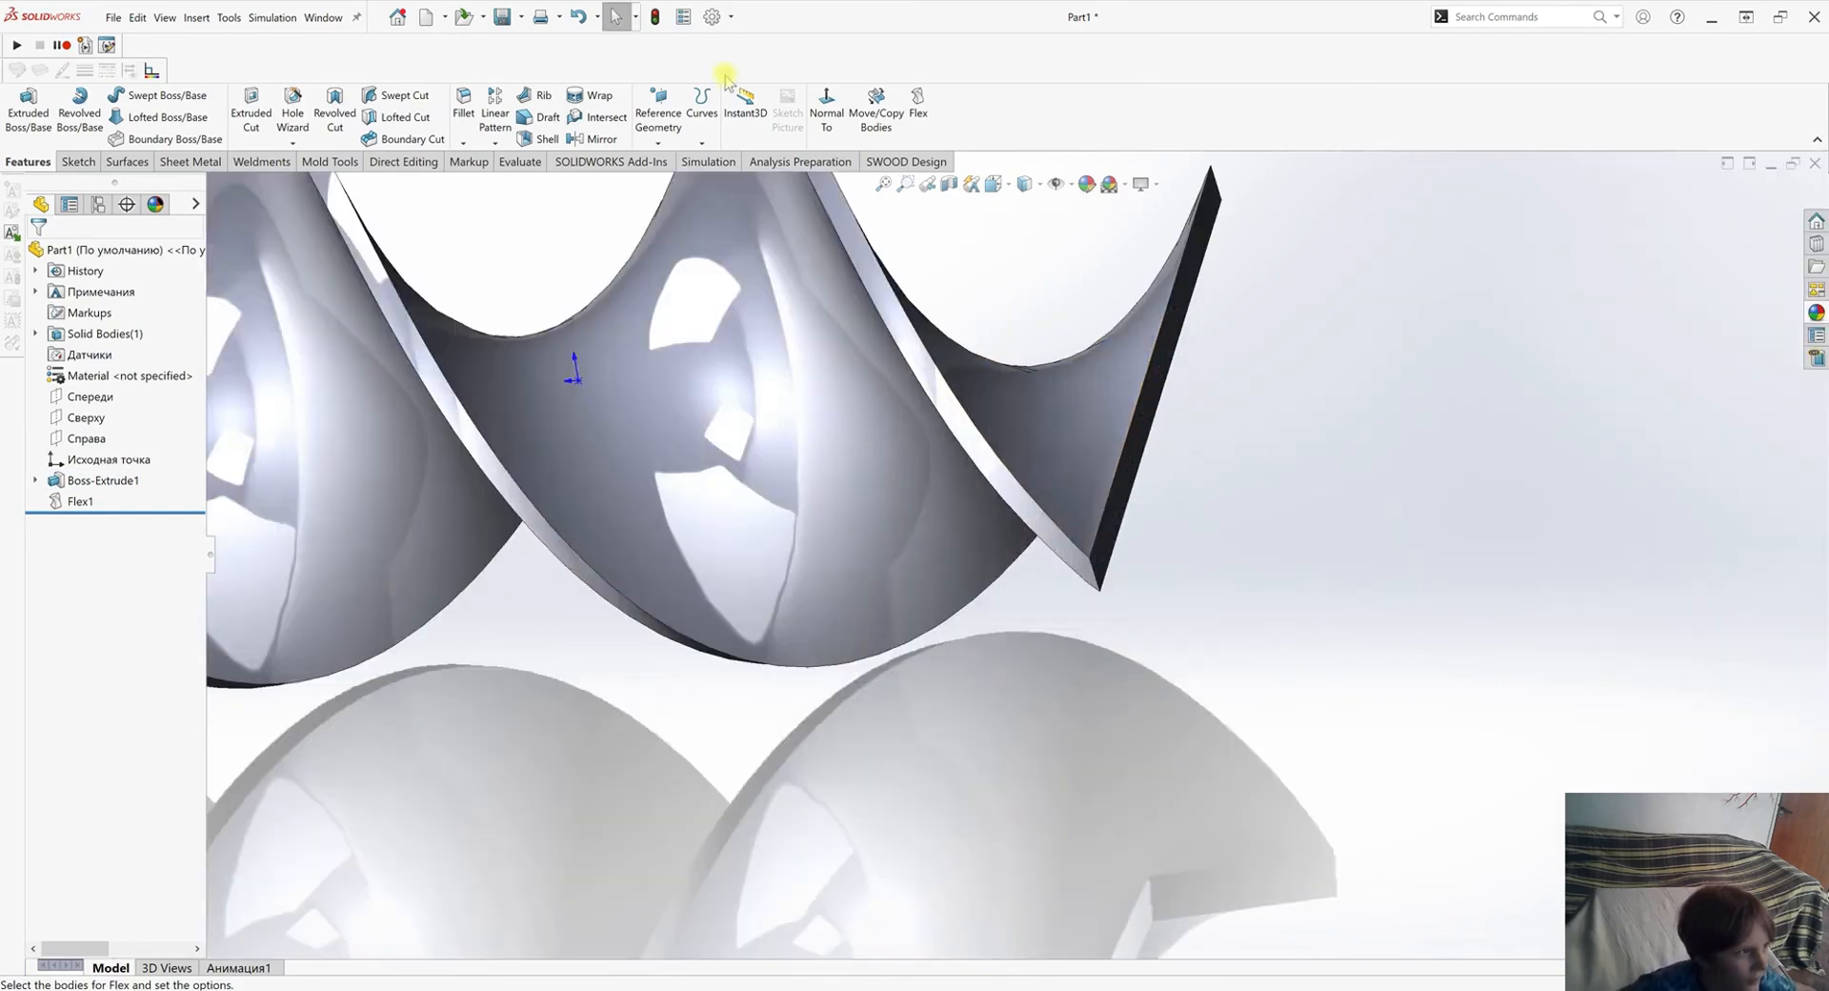
pyautogui.click(1095, 570)
pyautogui.scroll(6, 1048, 533)
pyautogui.moveTo(705, 329); pyautogui.dragTo(675, 629, button='middle')
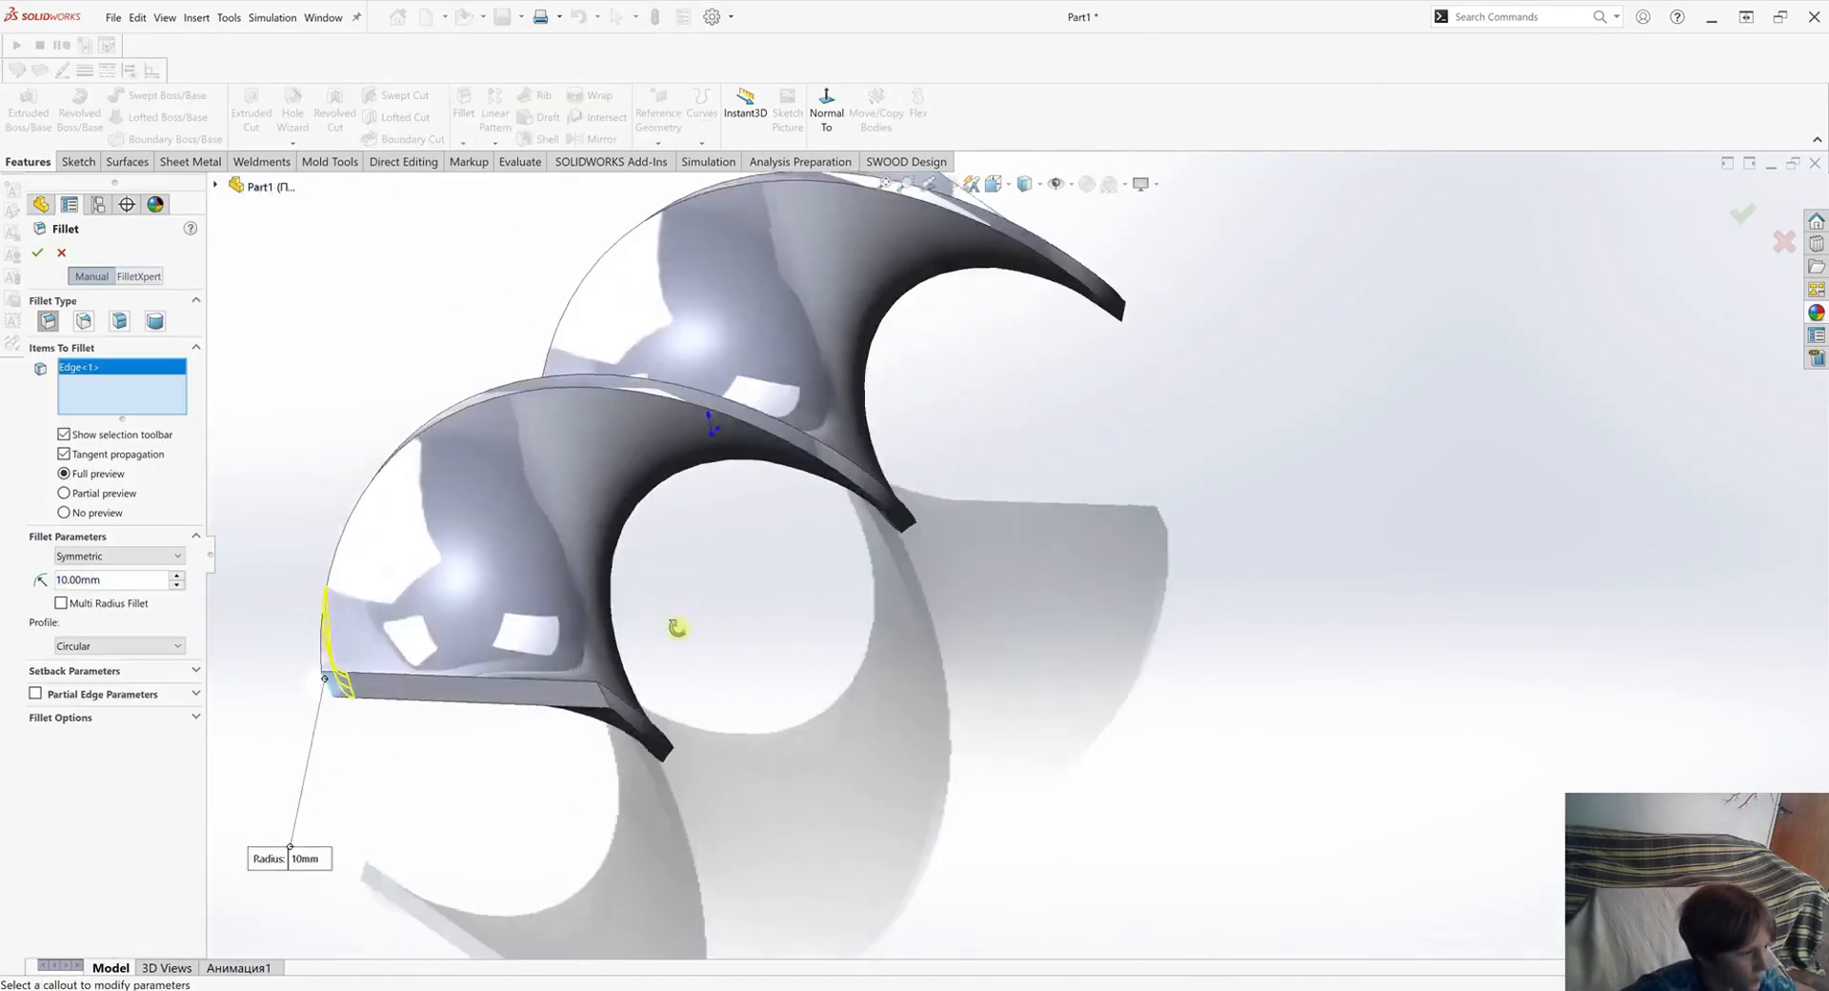
pyautogui.click(666, 752)
pyautogui.scroll(3, 1077, 534)
pyautogui.click(1098, 362)
pyautogui.click(1035, 595)
pyautogui.moveTo(1086, 511); pyautogui.dragTo(1115, 400, button='middle')
pyautogui.press('Return')
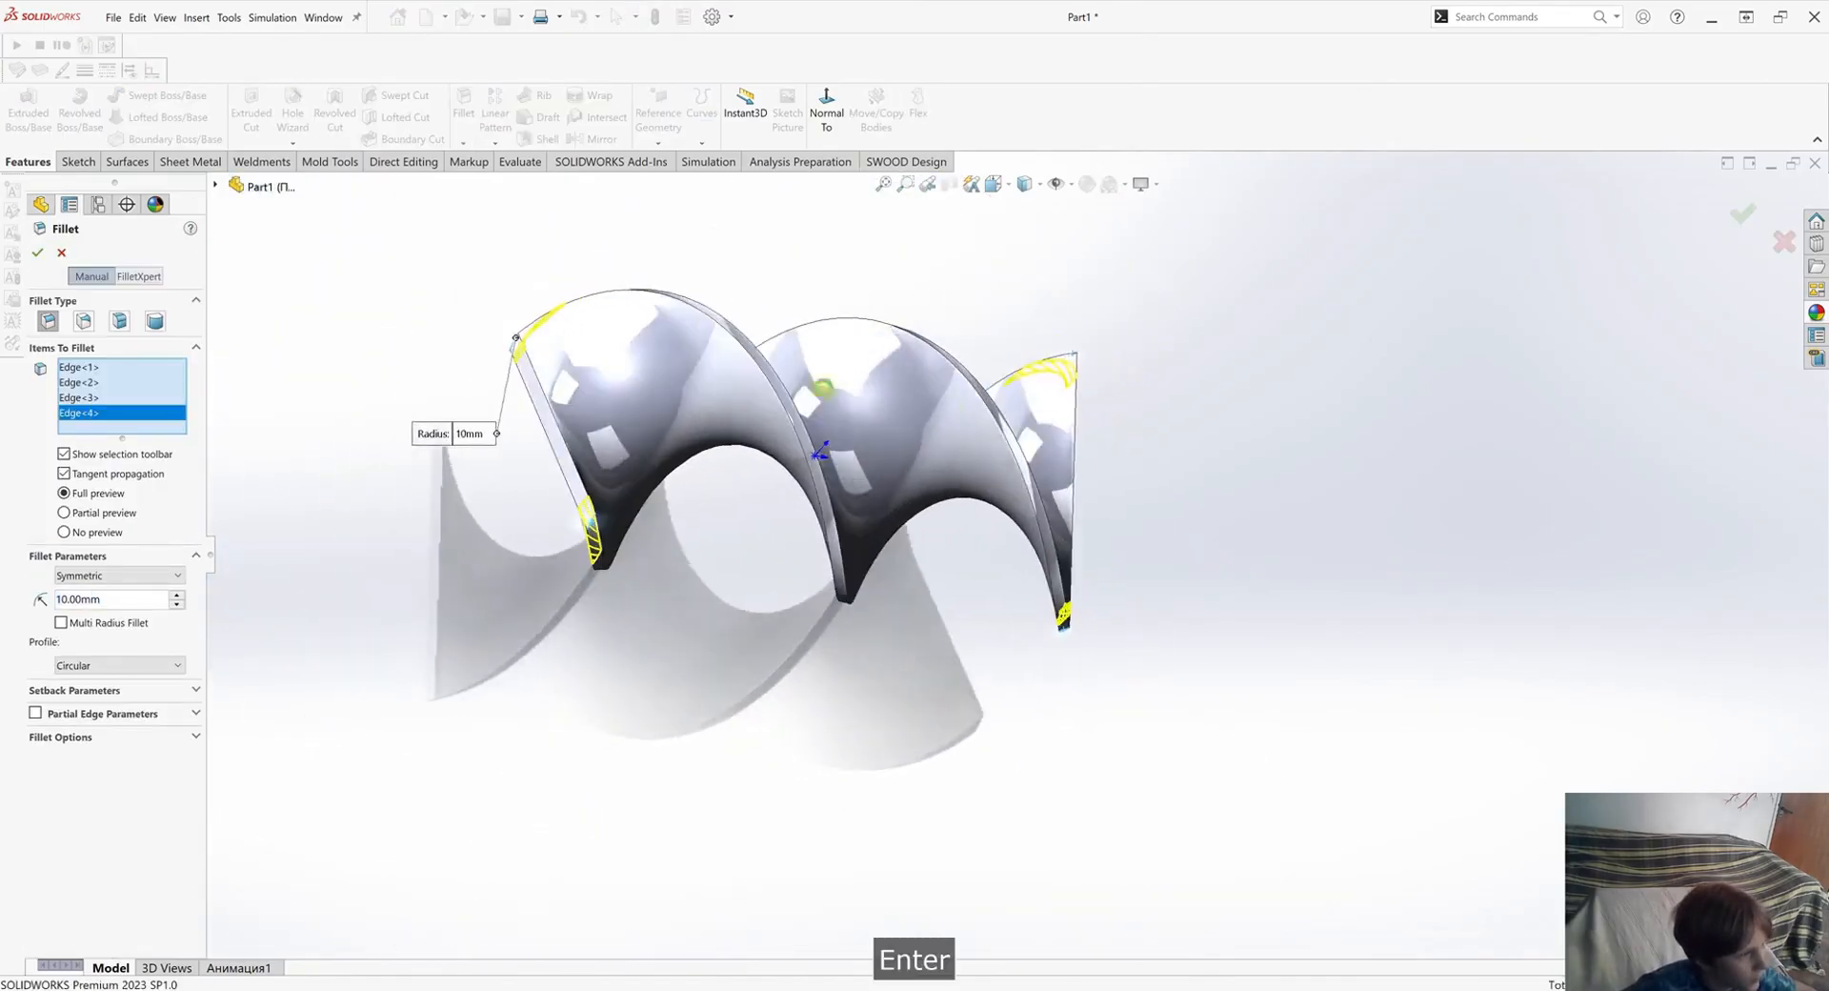
pyautogui.press('Return')
pyautogui.moveTo(682, 617)
pyautogui.mouseDown(button='middle')
pyautogui.moveTo(768, 673)
pyautogui.moveTo(699, 604)
pyautogui.mouseUp(button='middle')
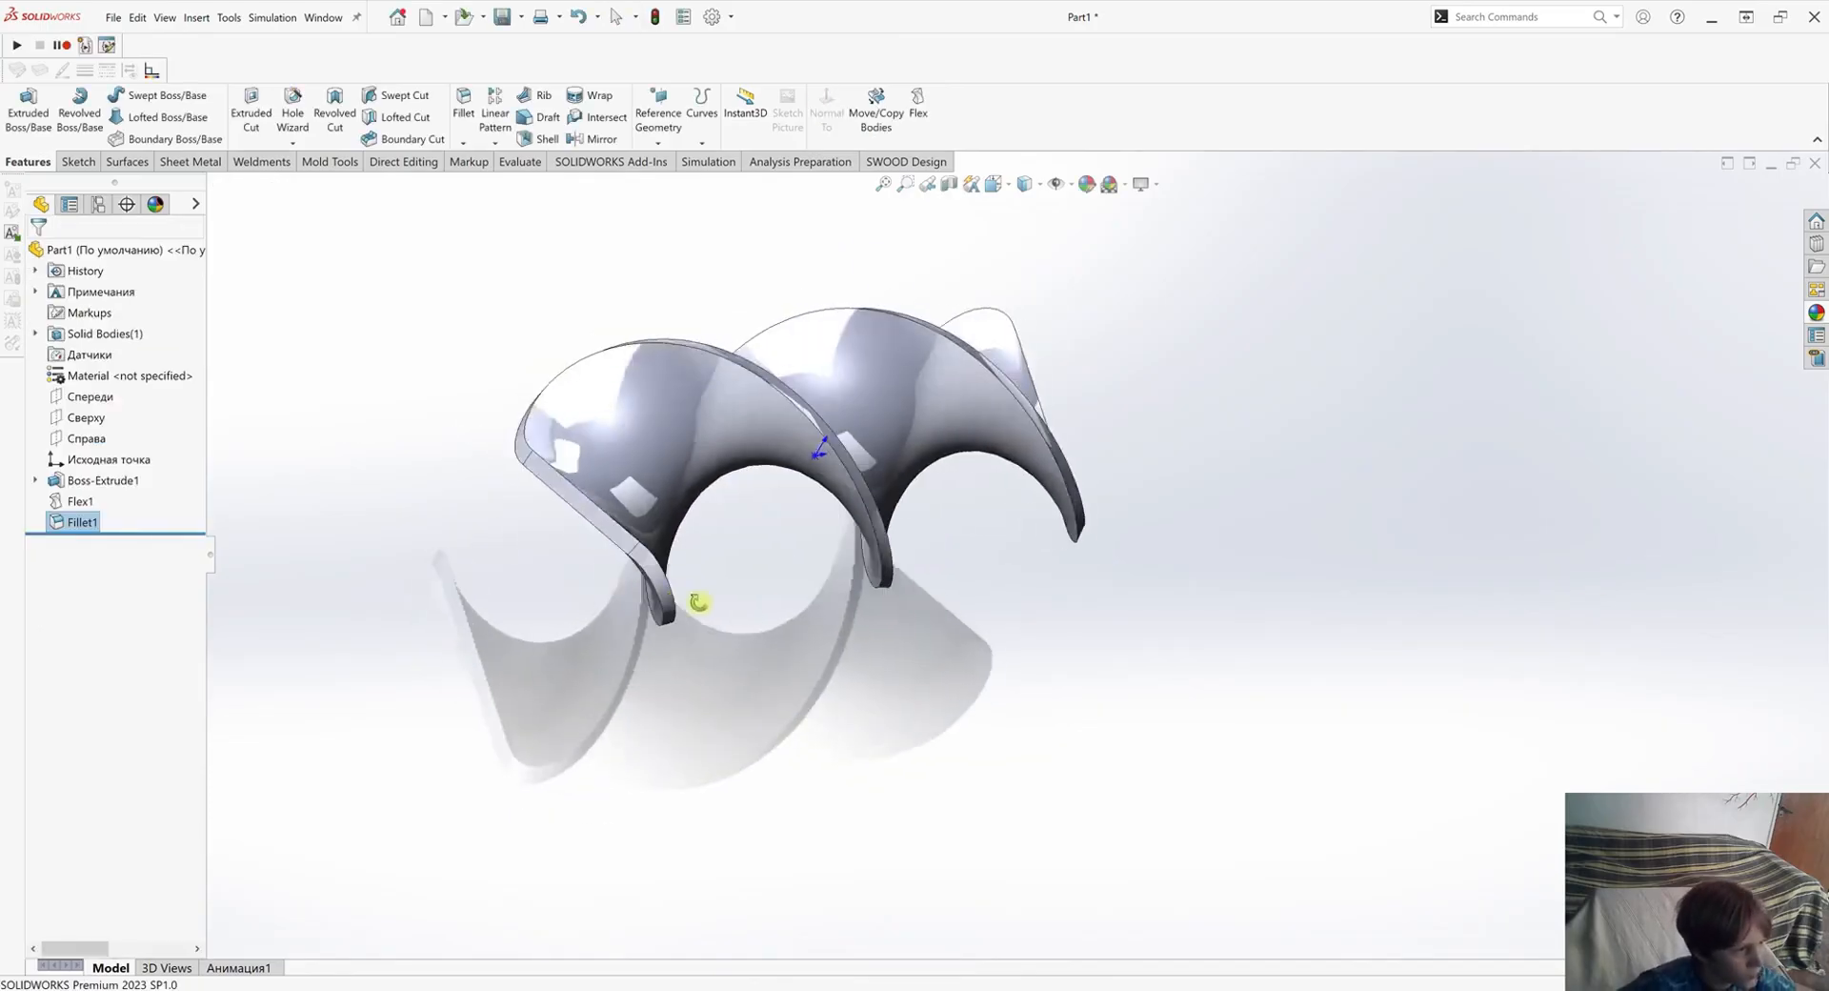
# Browse the Organic appearance categories from Wood and Water through Gemstones, Sky and Liquid to Miscellaneous.
pyautogui.click(1817, 312)
pyautogui.click(1567, 215)
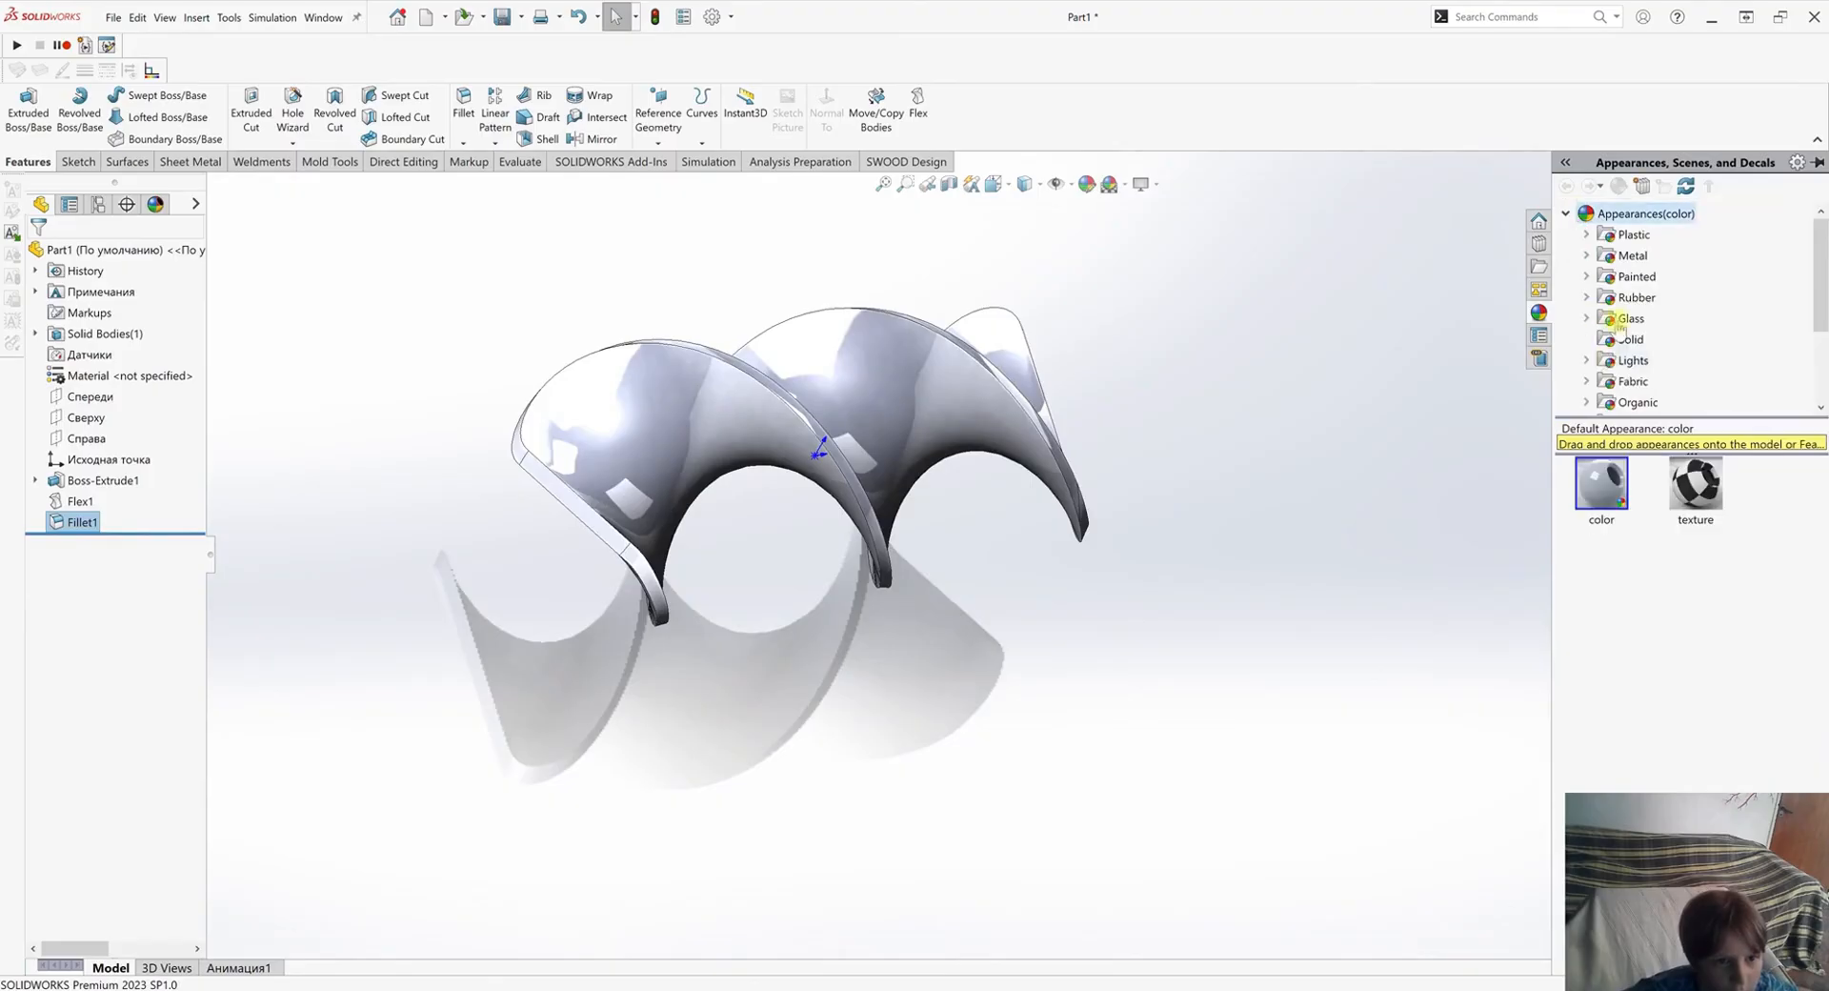
pyautogui.click(1586, 402)
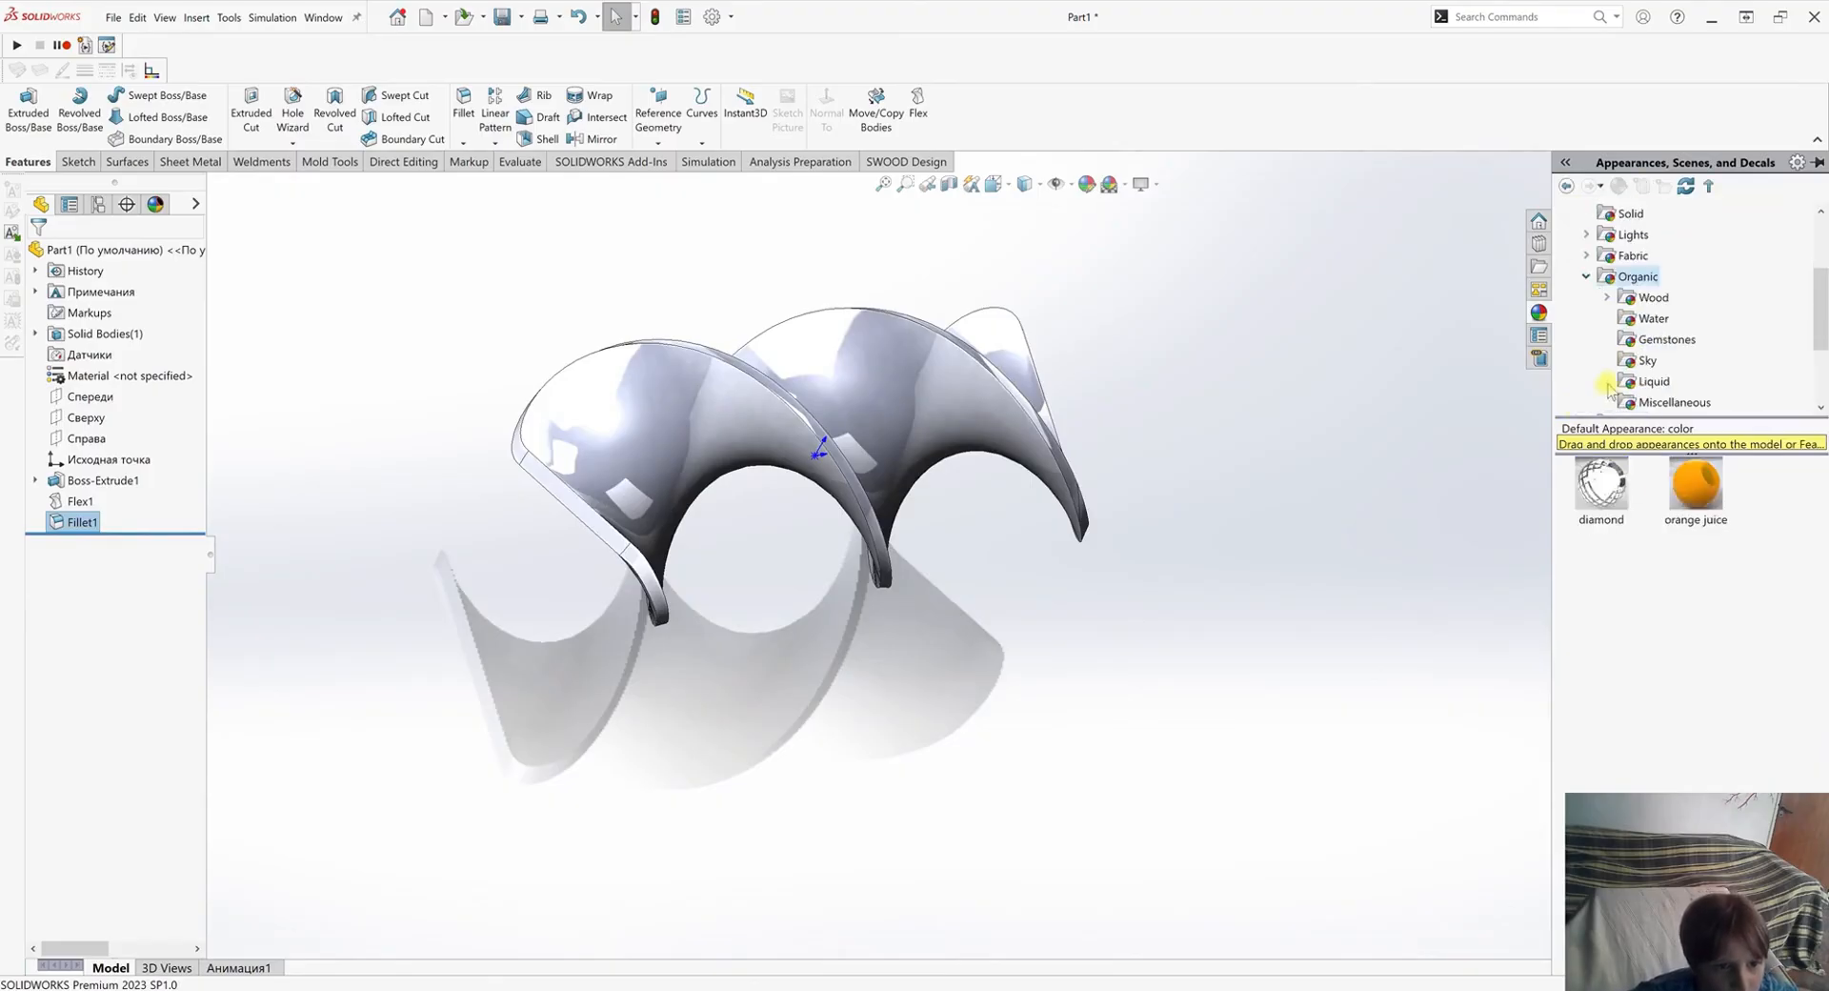
pyautogui.scroll(-3, 1668, 305)
pyautogui.click(1653, 279)
pyautogui.click(1653, 255)
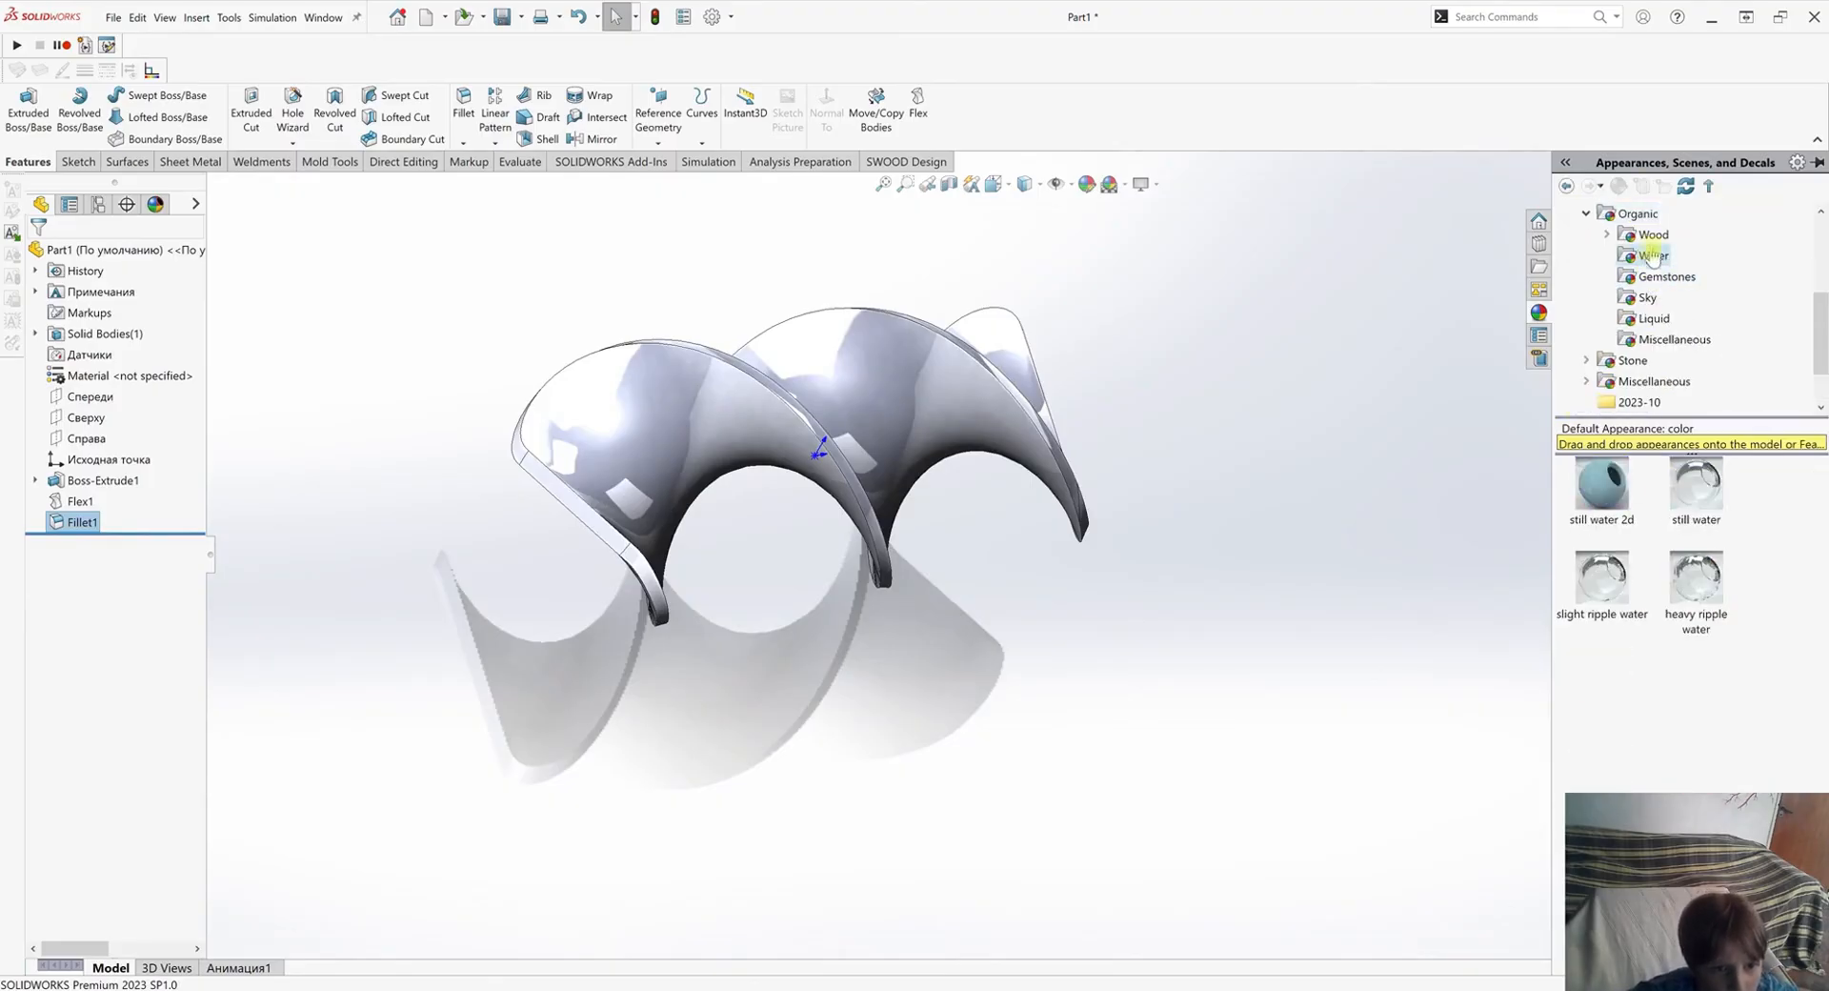
pyautogui.click(1654, 239)
pyautogui.click(1651, 278)
pyautogui.click(1649, 297)
pyautogui.click(1653, 319)
pyautogui.click(1655, 340)
# Apply the sponge appearance to the whole twisted plate.
pyautogui.click(1699, 574)
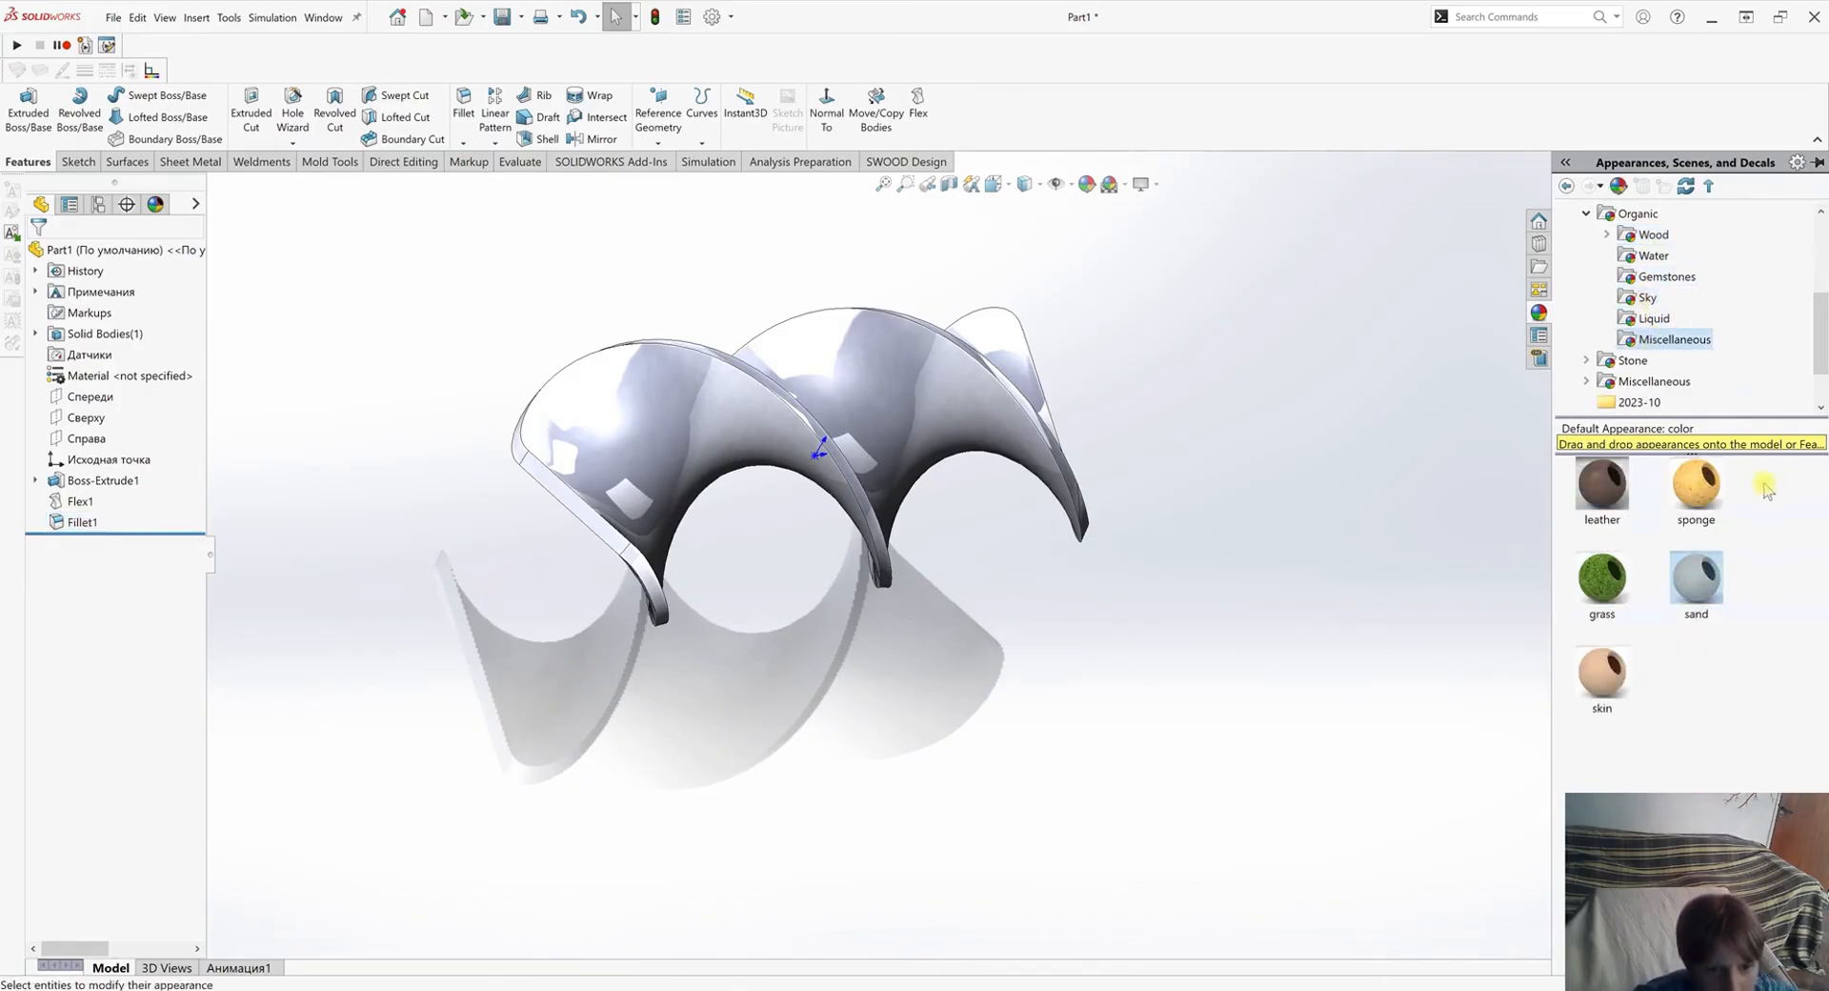
pyautogui.moveTo(1230, 515); pyautogui.dragTo(744, 401)
pyautogui.click(779, 400)
pyautogui.scroll(4, 938, 429)
pyautogui.moveTo(974, 460); pyautogui.dragTo(991, 527, button='middle')
pyautogui.scroll(-5, 953, 515)
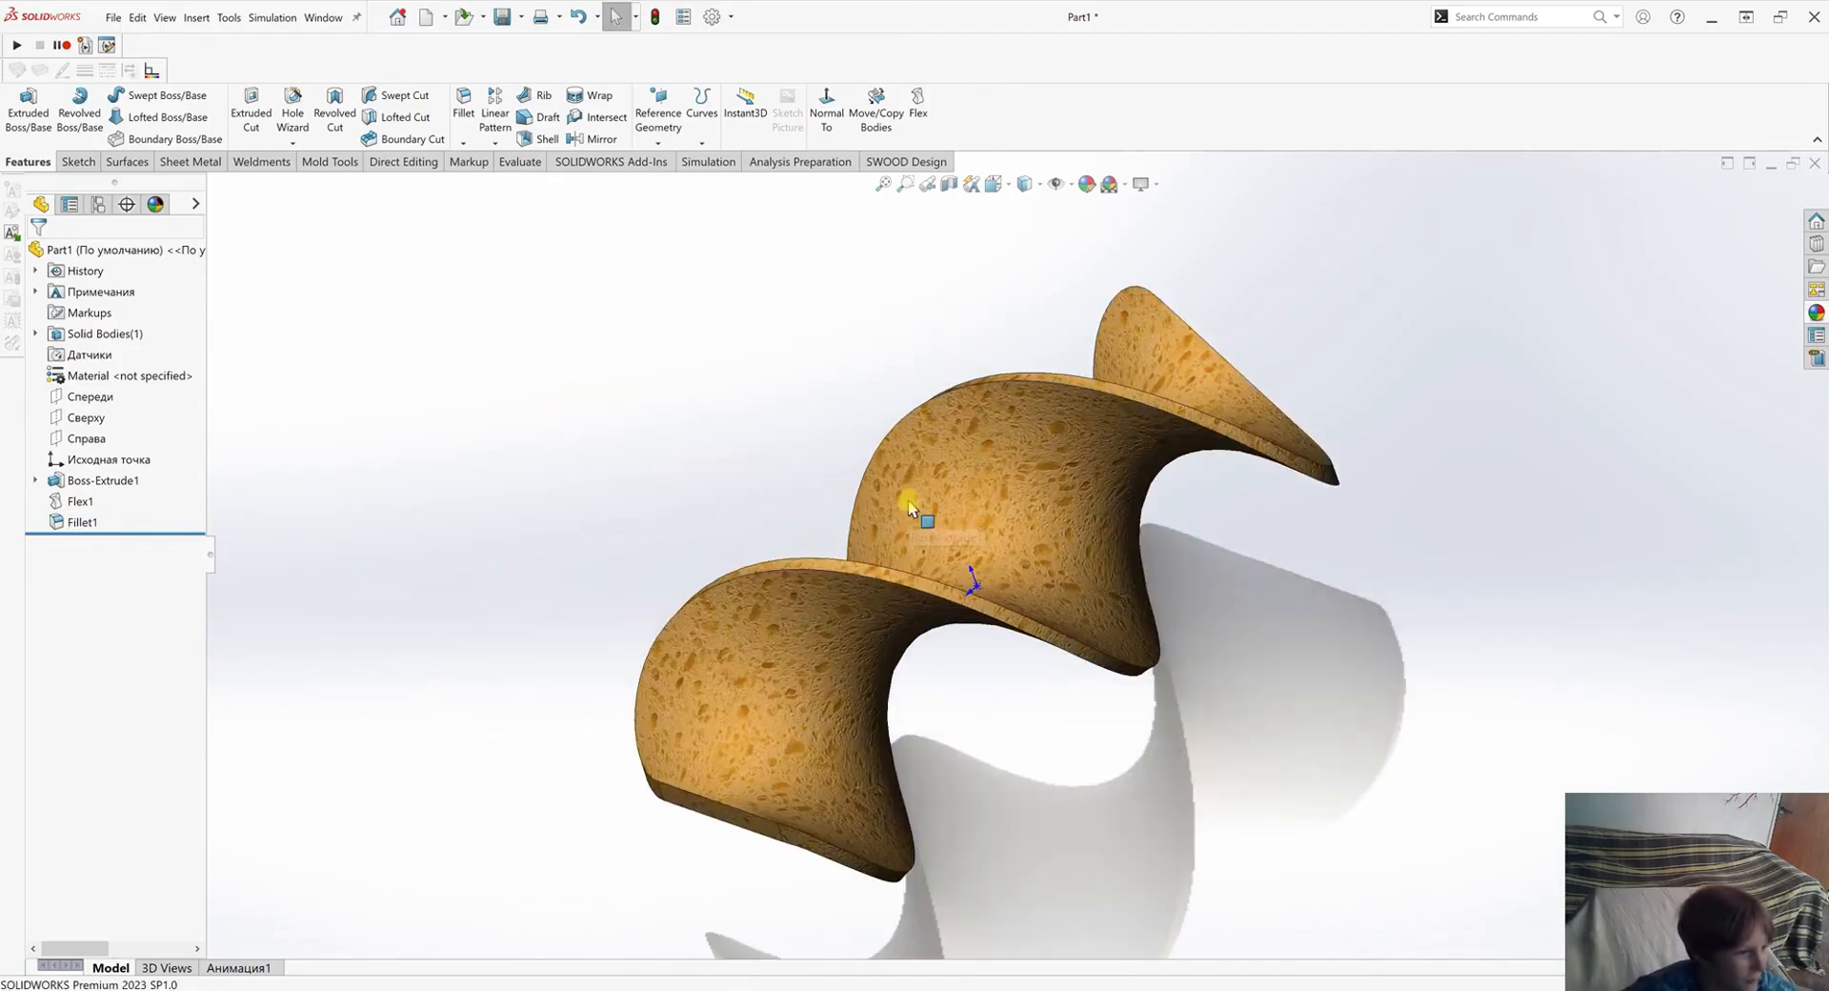
# Edit the Flex feature to use Tapering instead of twisting, with a taper factor of about 0.98.
pyautogui.click(74, 503)
pyautogui.click(57, 464)
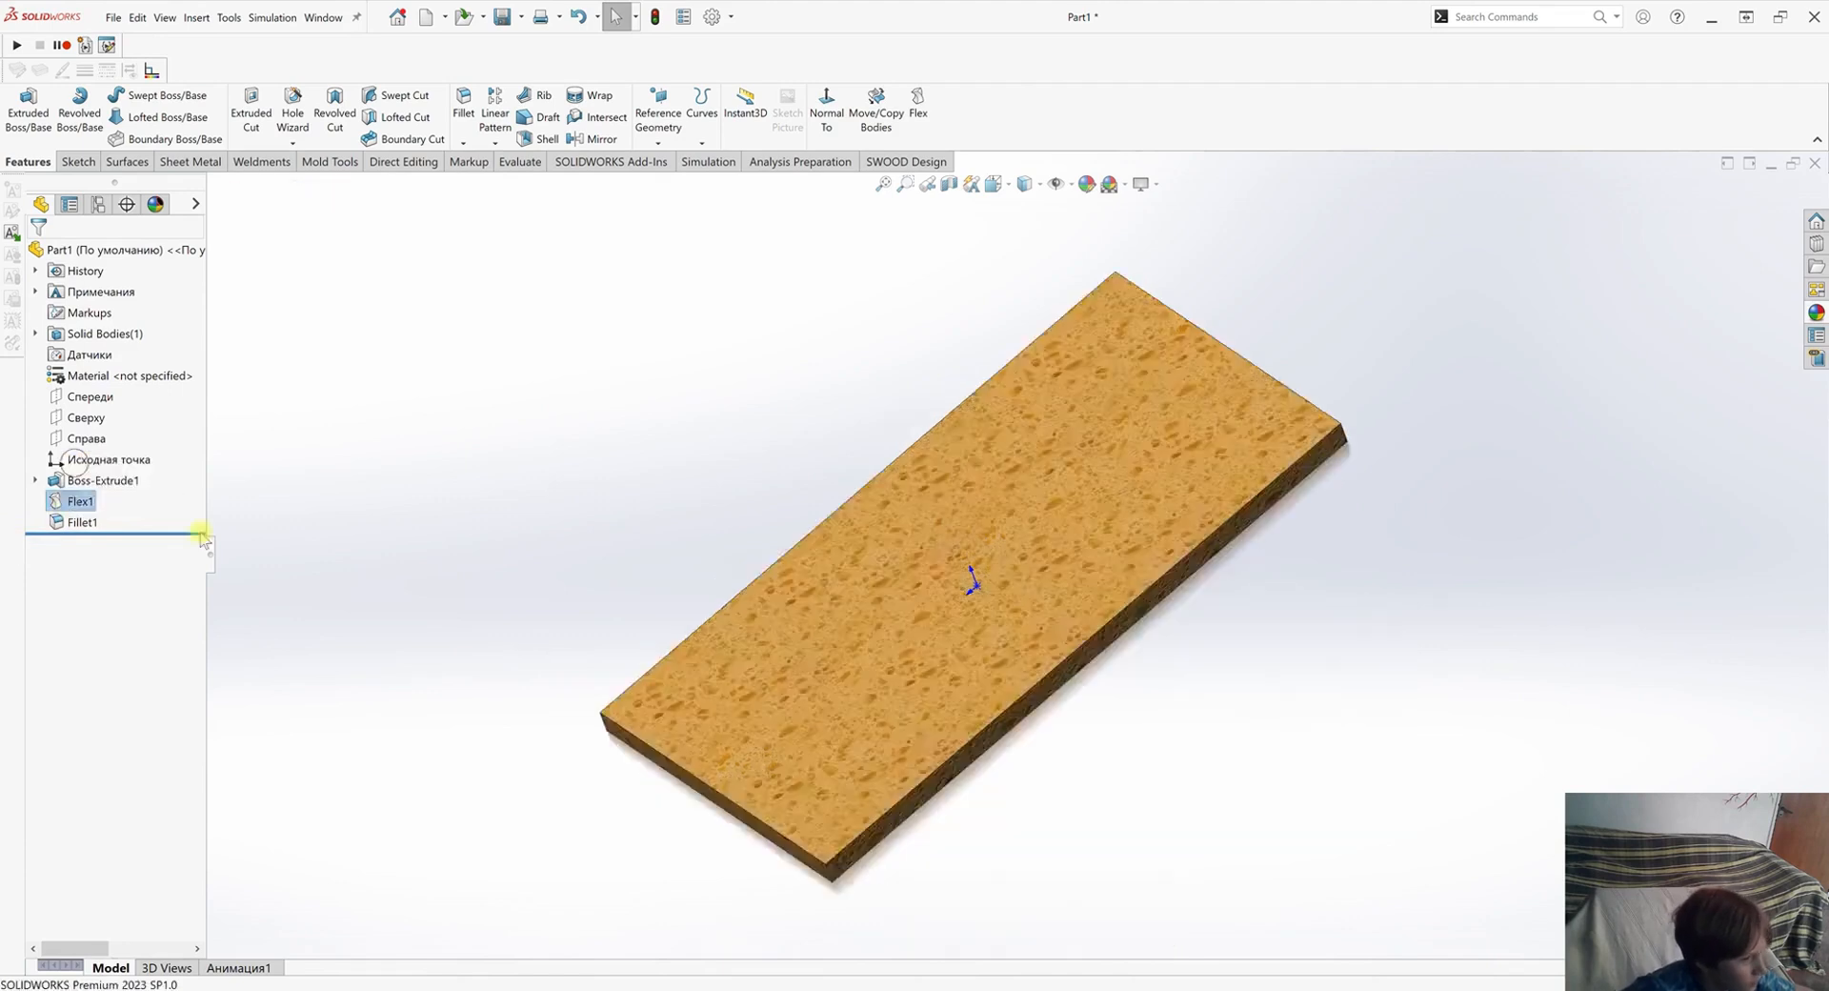
pyautogui.moveTo(1029, 745); pyautogui.dragTo(506, 454, button='middle')
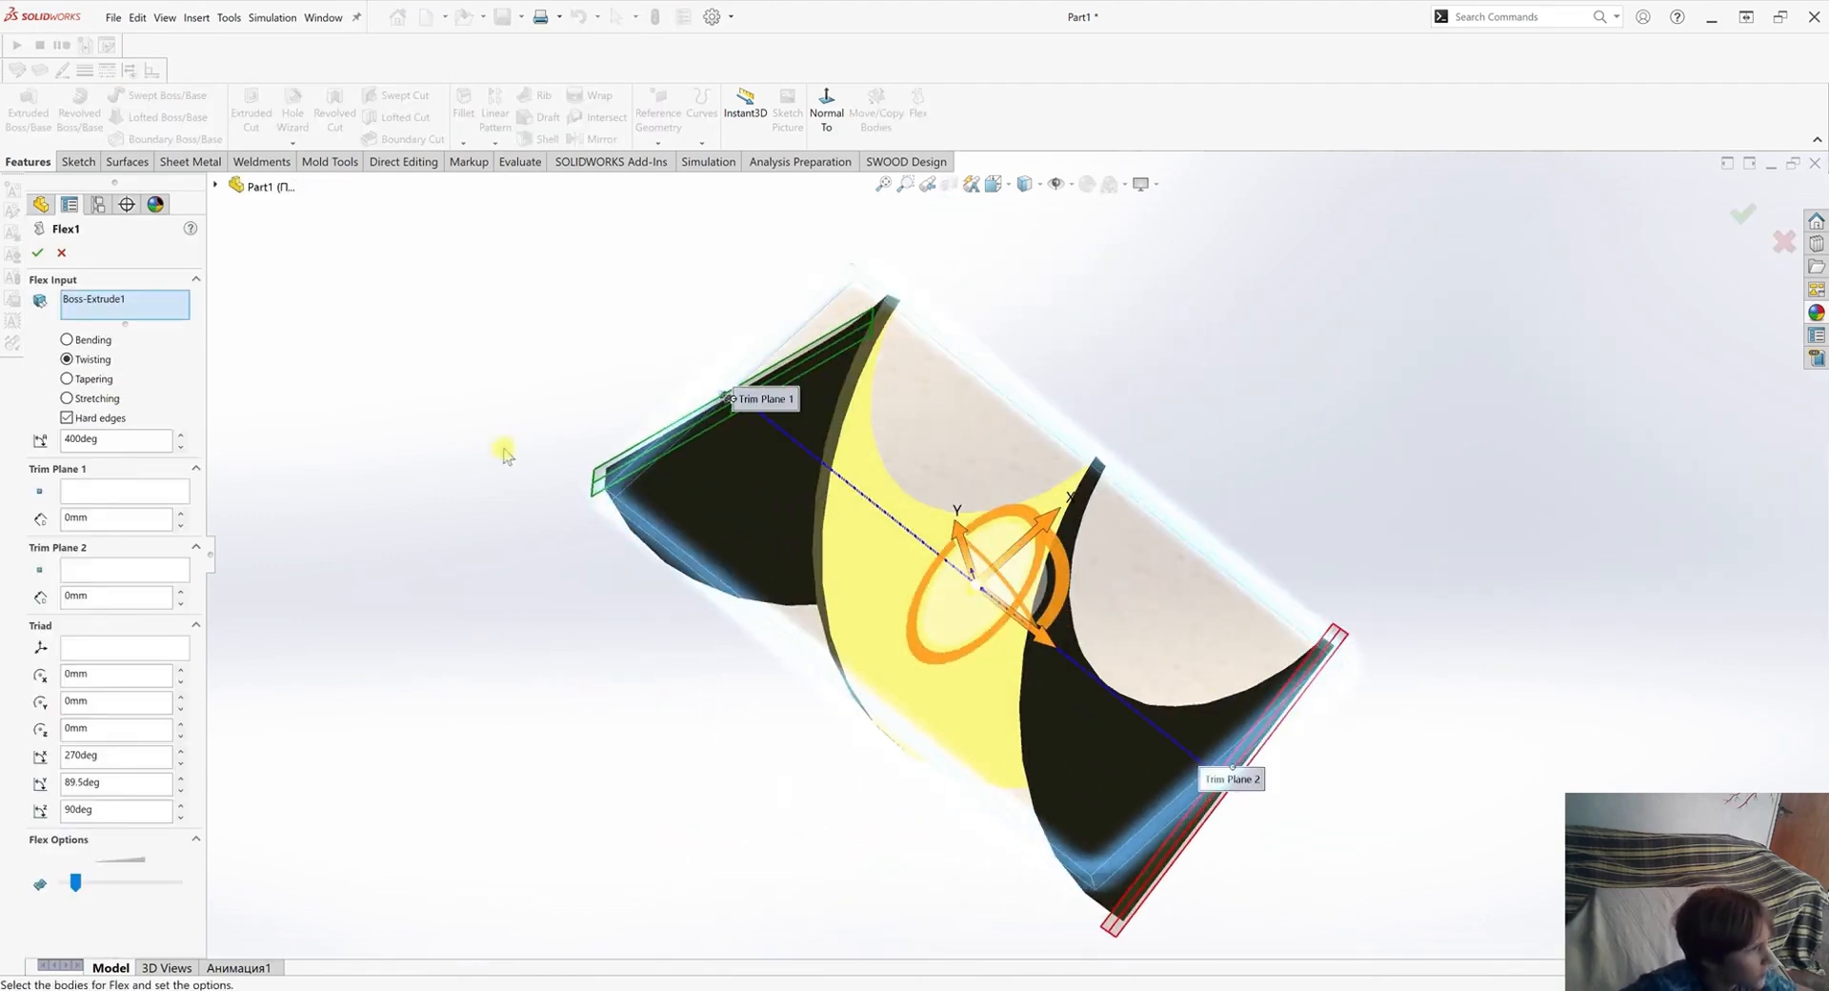
pyautogui.click(66, 380)
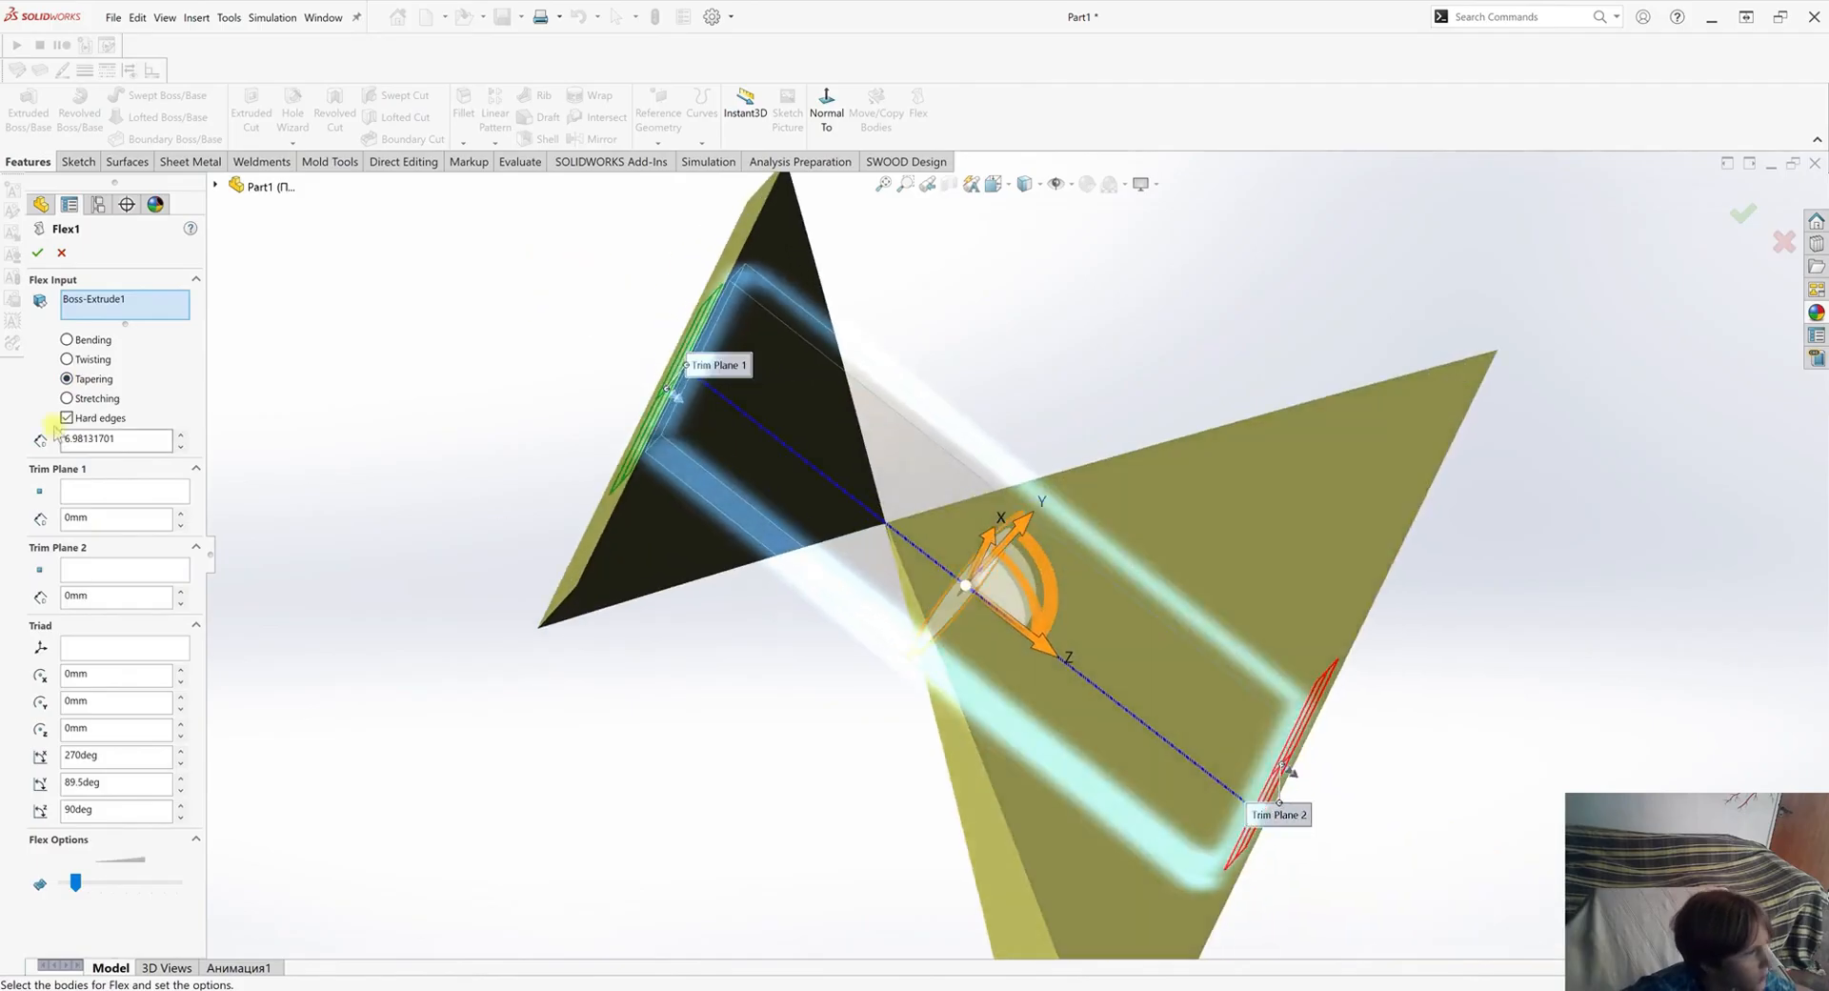
pyautogui.moveTo(187, 446)
pyautogui.mouseDown()
pyautogui.moveTo(196, 465)
pyautogui.moveTo(184, 449)
pyautogui.mouseUp()
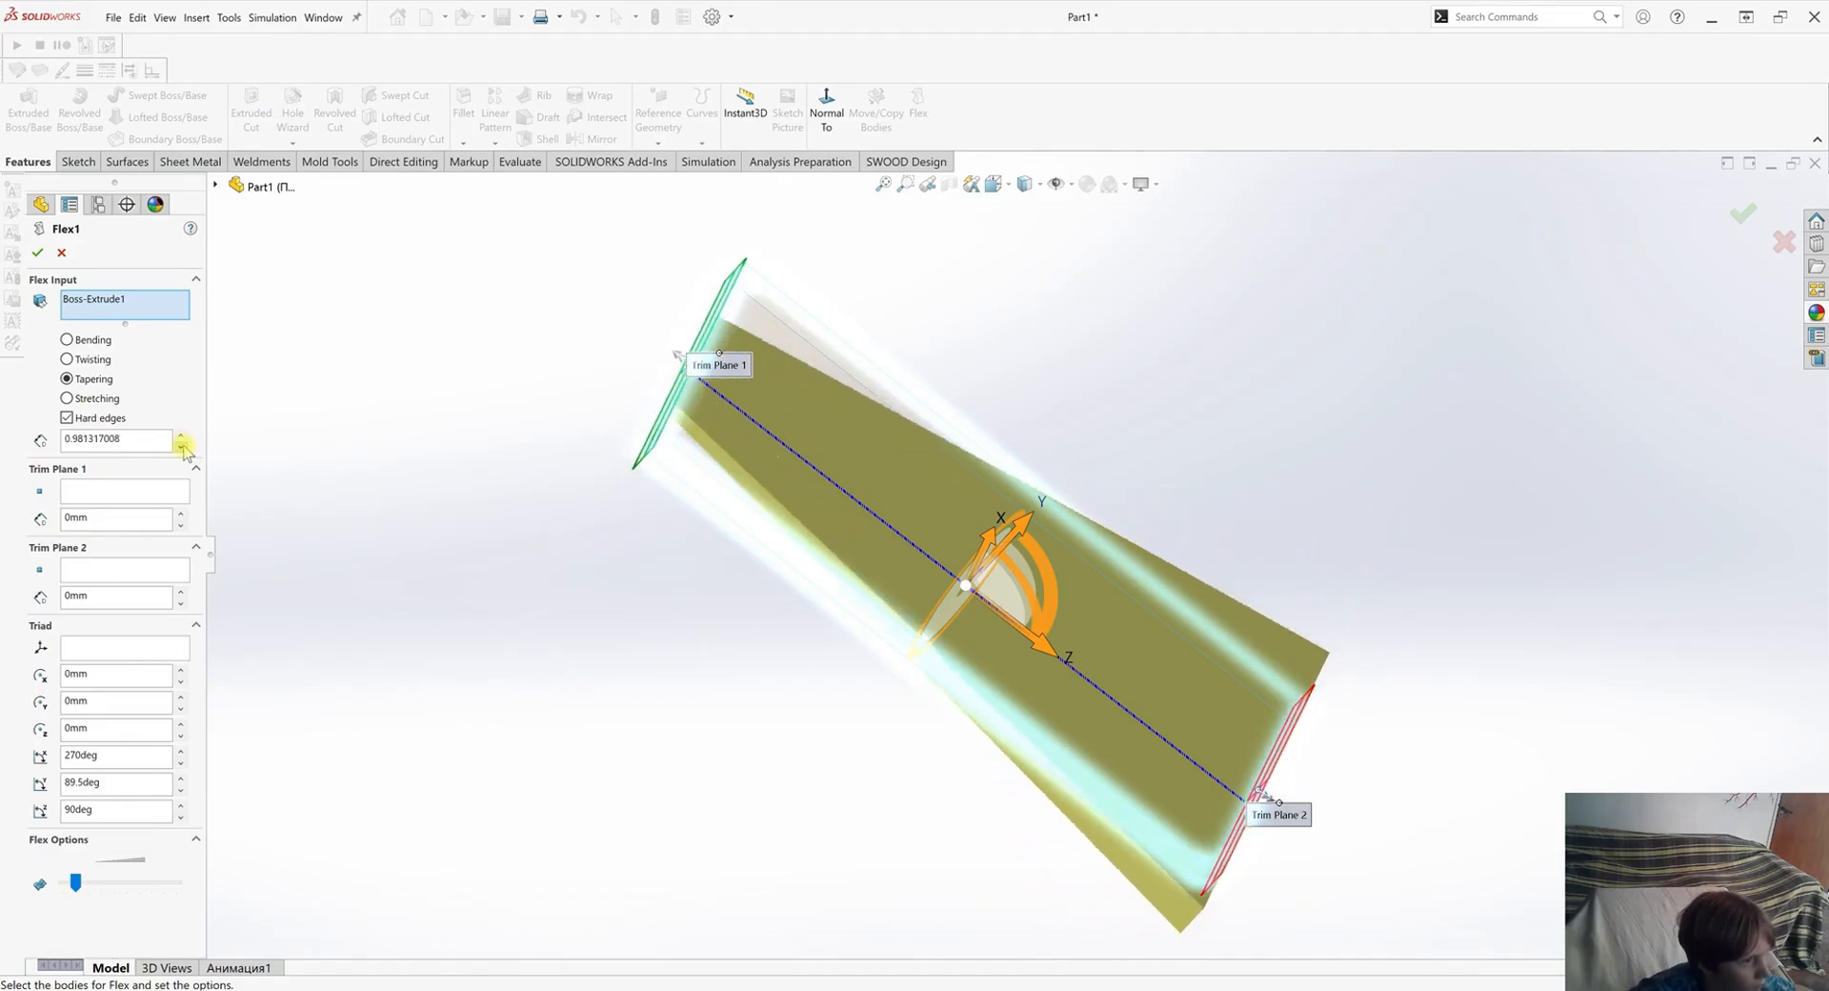
pyautogui.moveTo(1049, 654); pyautogui.dragTo(1060, 426, button='middle')
pyautogui.press('Return')
# Apply a brown wood appearance to the whole tapered part.
pyautogui.click(1060, 427)
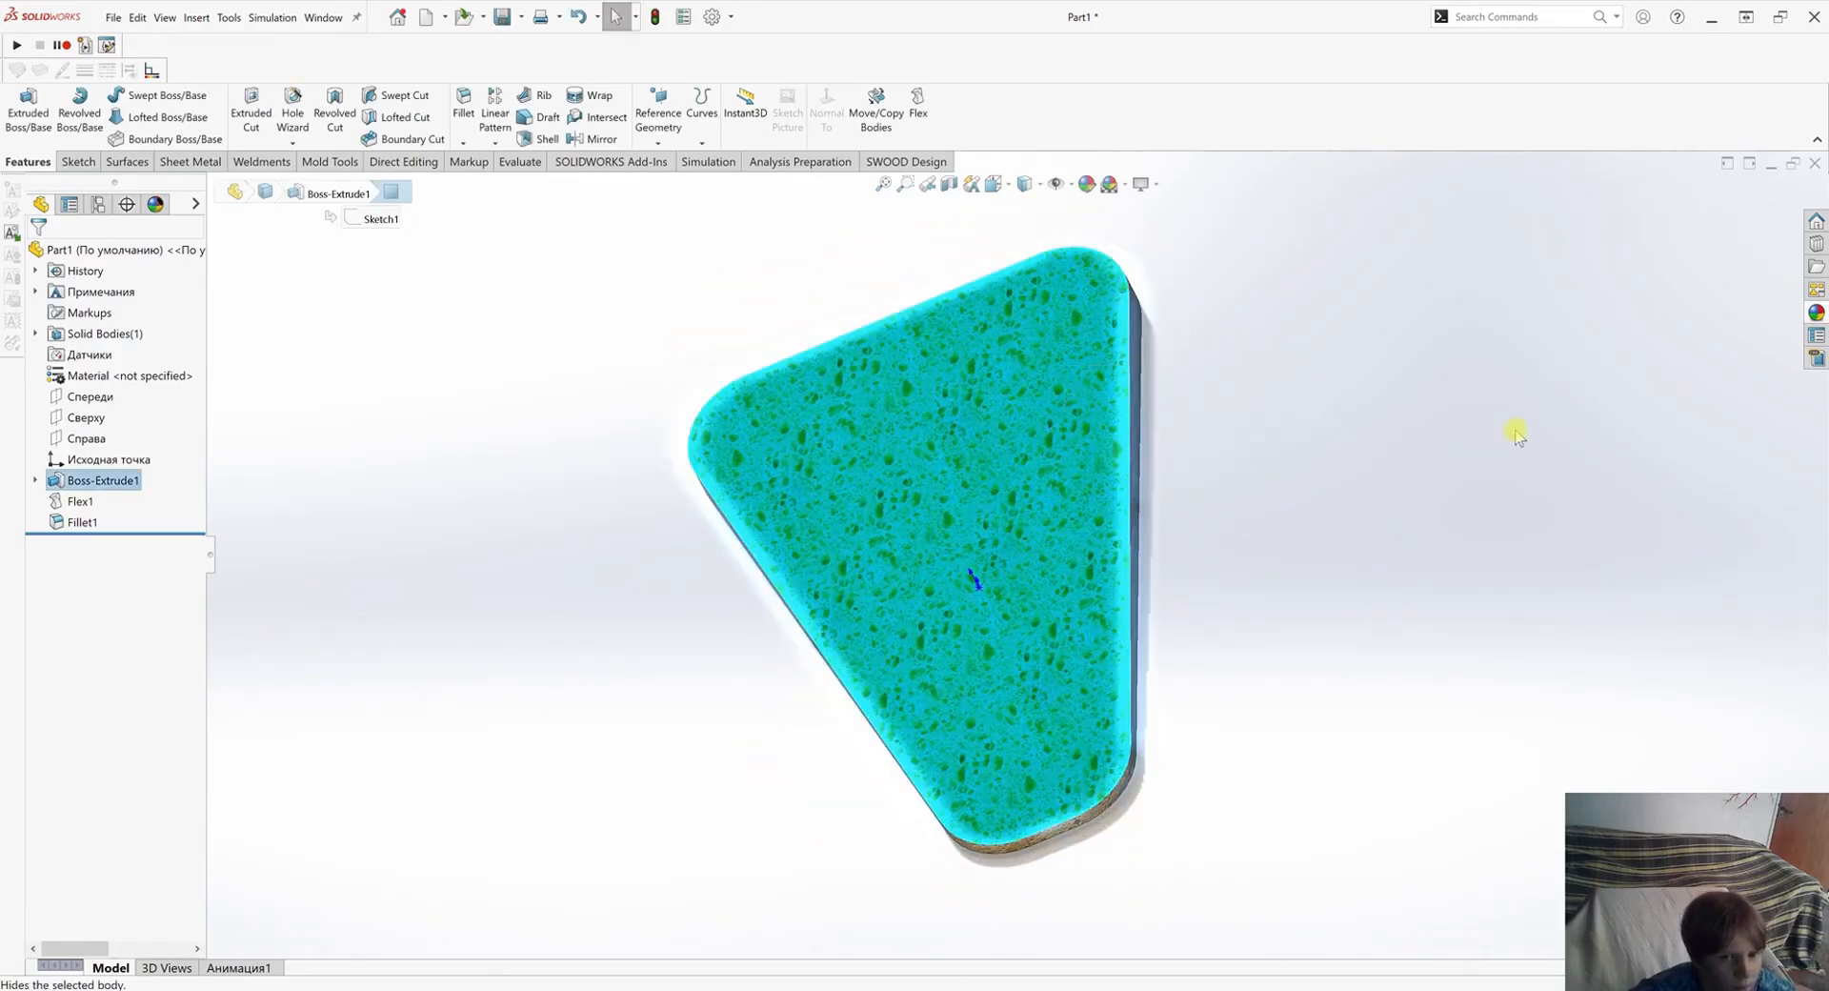
pyautogui.click(1799, 317)
pyautogui.click(1624, 254)
pyautogui.click(1819, 317)
pyautogui.moveTo(1600, 676); pyautogui.dragTo(914, 503)
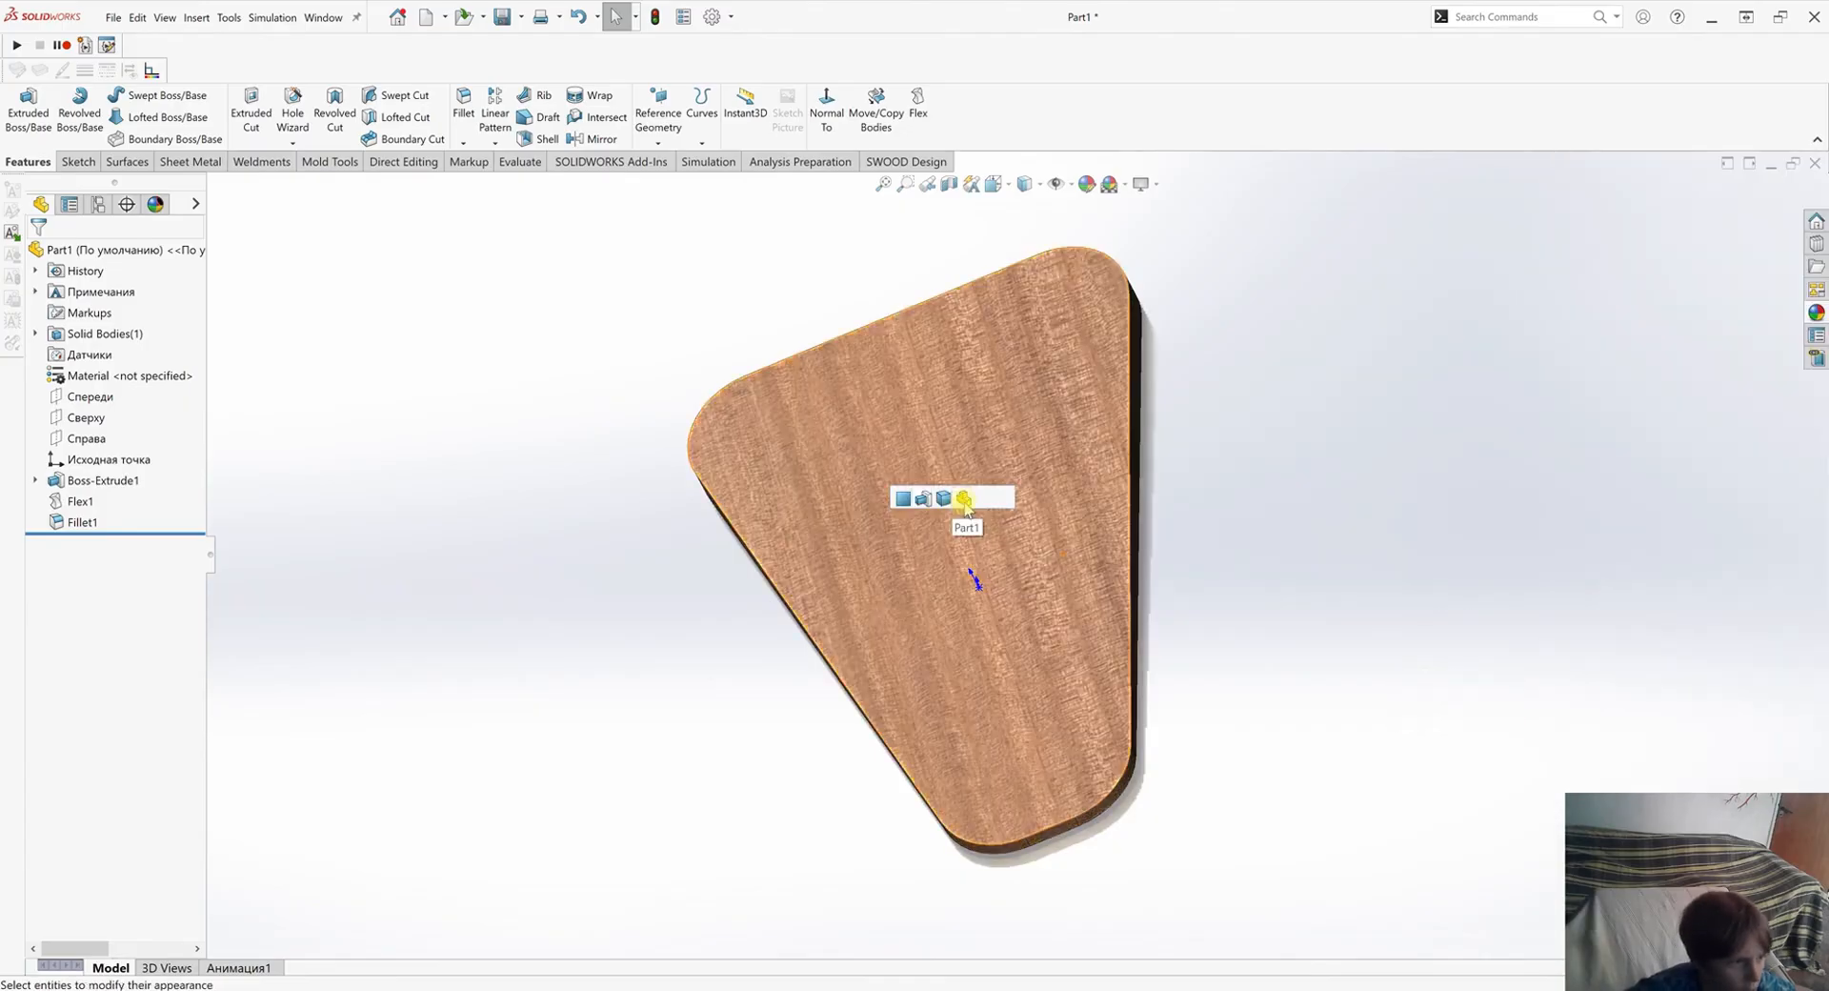
pyautogui.moveTo(1175, 600); pyautogui.dragTo(1054, 557, button='middle')
pyautogui.click(1054, 557)
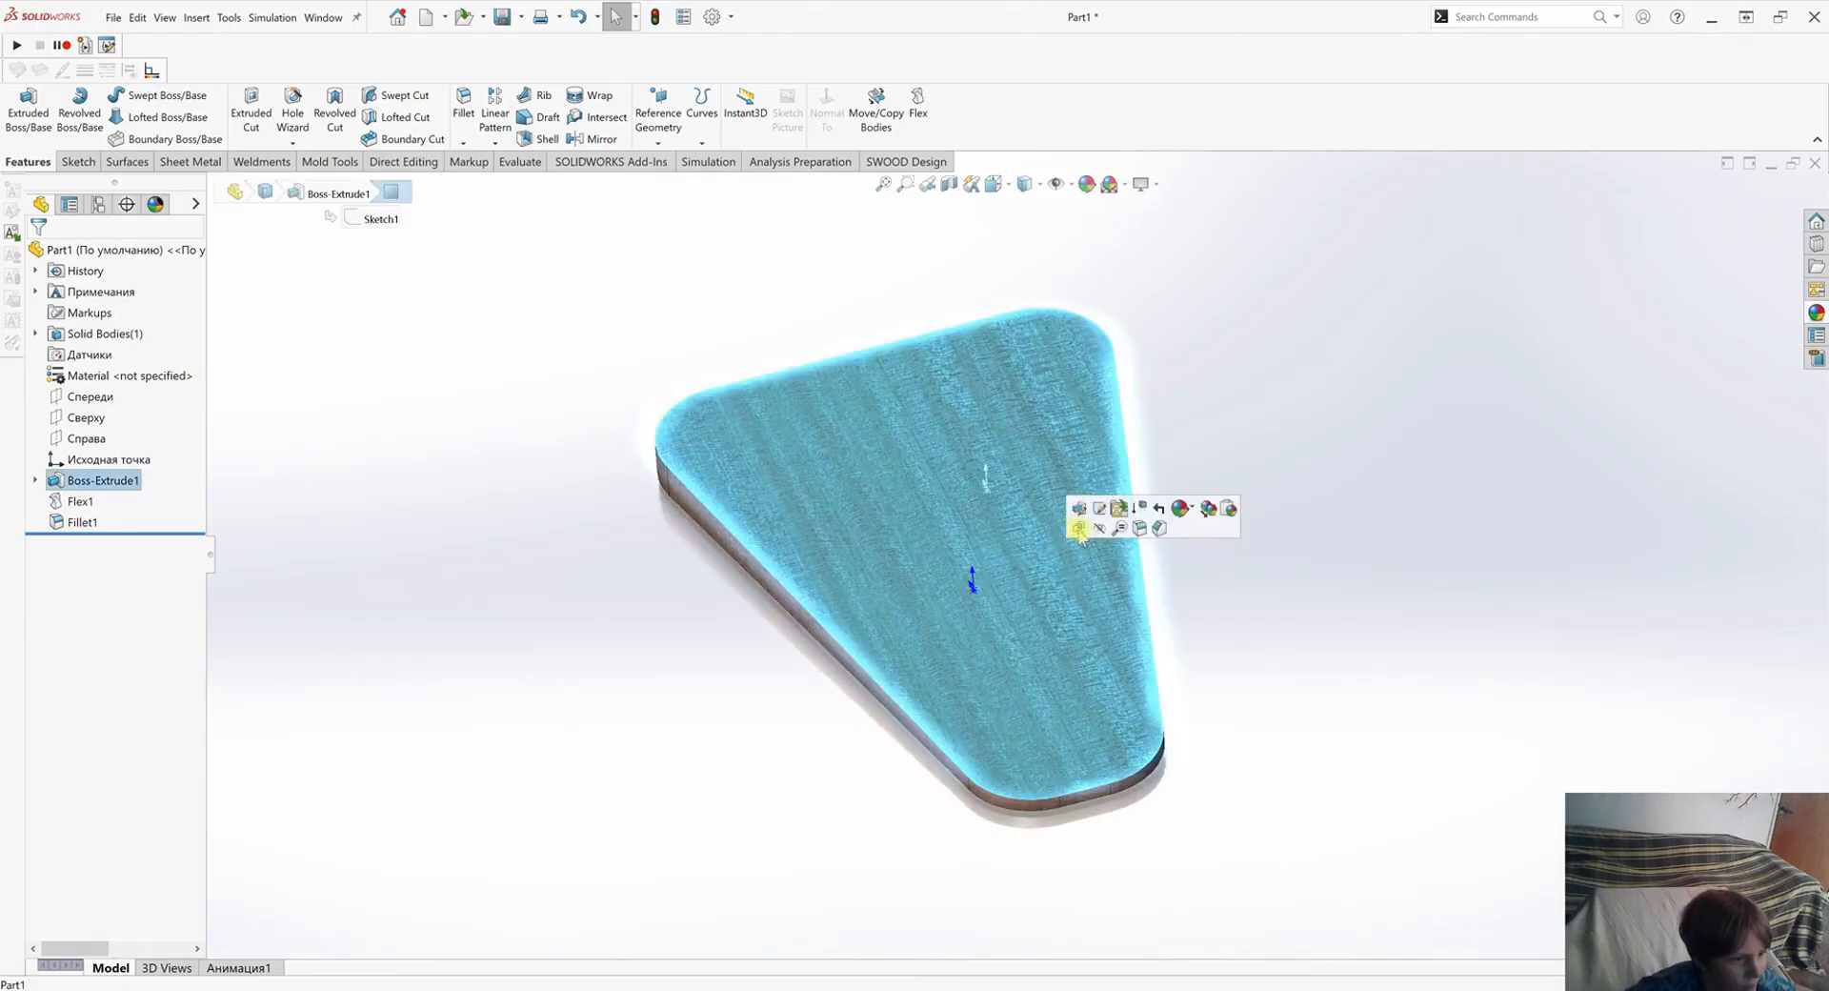
# Change the Flex feature to Stretching with a stretch distance of 177.15 mm.
pyautogui.click(79, 499)
pyautogui.click(71, 497)
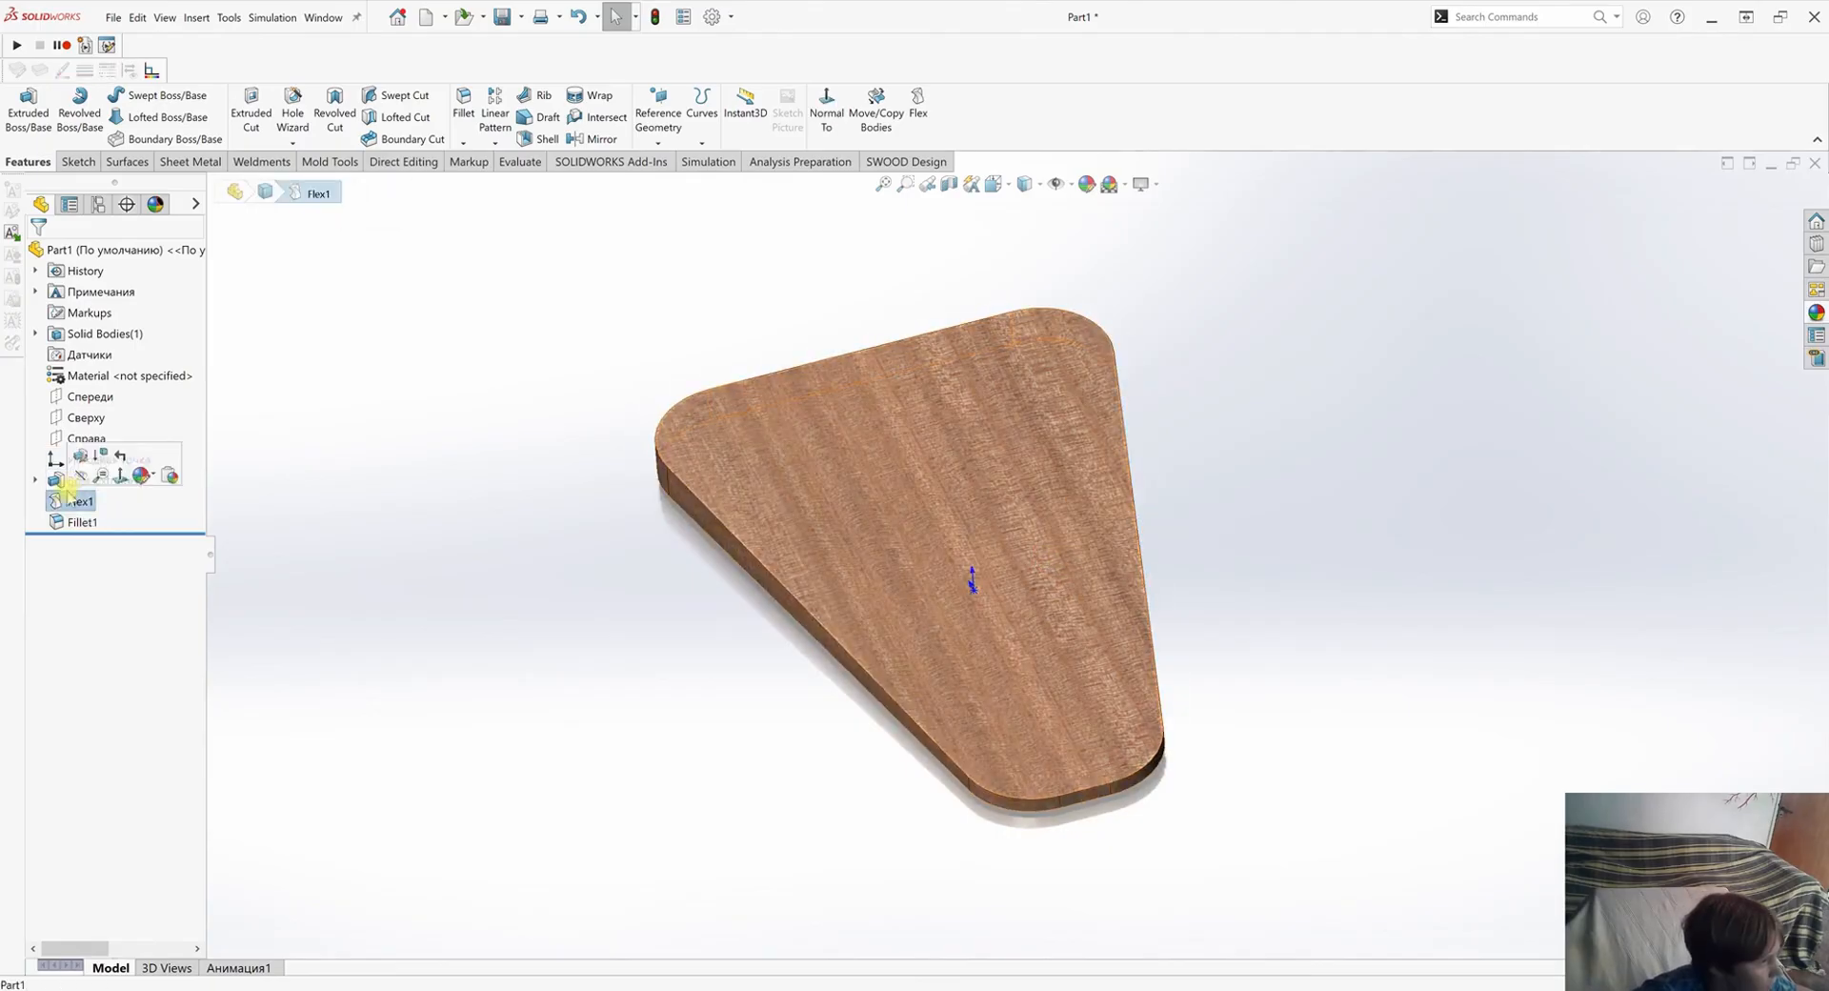
pyautogui.click(80, 455)
pyautogui.click(99, 399)
pyautogui.click(181, 434)
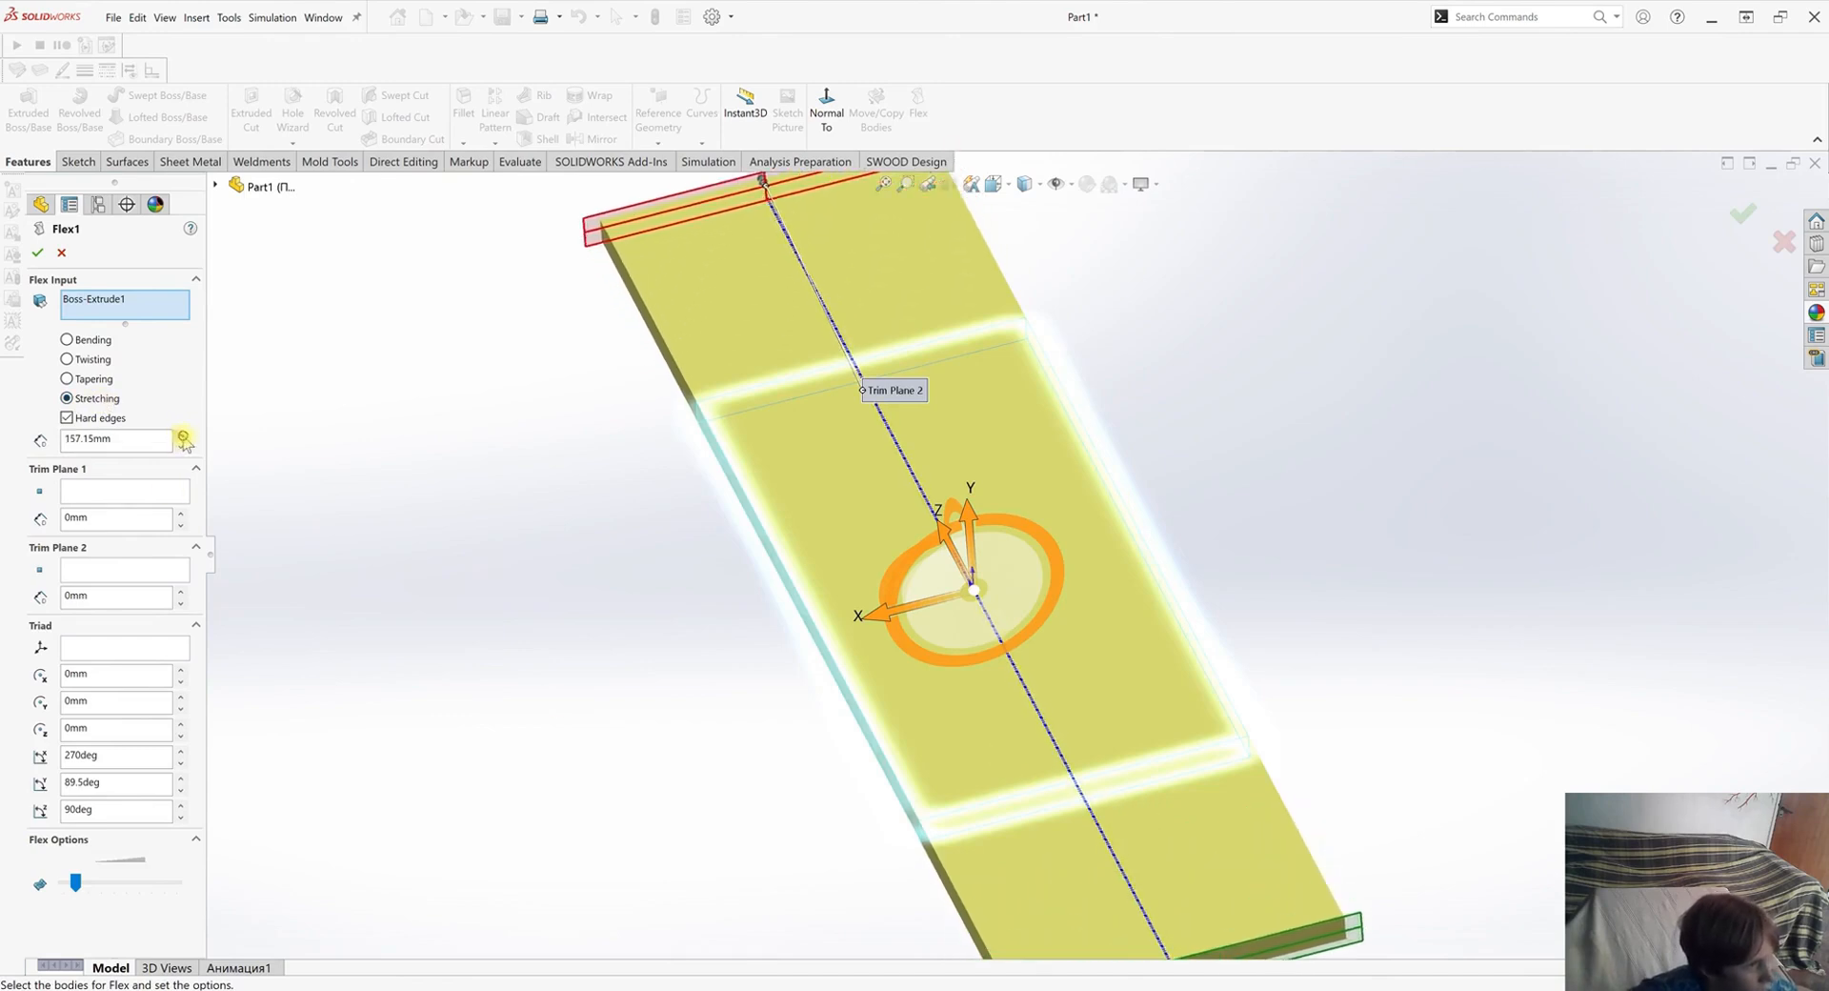
pyautogui.scroll(2, 518, 506)
pyautogui.moveTo(521, 510); pyautogui.dragTo(470, 717, button='middle')
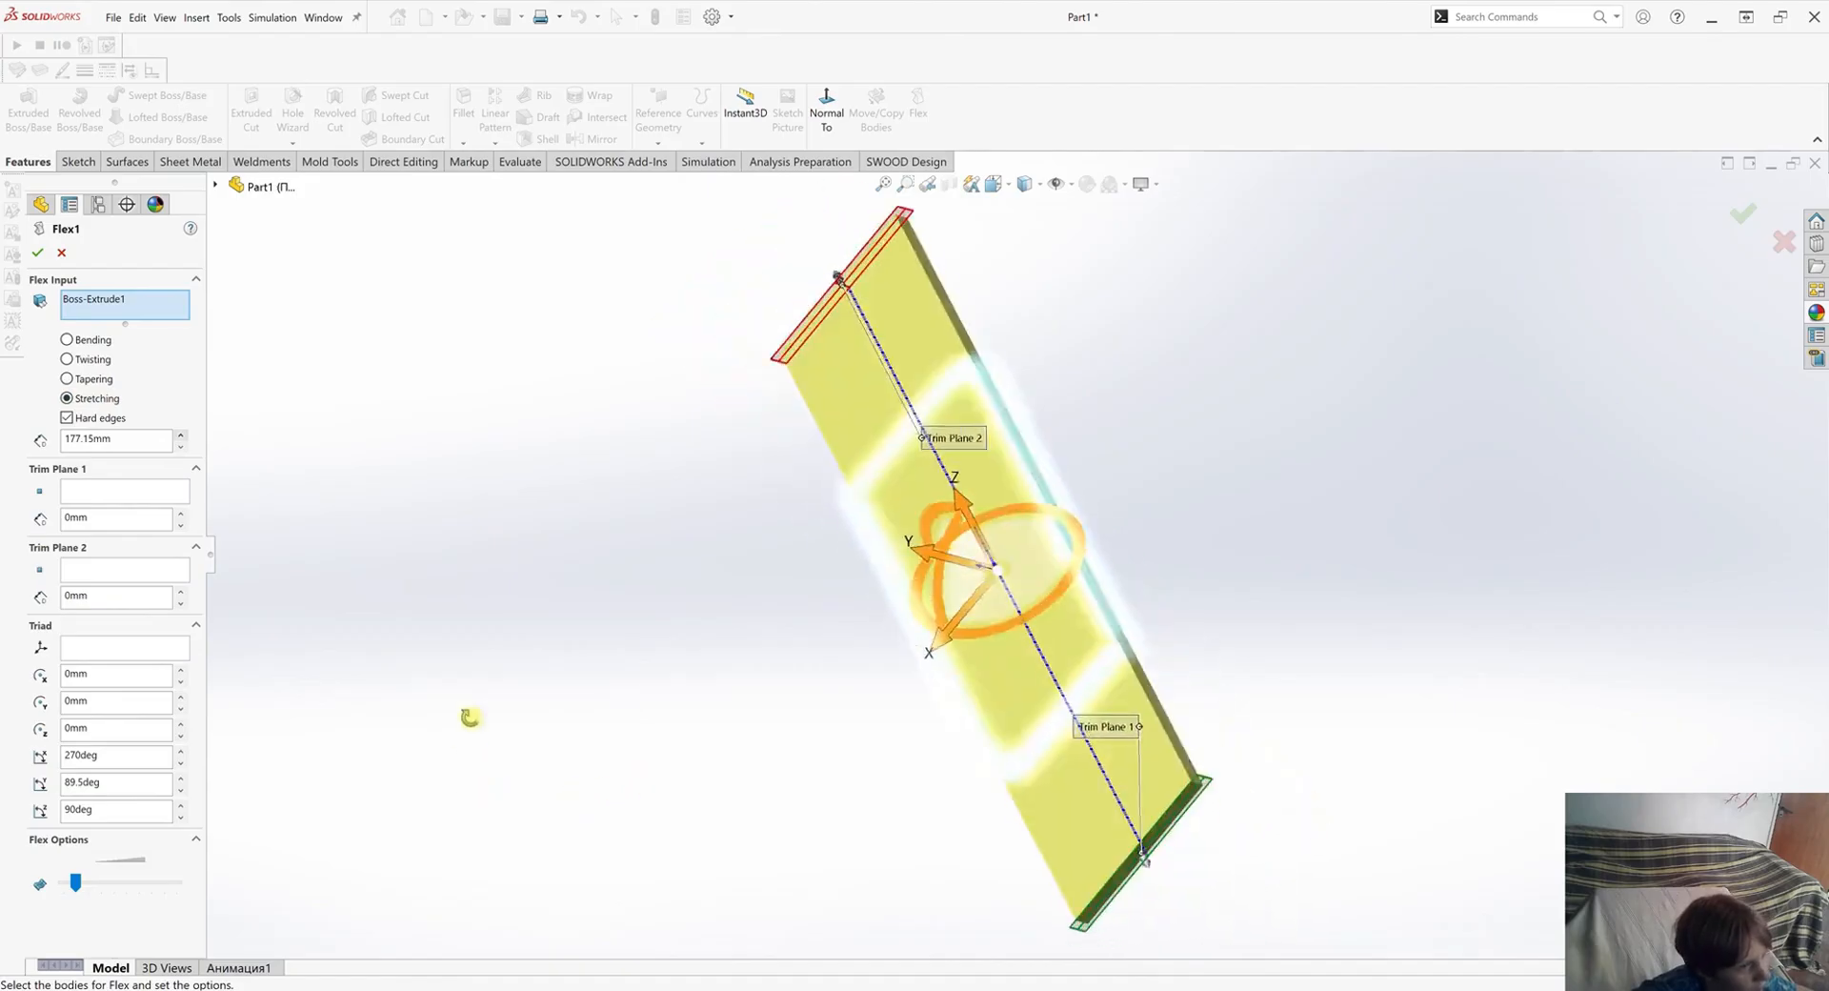
pyautogui.press('Return')
pyautogui.moveTo(1182, 895); pyautogui.dragTo(1034, 557, button='middle')
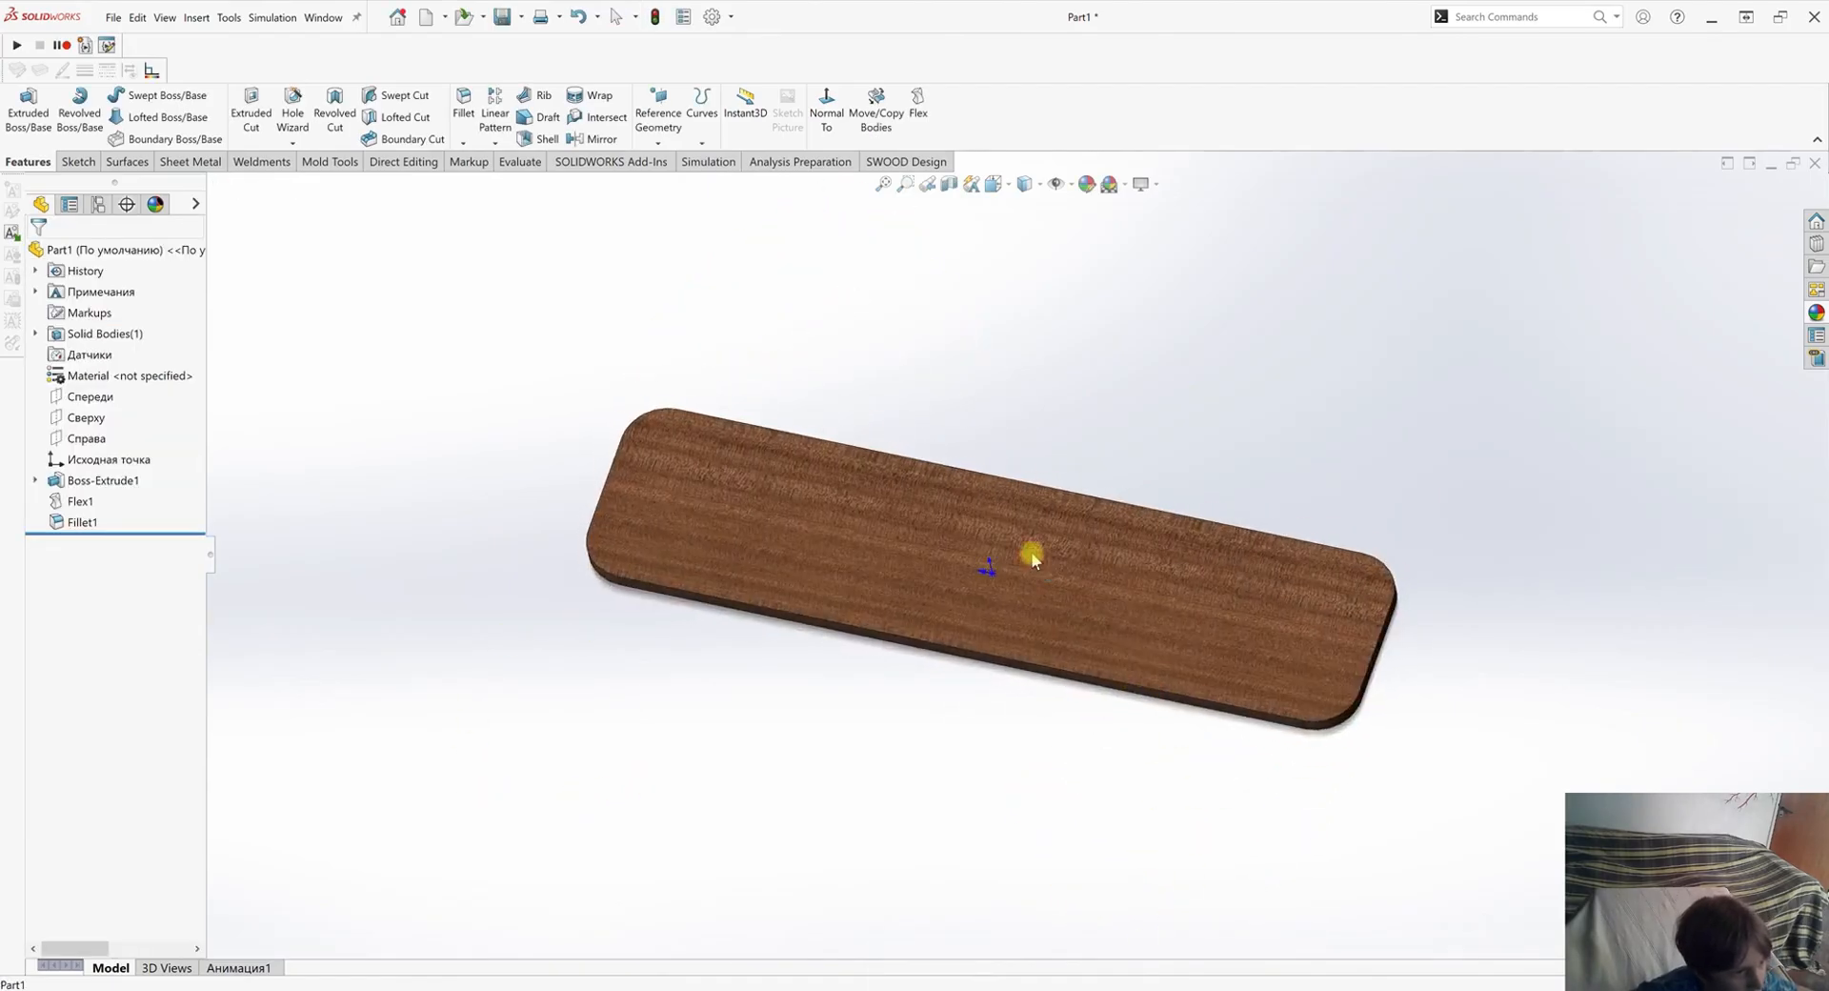
pyautogui.click(1034, 557)
pyautogui.scroll(-2, 998, 588)
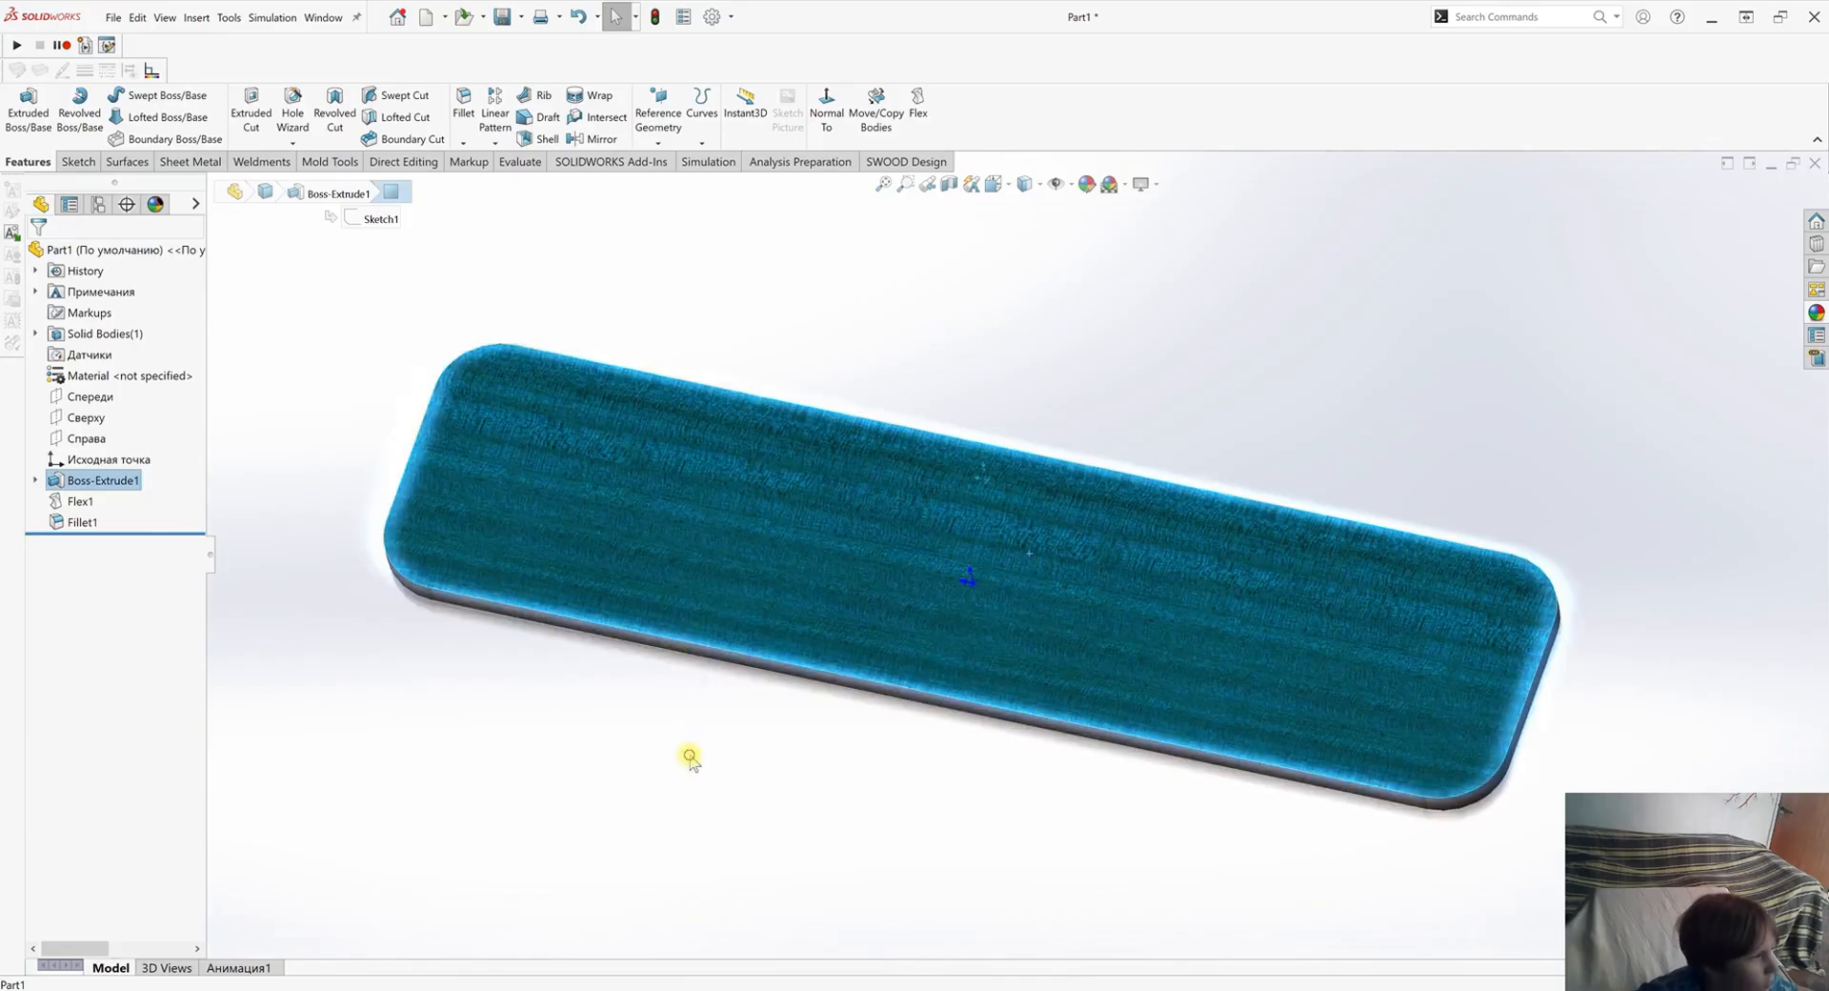
# Edit the base extrusion's sketch and trim away the rectangle's two long edges.
pyautogui.click(688, 755)
pyautogui.rightClick(95, 480)
pyautogui.click(143, 448)
pyautogui.click(108, 95)
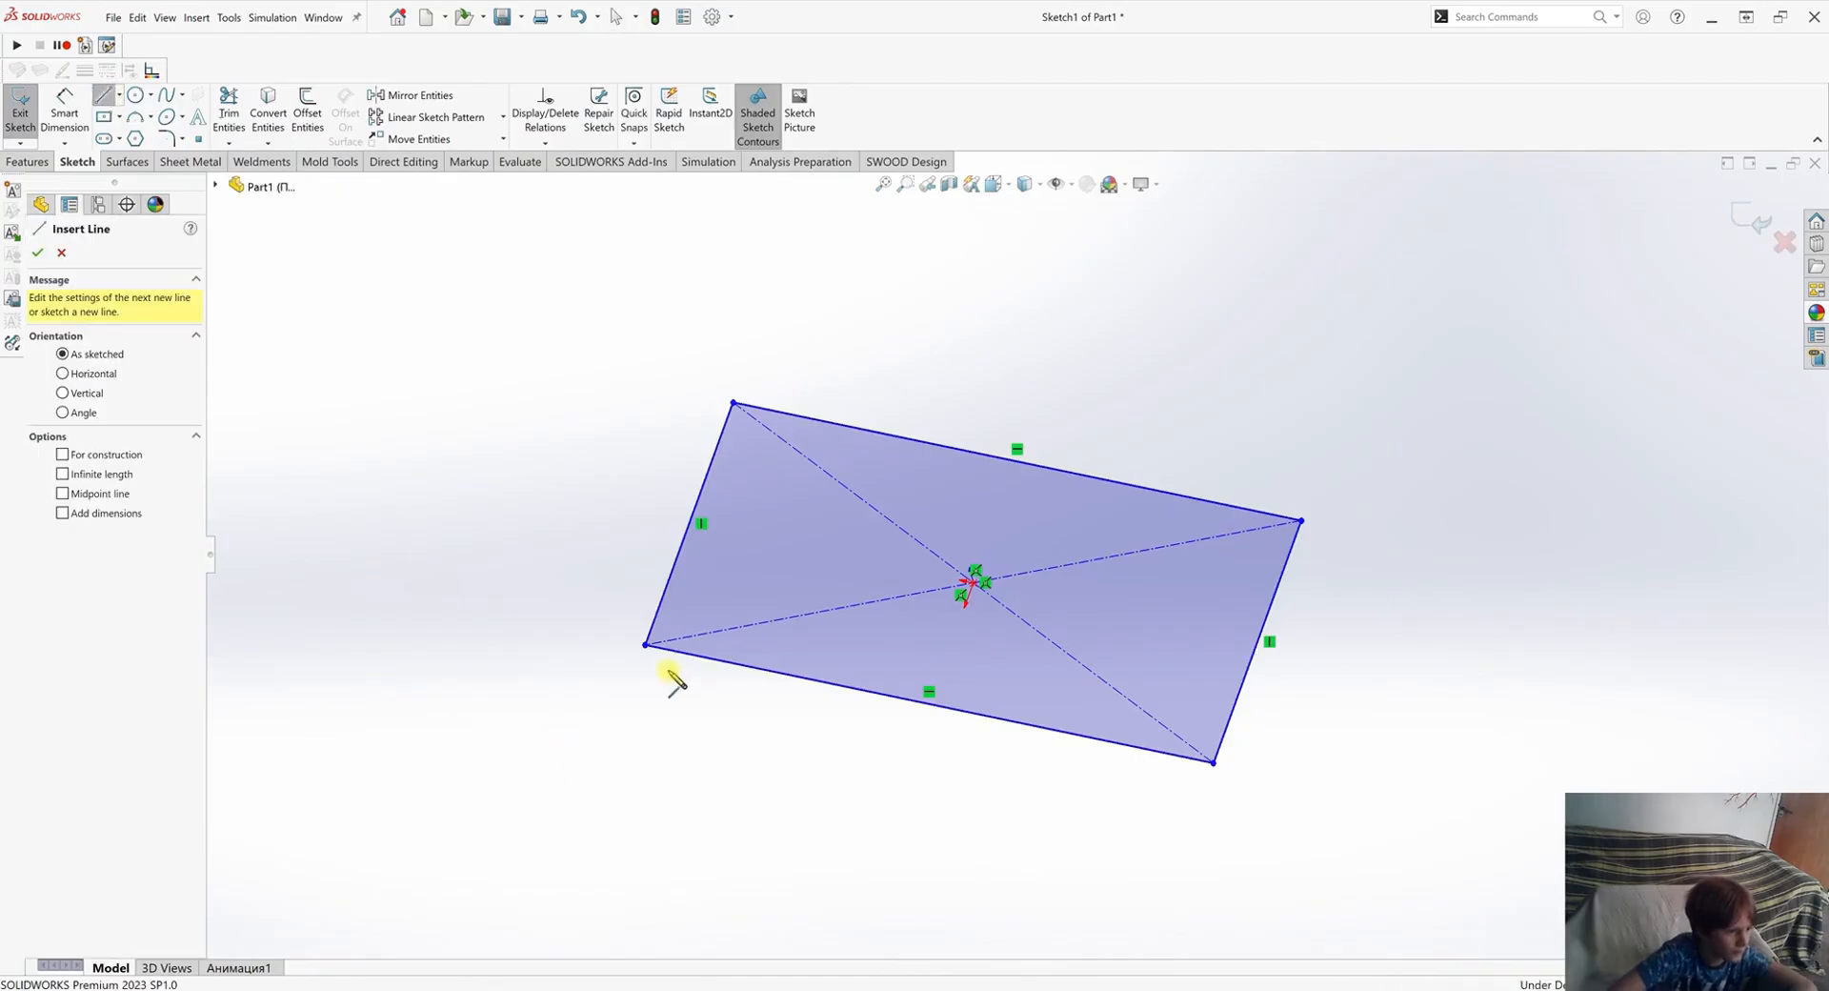
pyautogui.click(229, 105)
pyautogui.rightClick(776, 367)
pyautogui.click(810, 375)
# Convert the sketch's two construction diagonals into regular solid lines.
pyautogui.click(879, 519)
pyautogui.keyDown('ctrl'); pyautogui.click(948, 588); pyautogui.keyUp('ctrl')
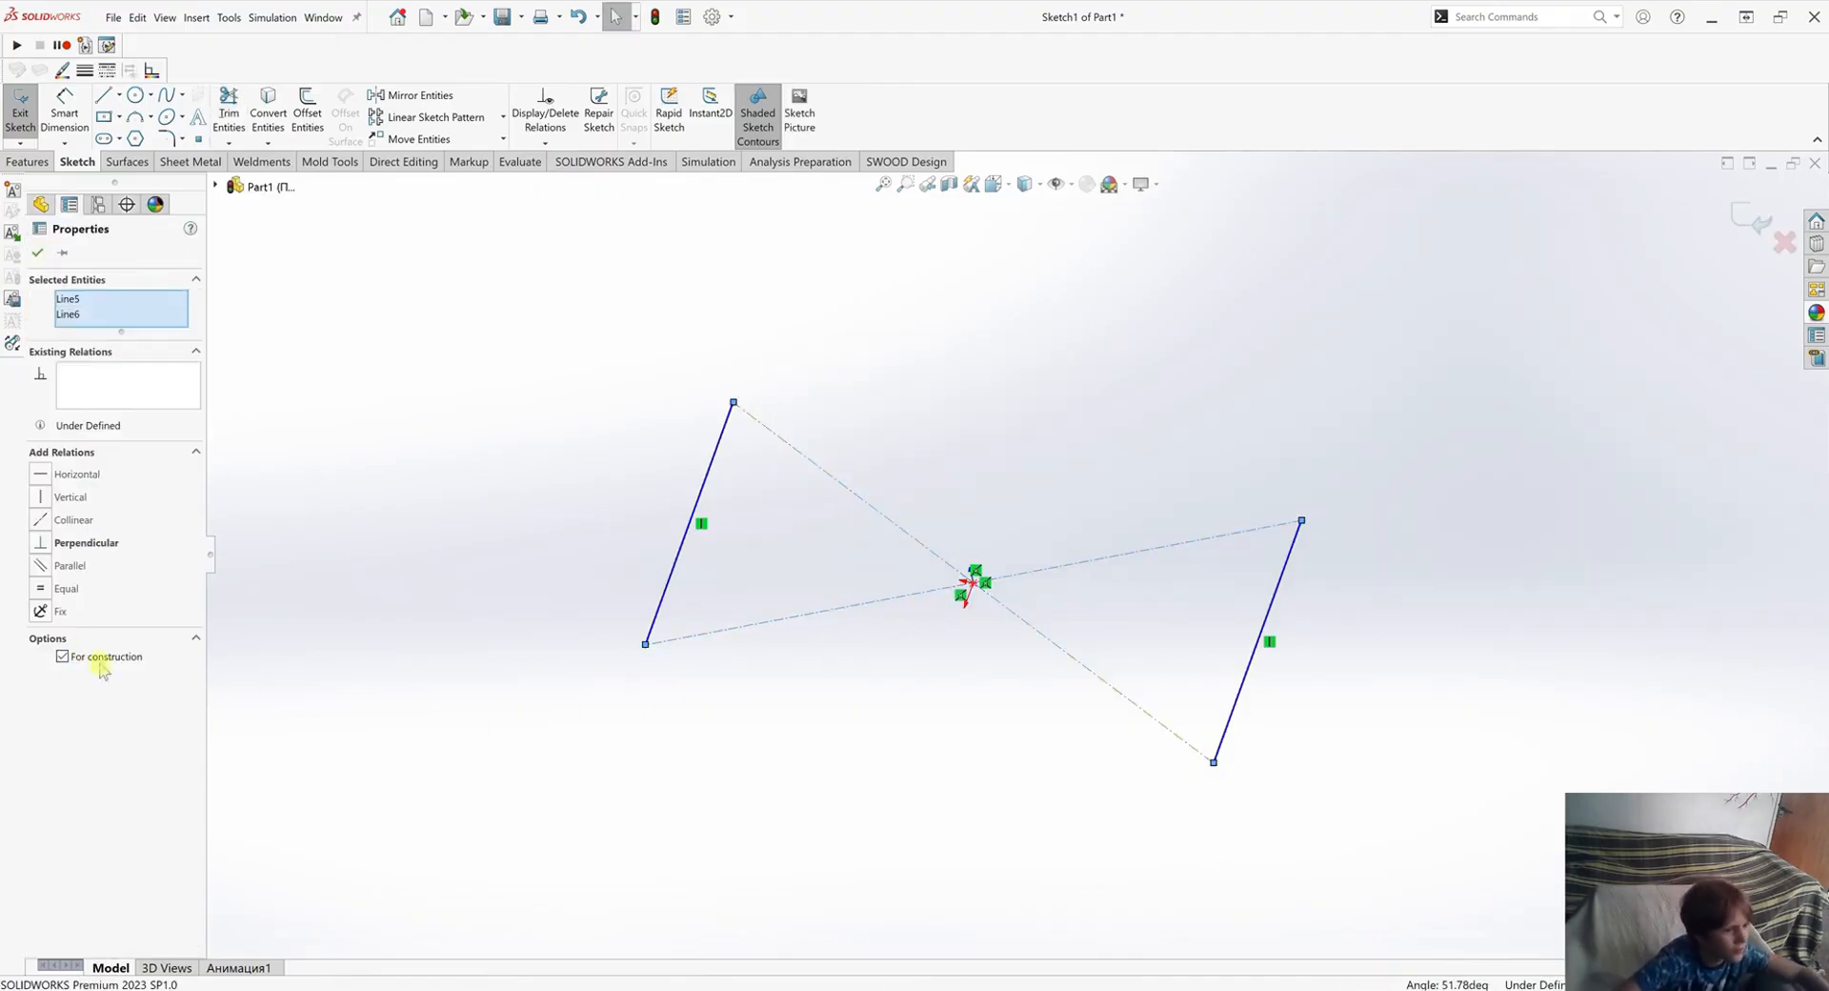
pyautogui.click(589, 726)
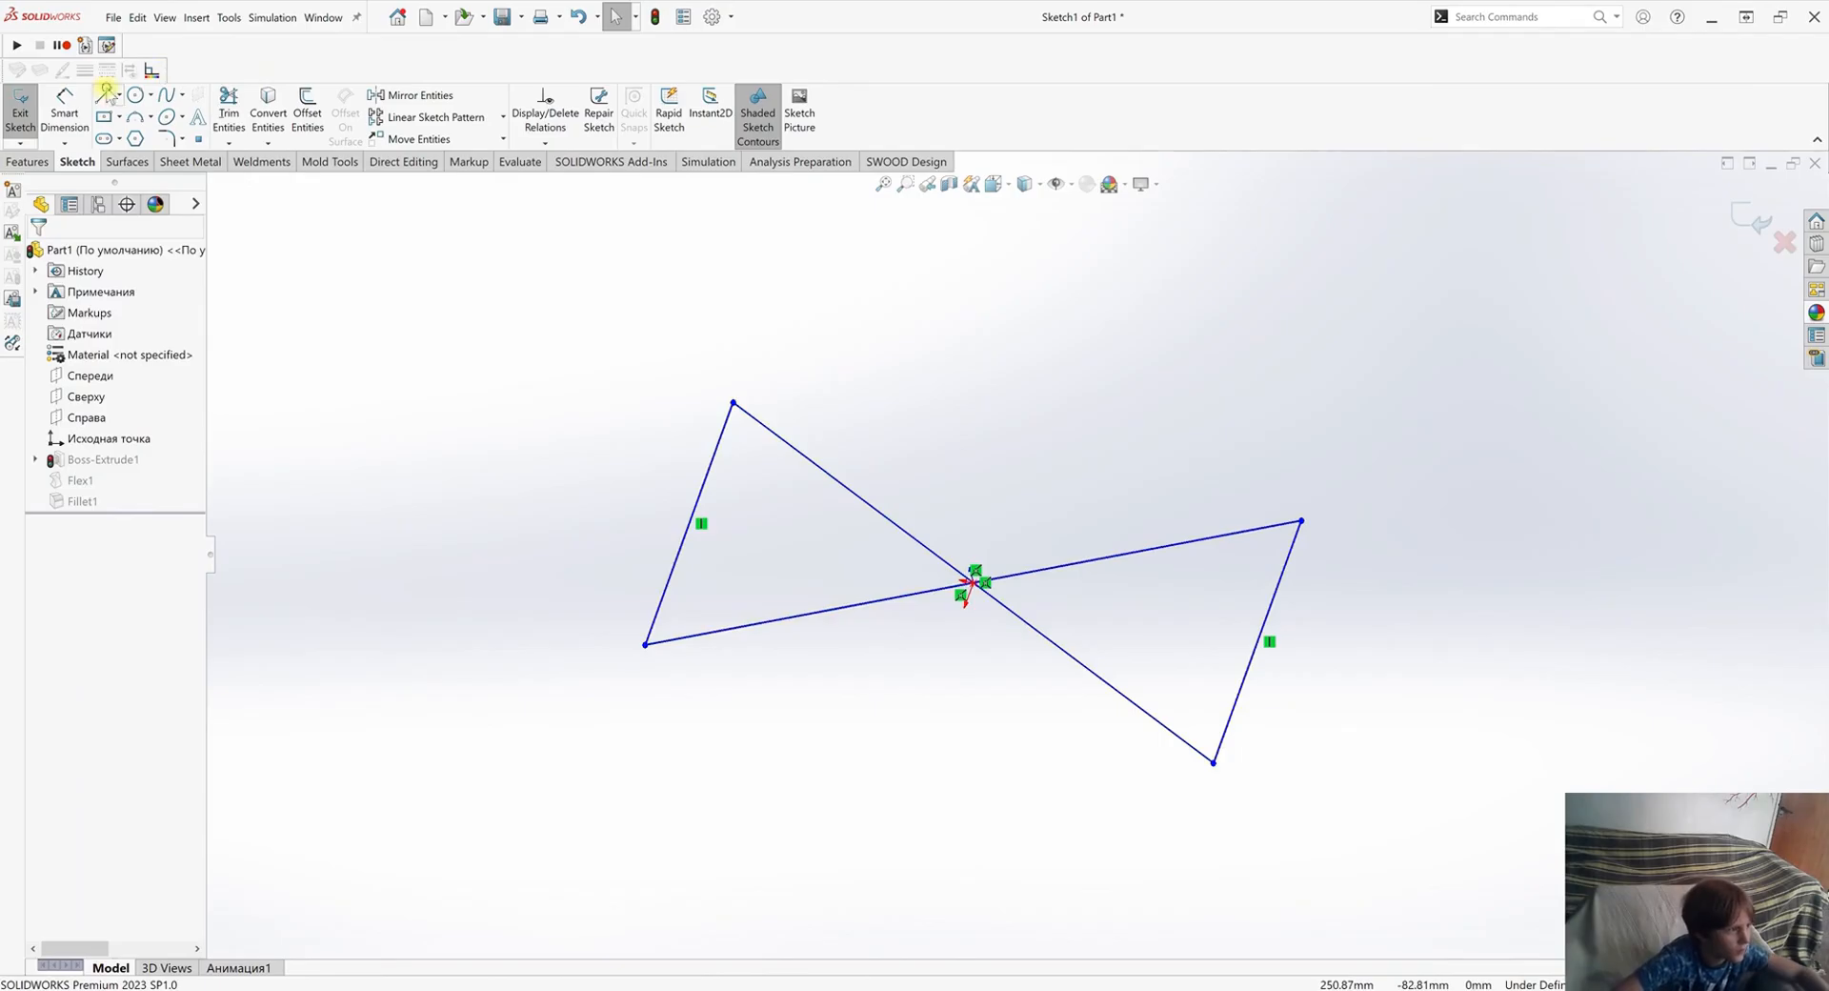
# Draw a line about 45 mm long joining the two crossing diagonals just below the origin.
pyautogui.click(104, 94)
pyautogui.click(892, 599)
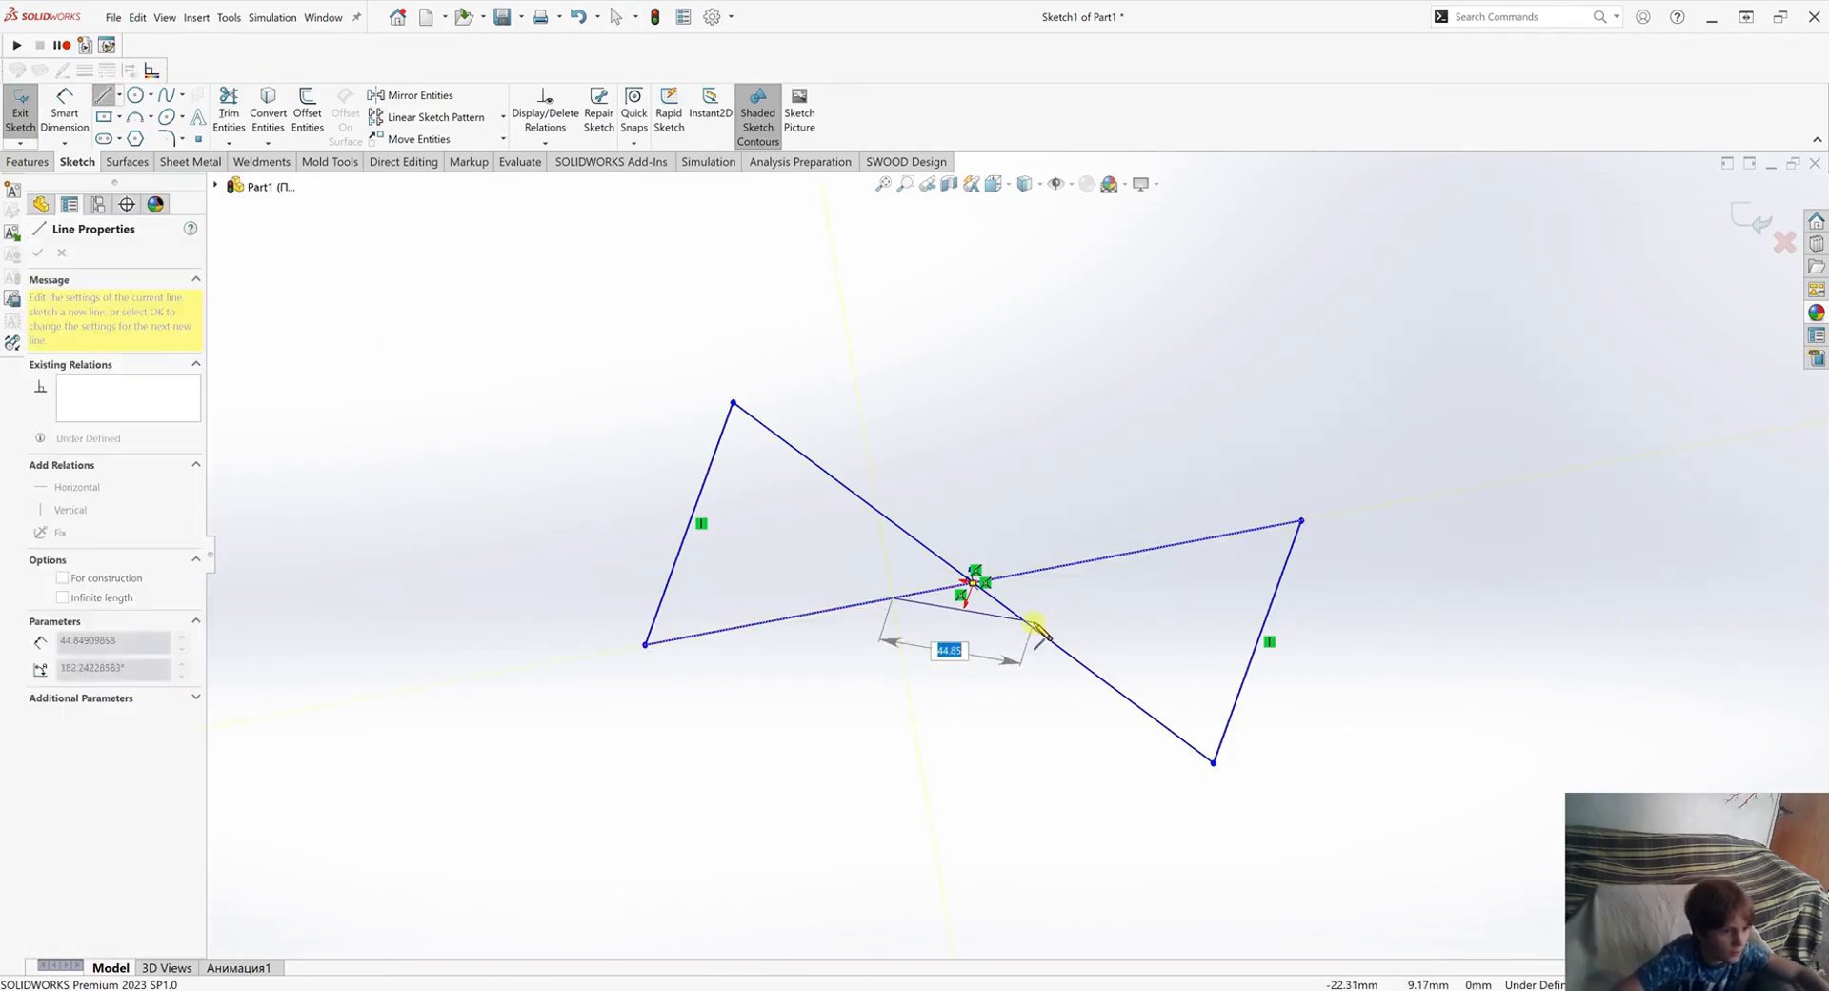
pyautogui.click(1030, 625)
pyautogui.rightClick(983, 519)
pyautogui.click(1018, 534)
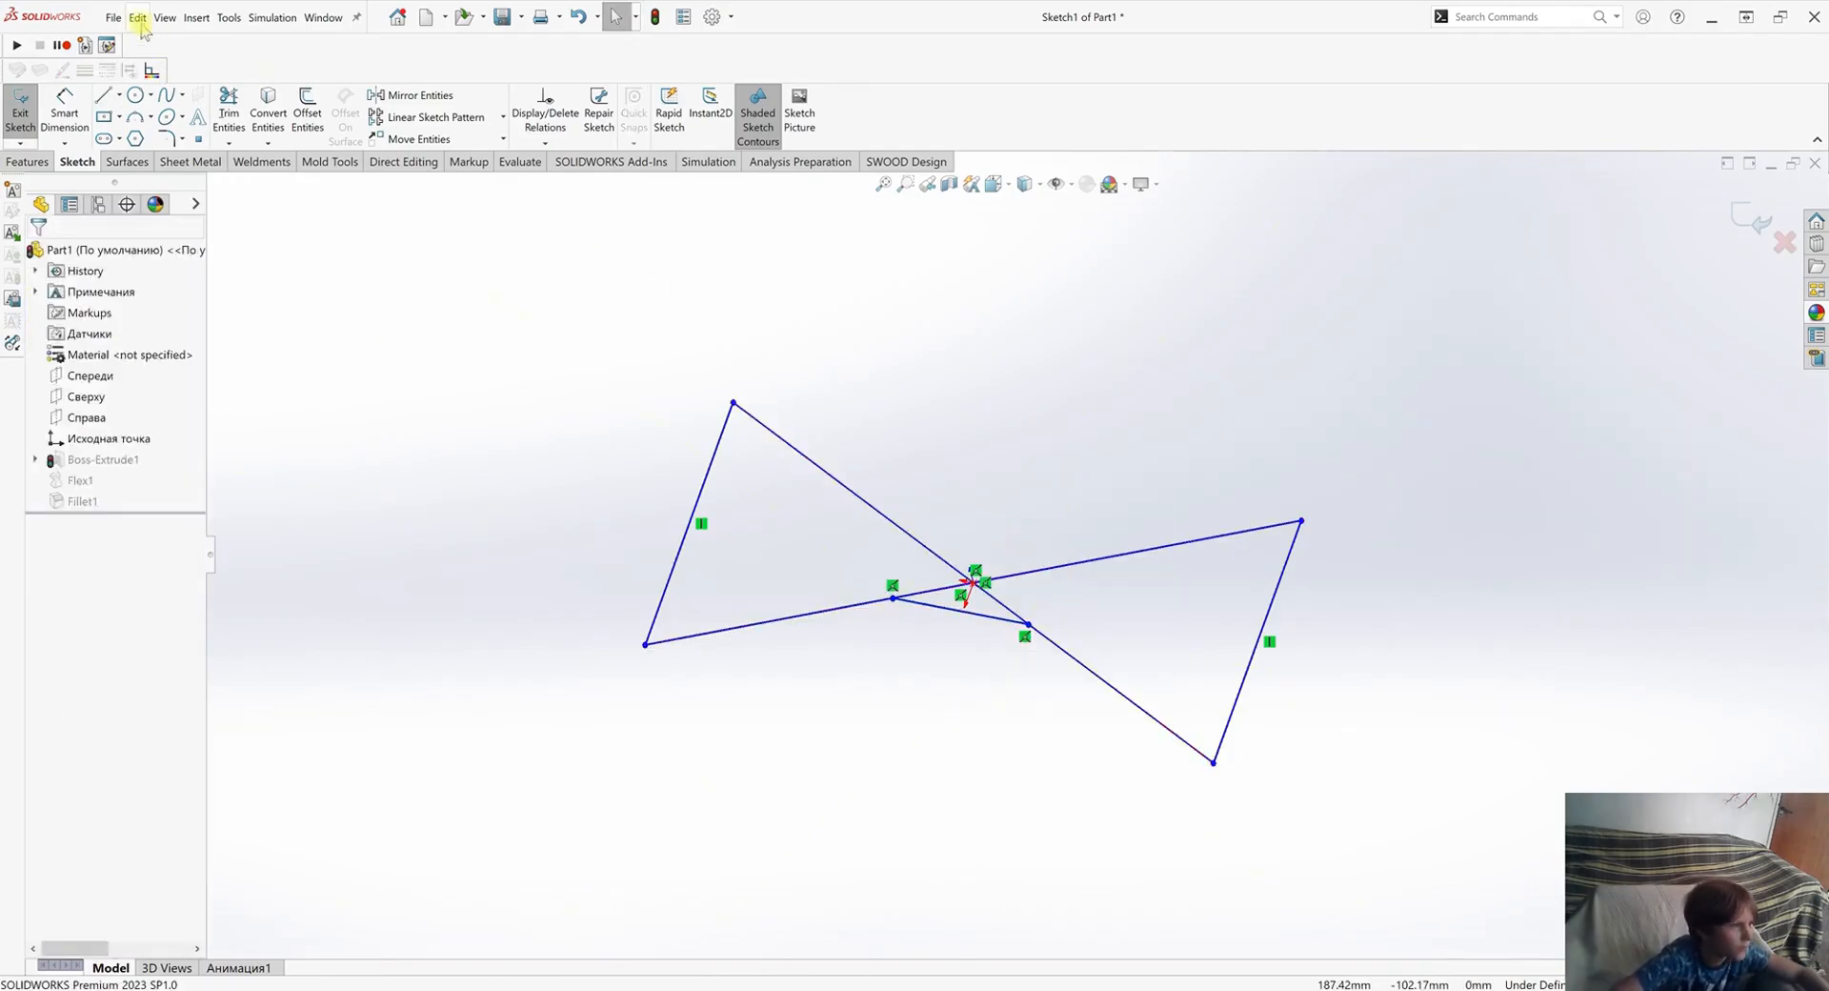
# Draw a second short line joining the two crossing diagonals just above the origin.
pyautogui.click(105, 95)
pyautogui.click(902, 528)
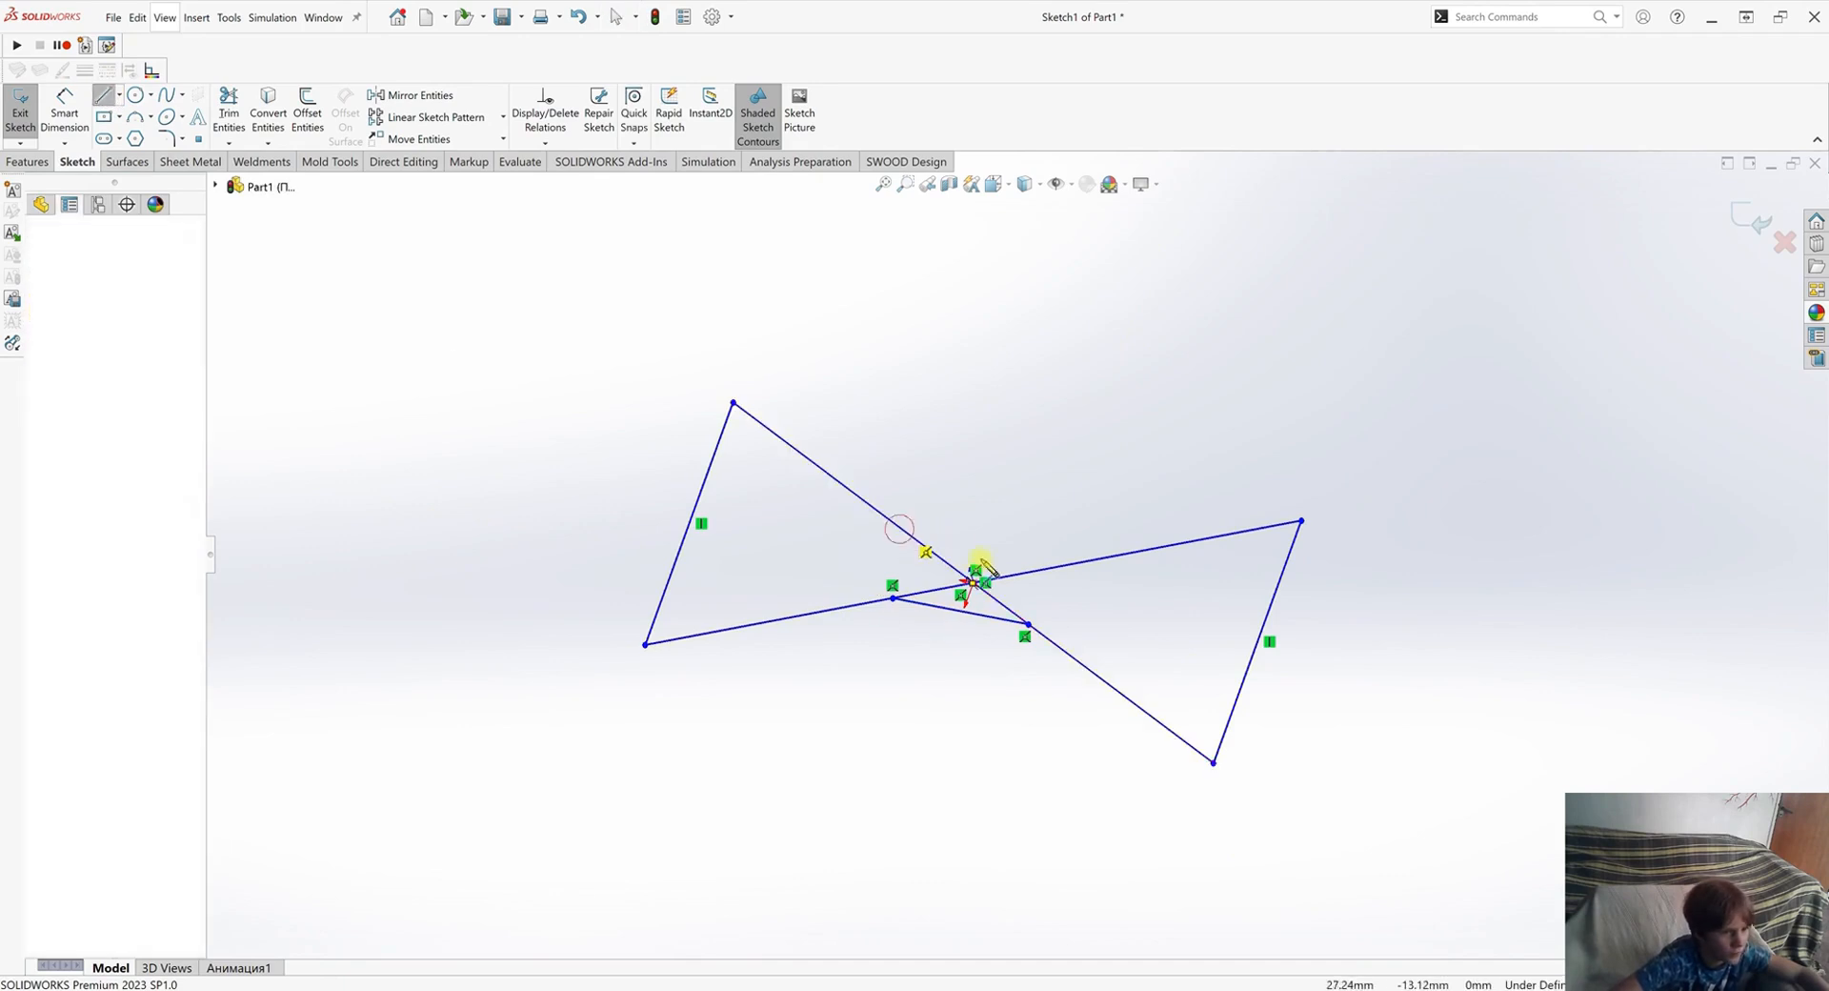
pyautogui.click(1049, 569)
pyautogui.rightClick(1096, 562)
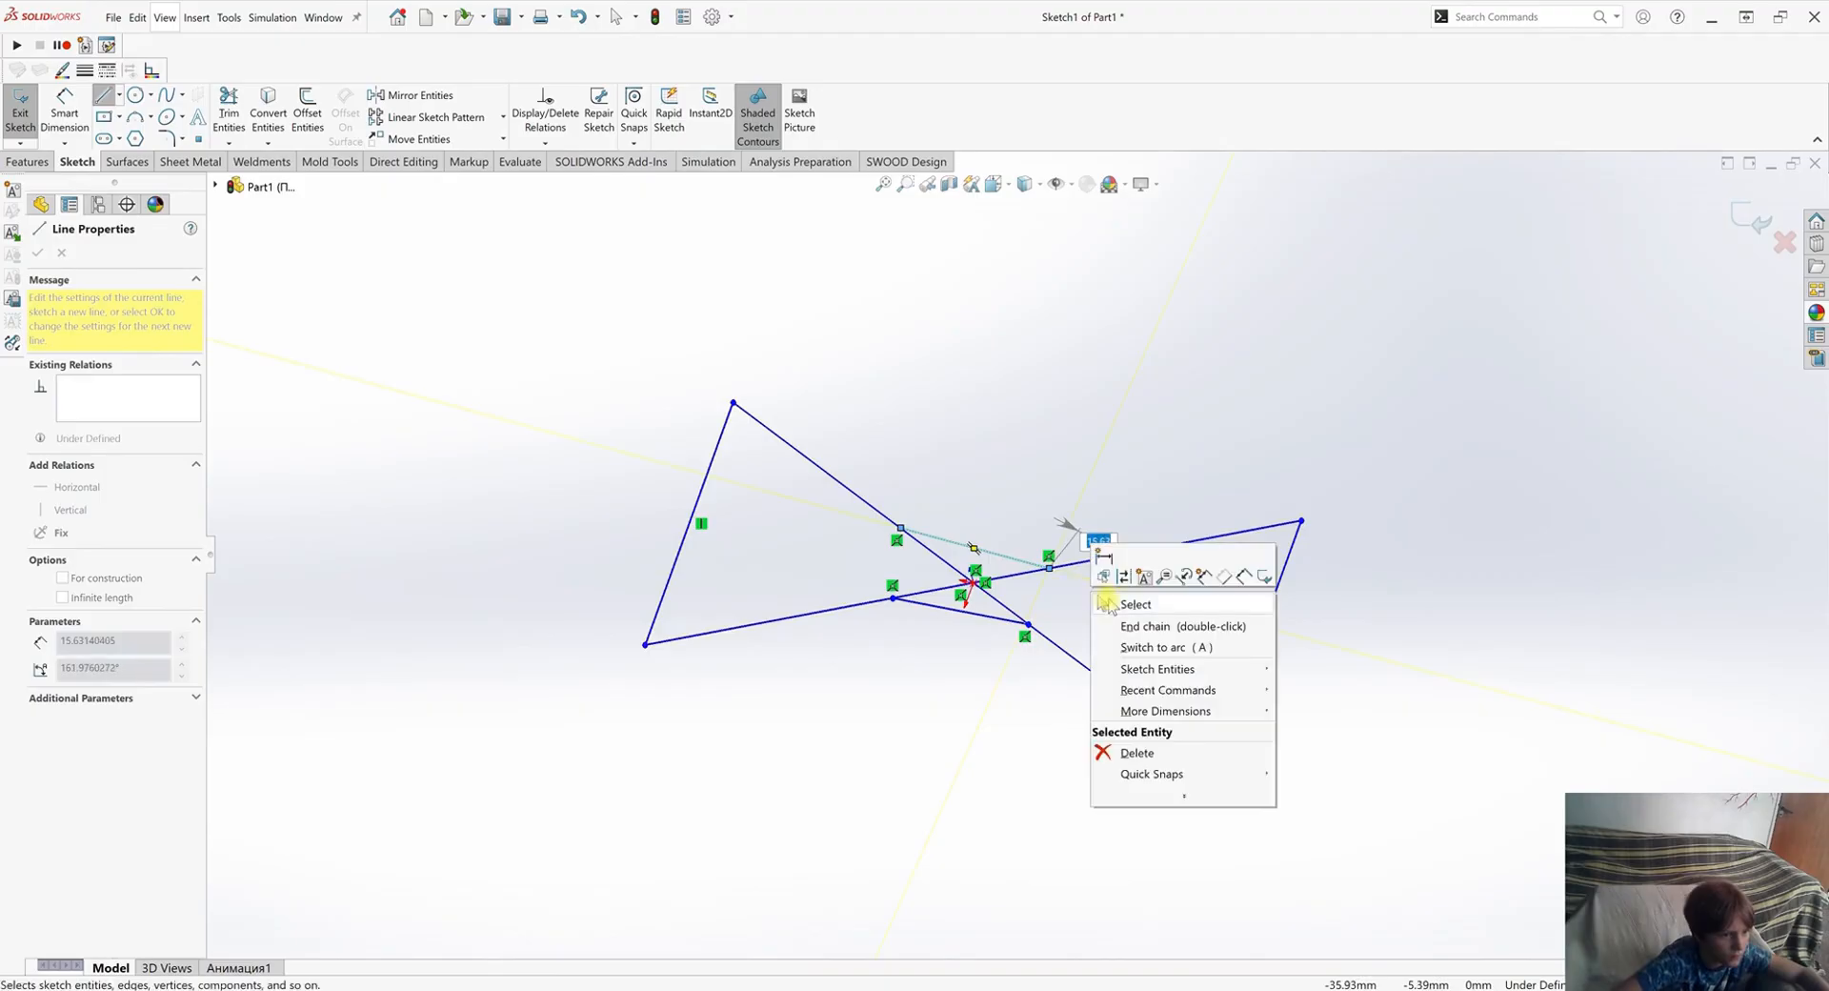
pyautogui.click(1126, 604)
# Align the left endpoints of the two short joining lines with a vertical relation.
pyautogui.click(902, 529)
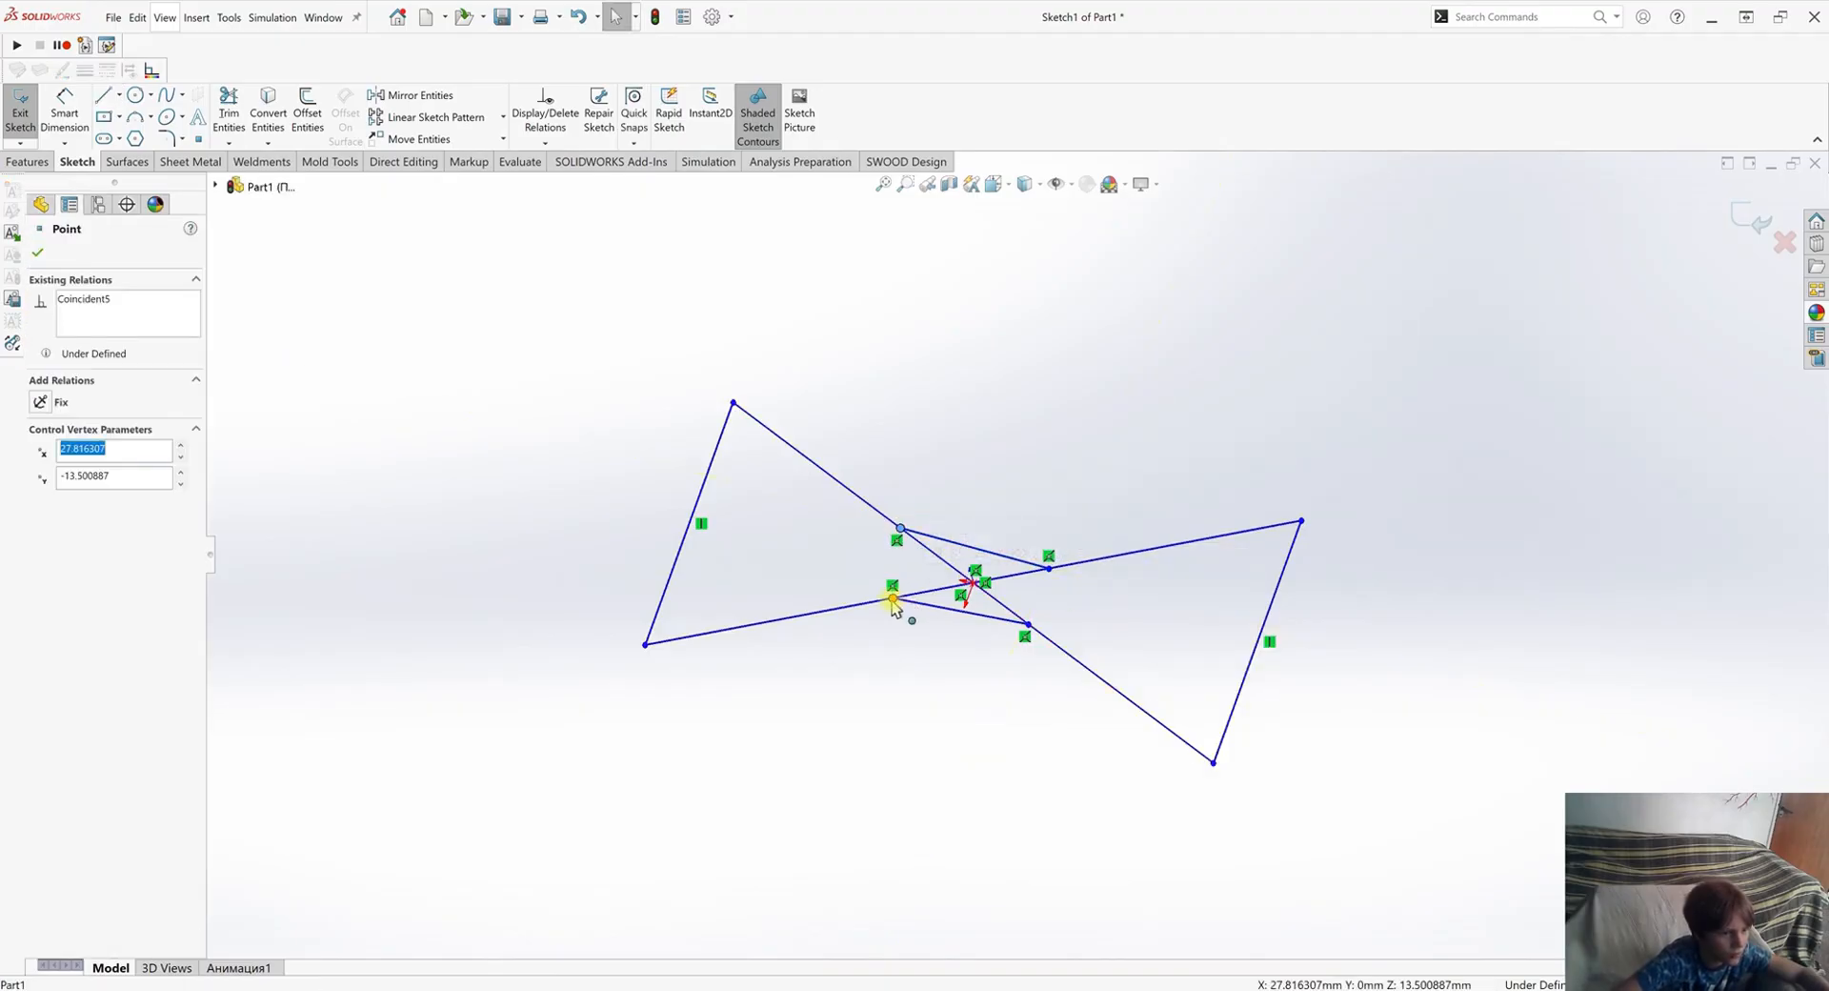
pyautogui.keyDown('ctrl'); pyautogui.click(893, 598); pyautogui.keyUp('ctrl')
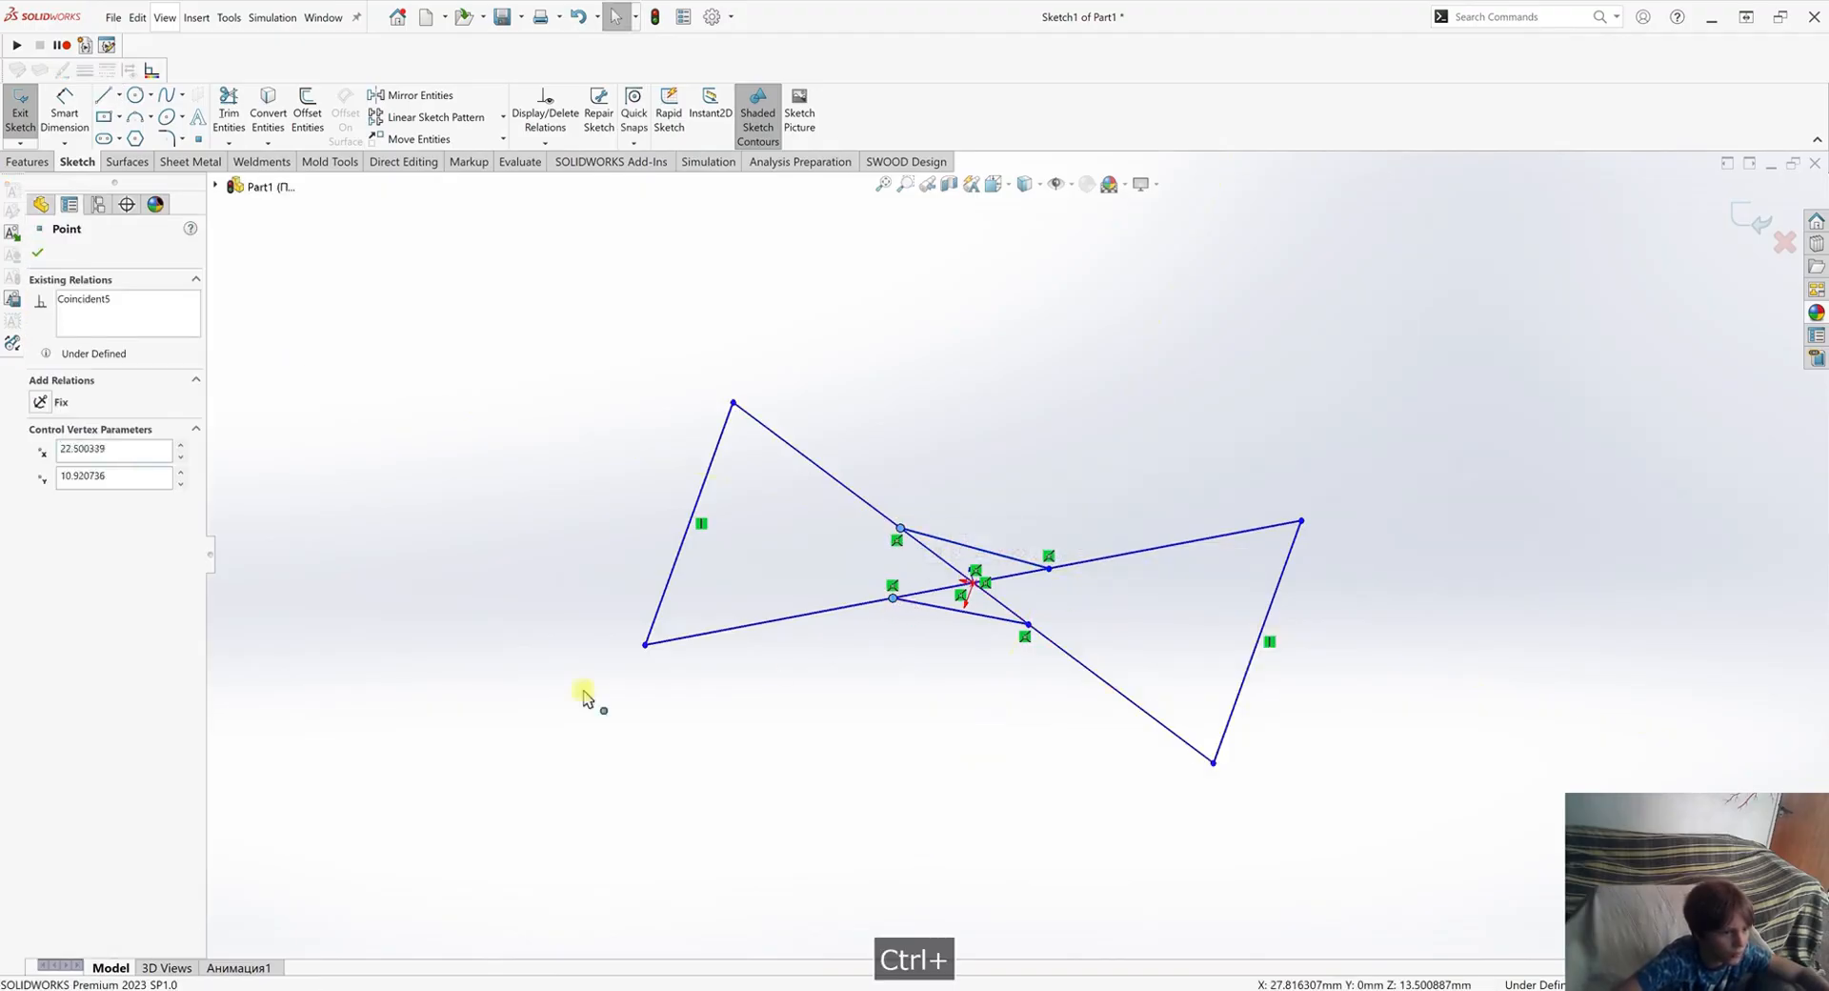
pyautogui.click(947, 408)
# Trim away the crossing diagonal segments between the two short lines, and exit the sketch.
pyautogui.moveTo(1147, 543); pyautogui.dragTo(1156, 645, button='middle')
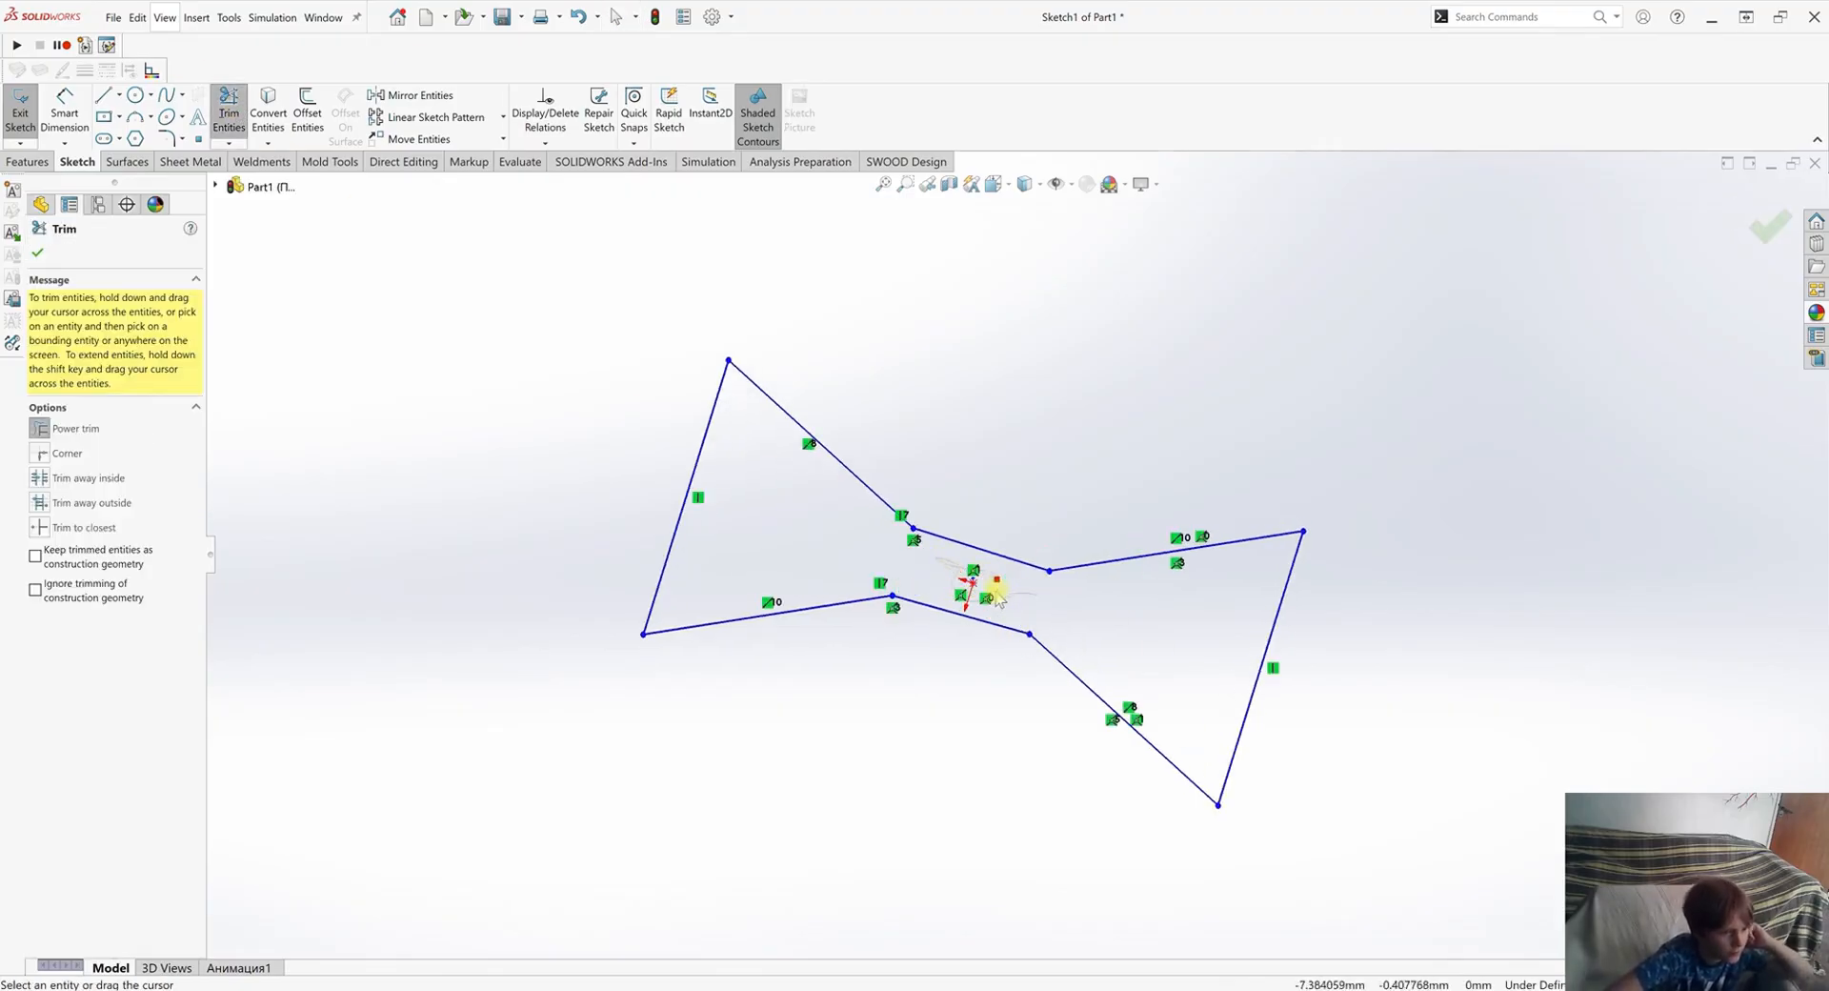
pyautogui.moveTo(998, 590); pyautogui.dragTo(1002, 592)
pyautogui.click(1758, 224)
pyautogui.click(1758, 225)
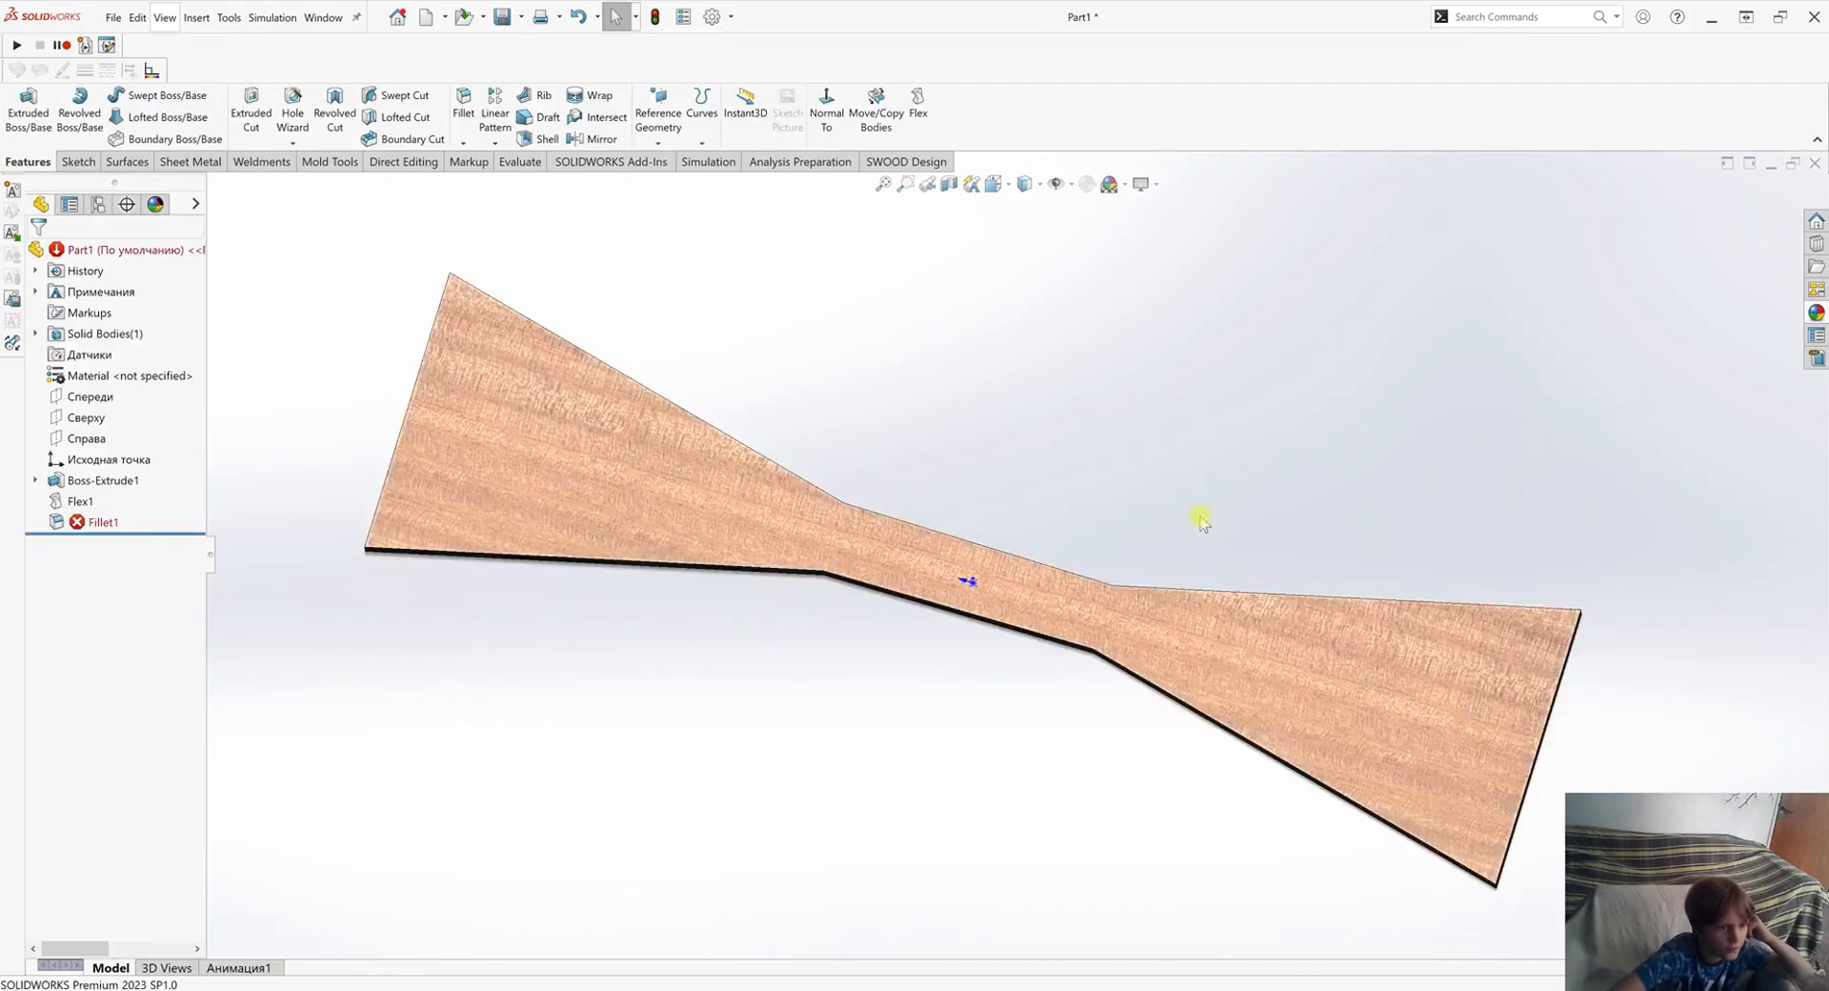
# Reassign the failed 20 mm fillet to the four outer corner edges of the bow-tie and reorder it before the Flex feature.
pyautogui.moveTo(1045, 653)
pyautogui.mouseDown(button='middle')
pyautogui.moveTo(991, 448)
pyautogui.moveTo(961, 510)
pyautogui.mouseUp(button='middle')
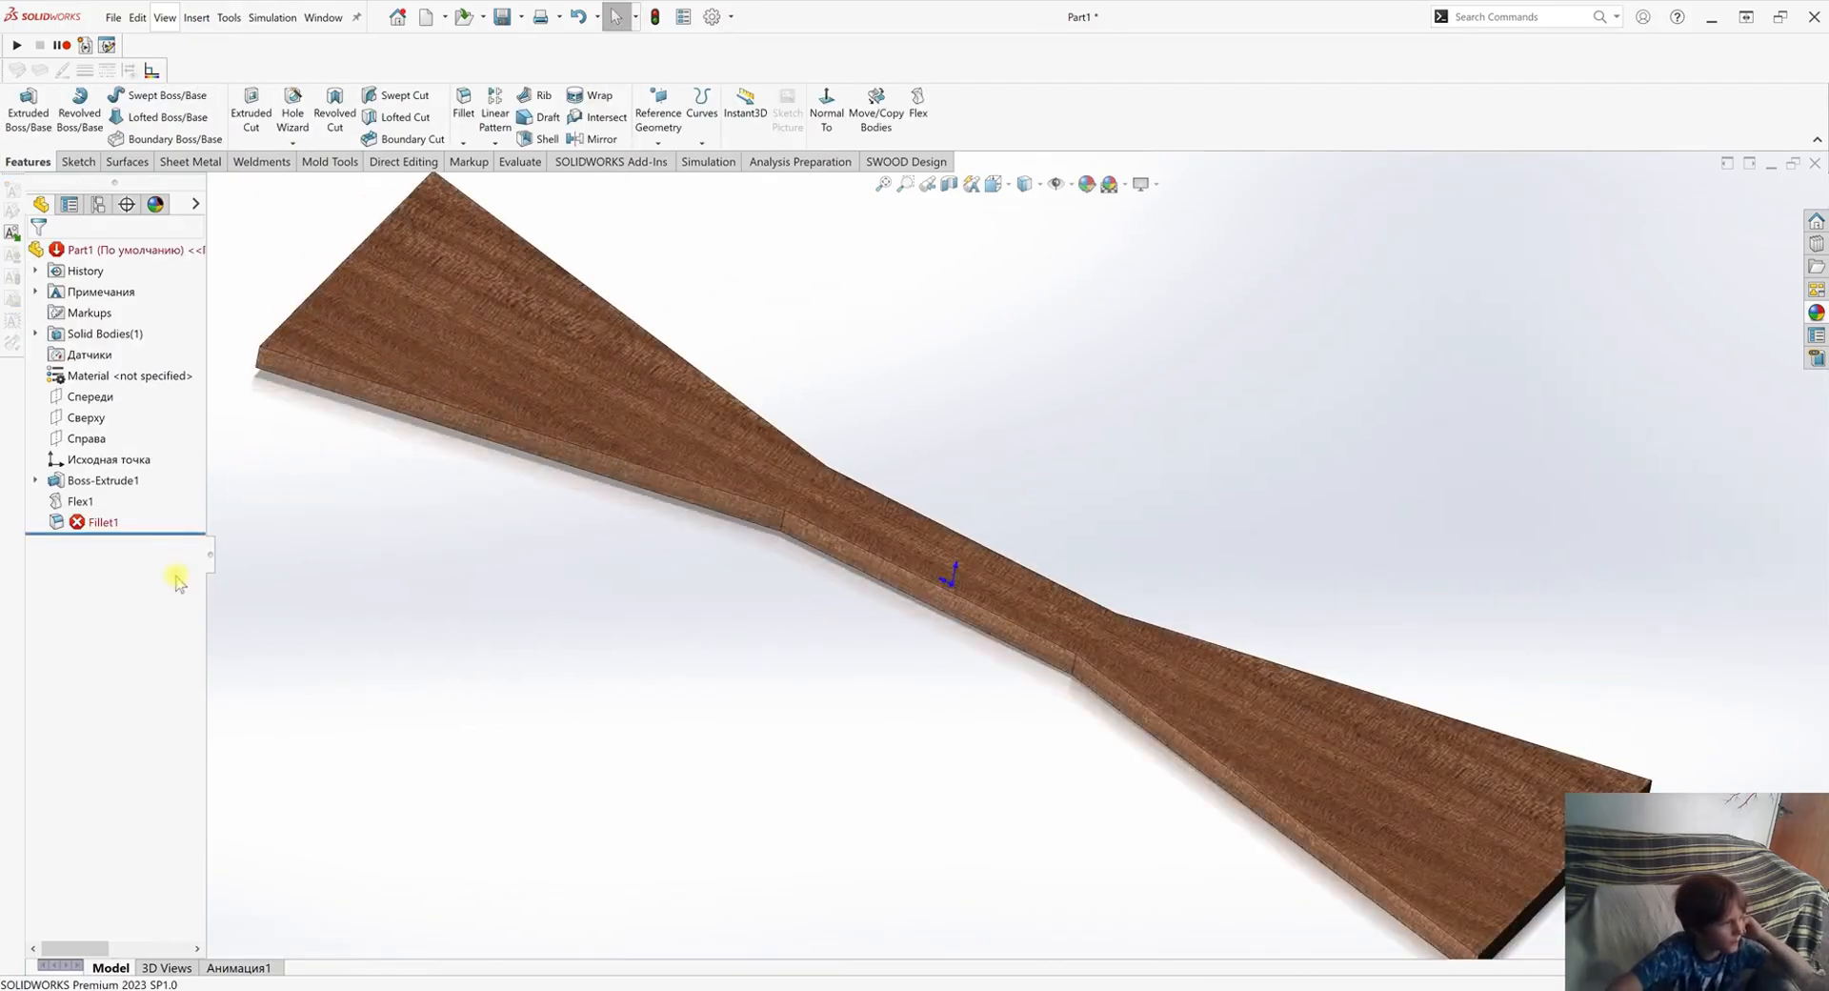
pyautogui.click(88, 526)
pyautogui.click(100, 494)
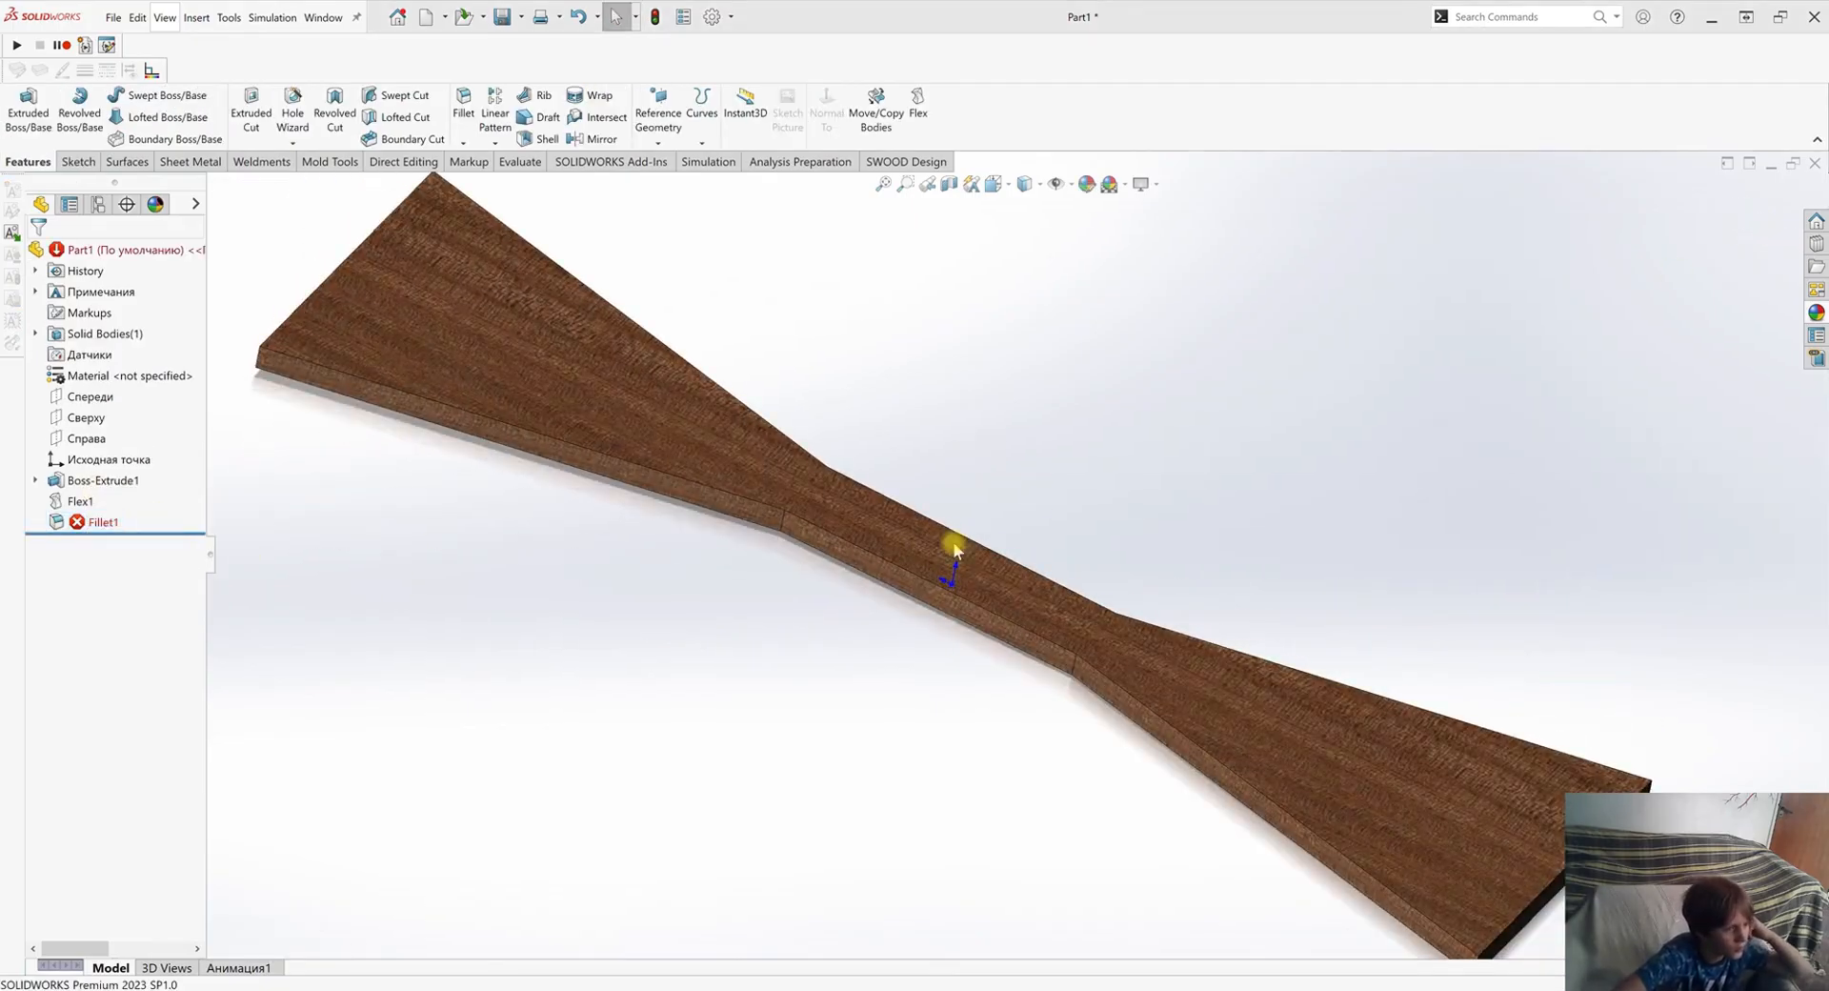
pyautogui.scroll(4, 1142, 778)
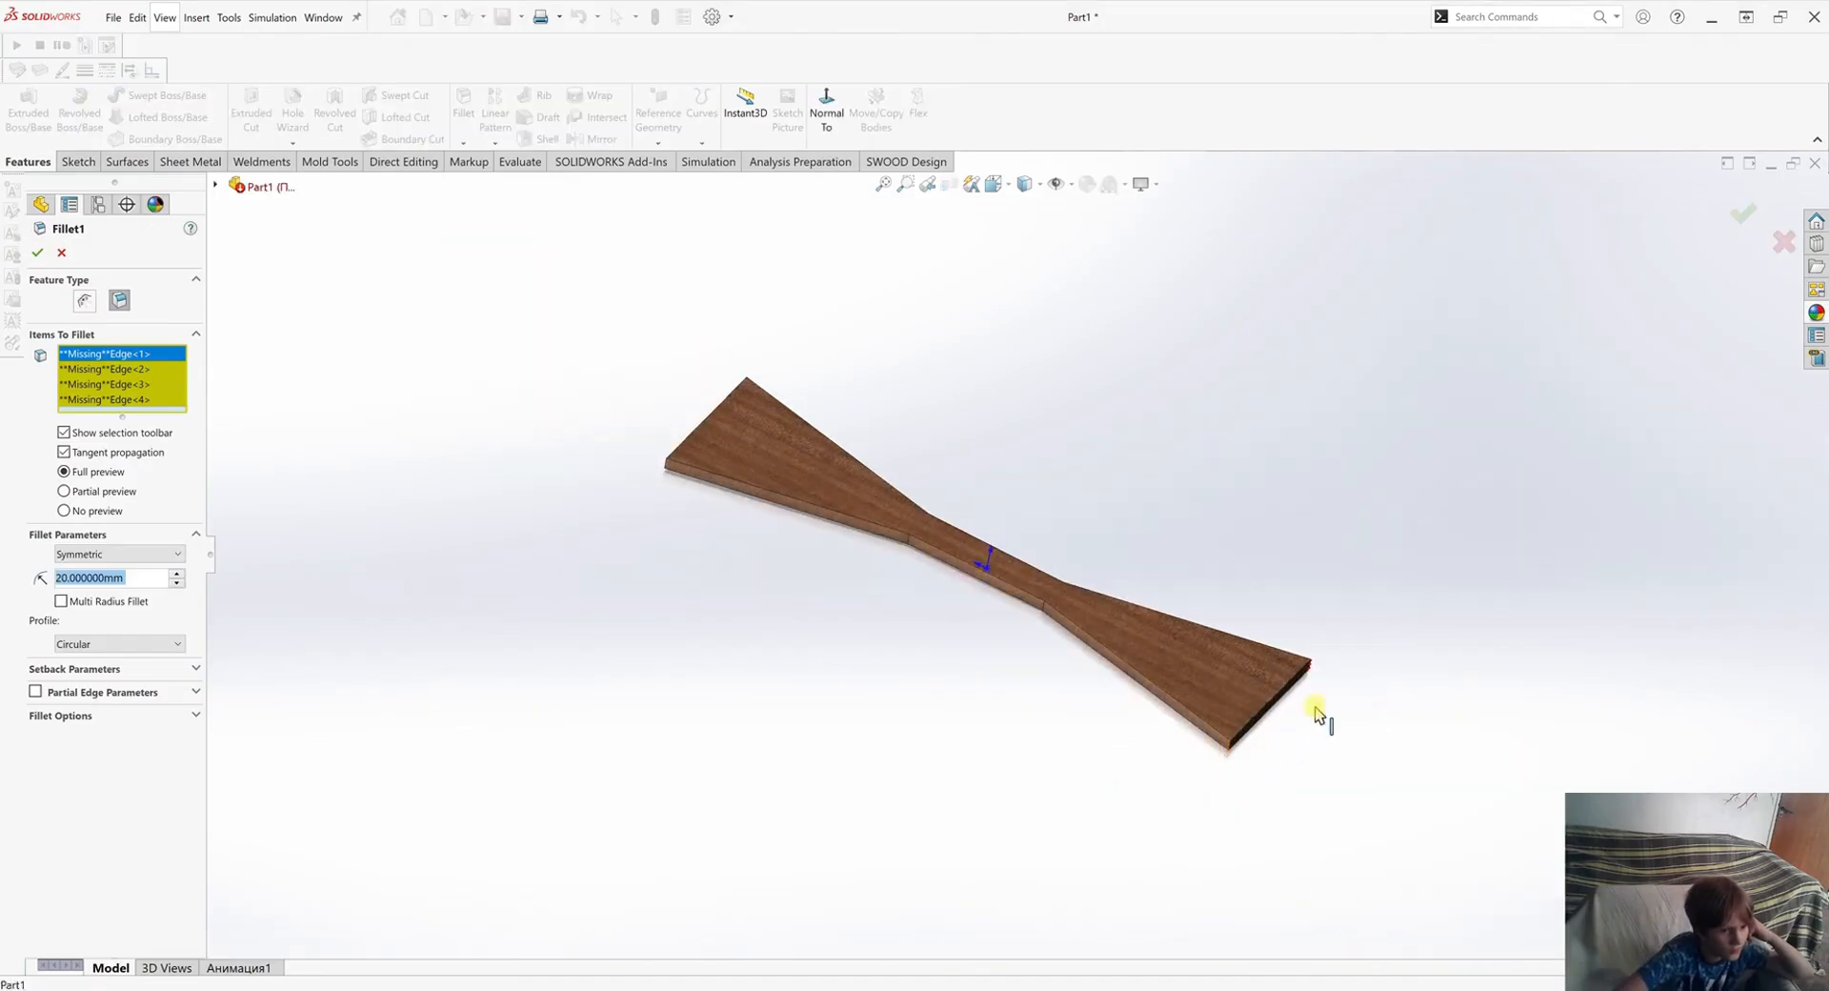
pyautogui.click(1287, 732)
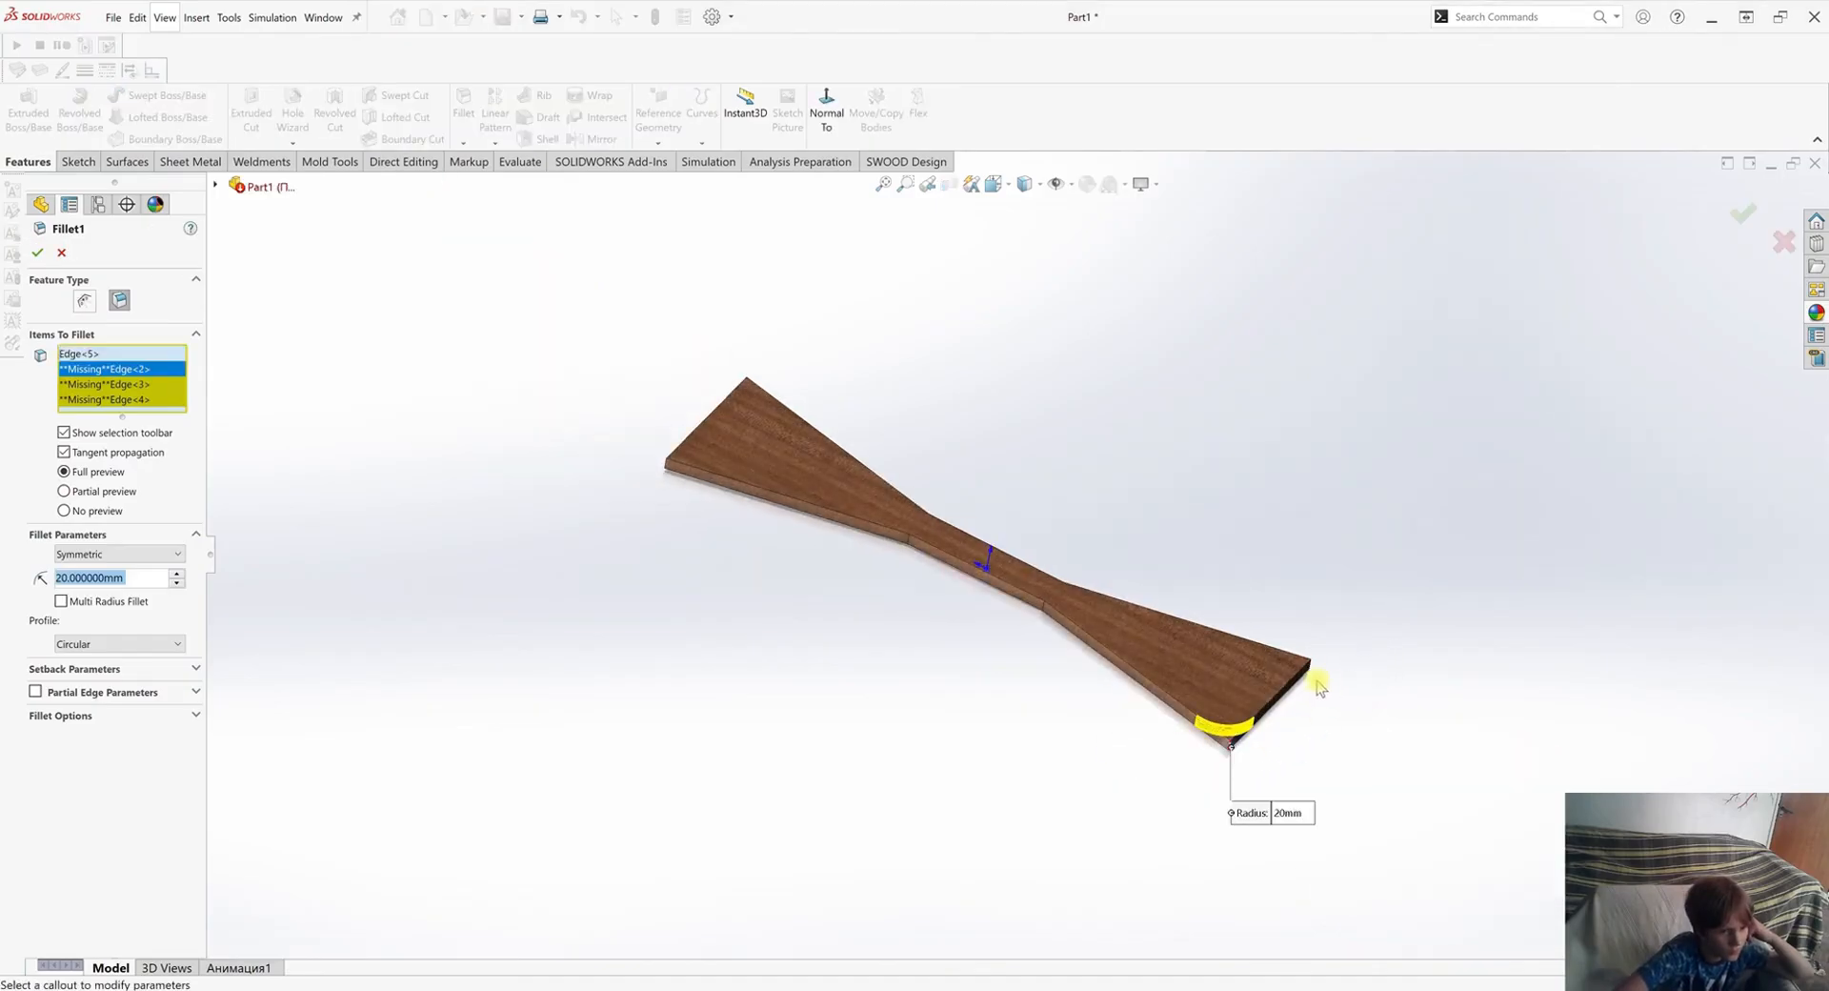
pyautogui.click(667, 466)
pyautogui.moveTo(748, 393); pyautogui.dragTo(910, 586, button='middle')
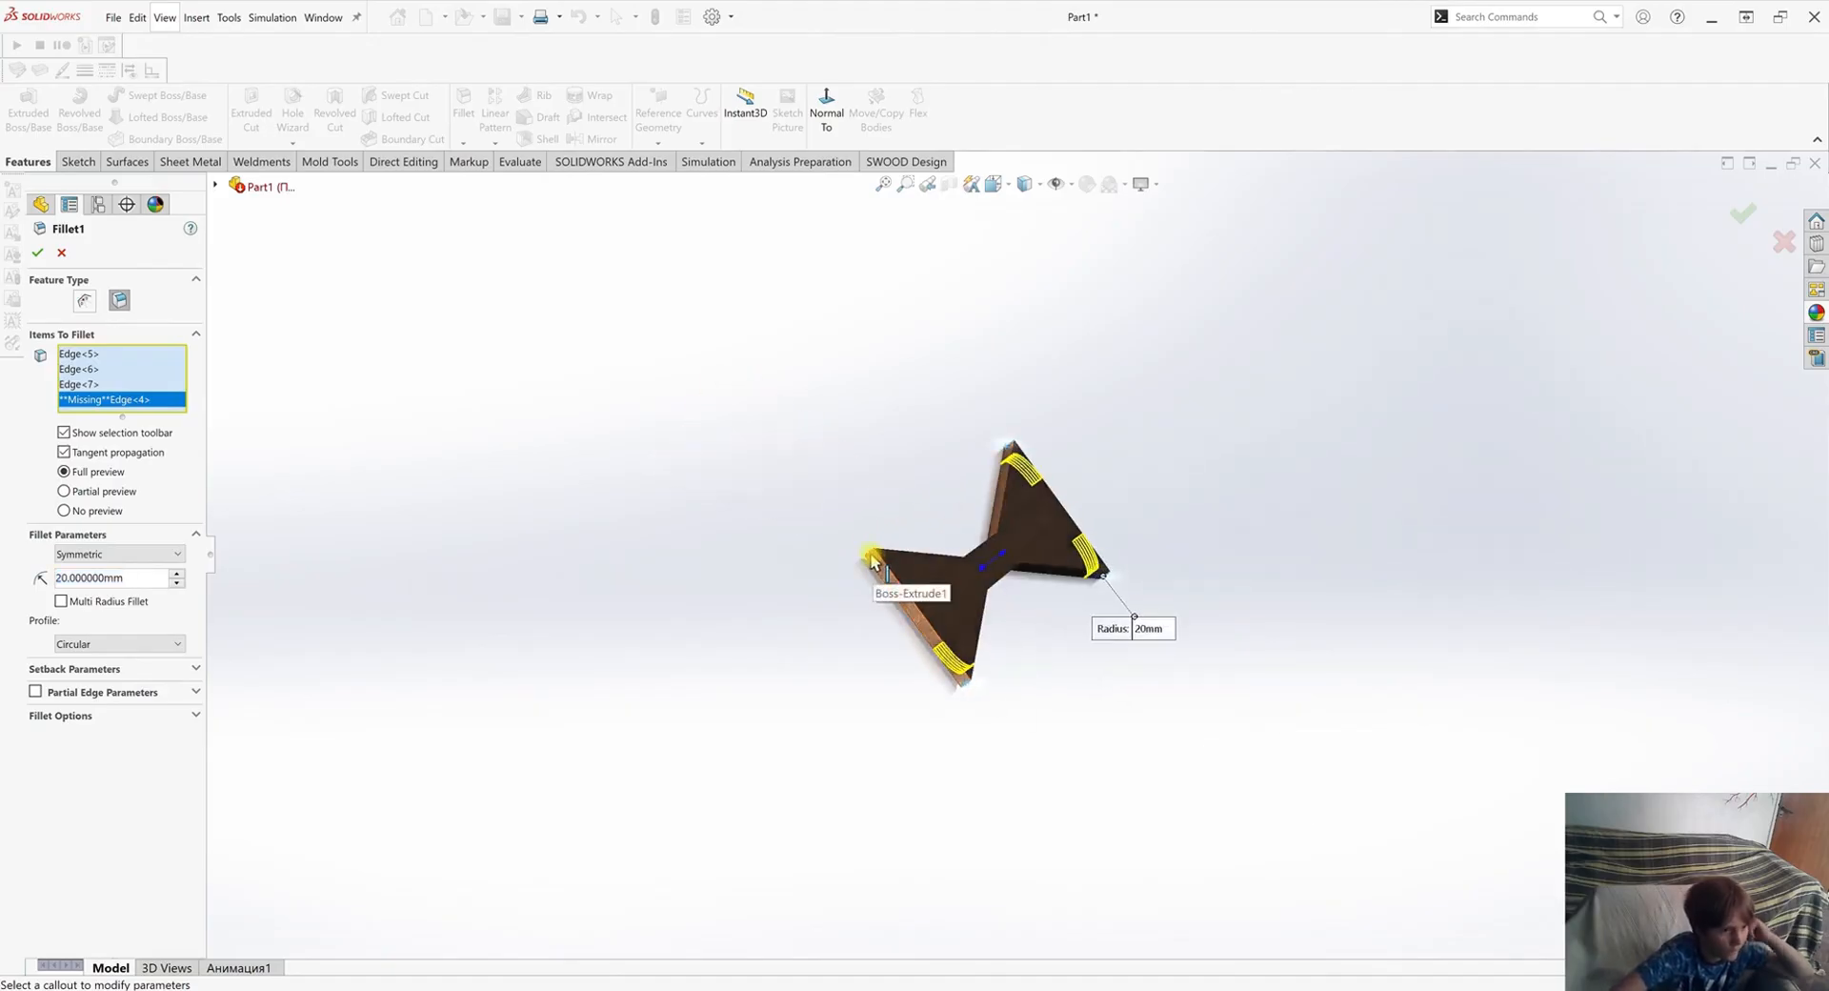
pyautogui.press('Return')
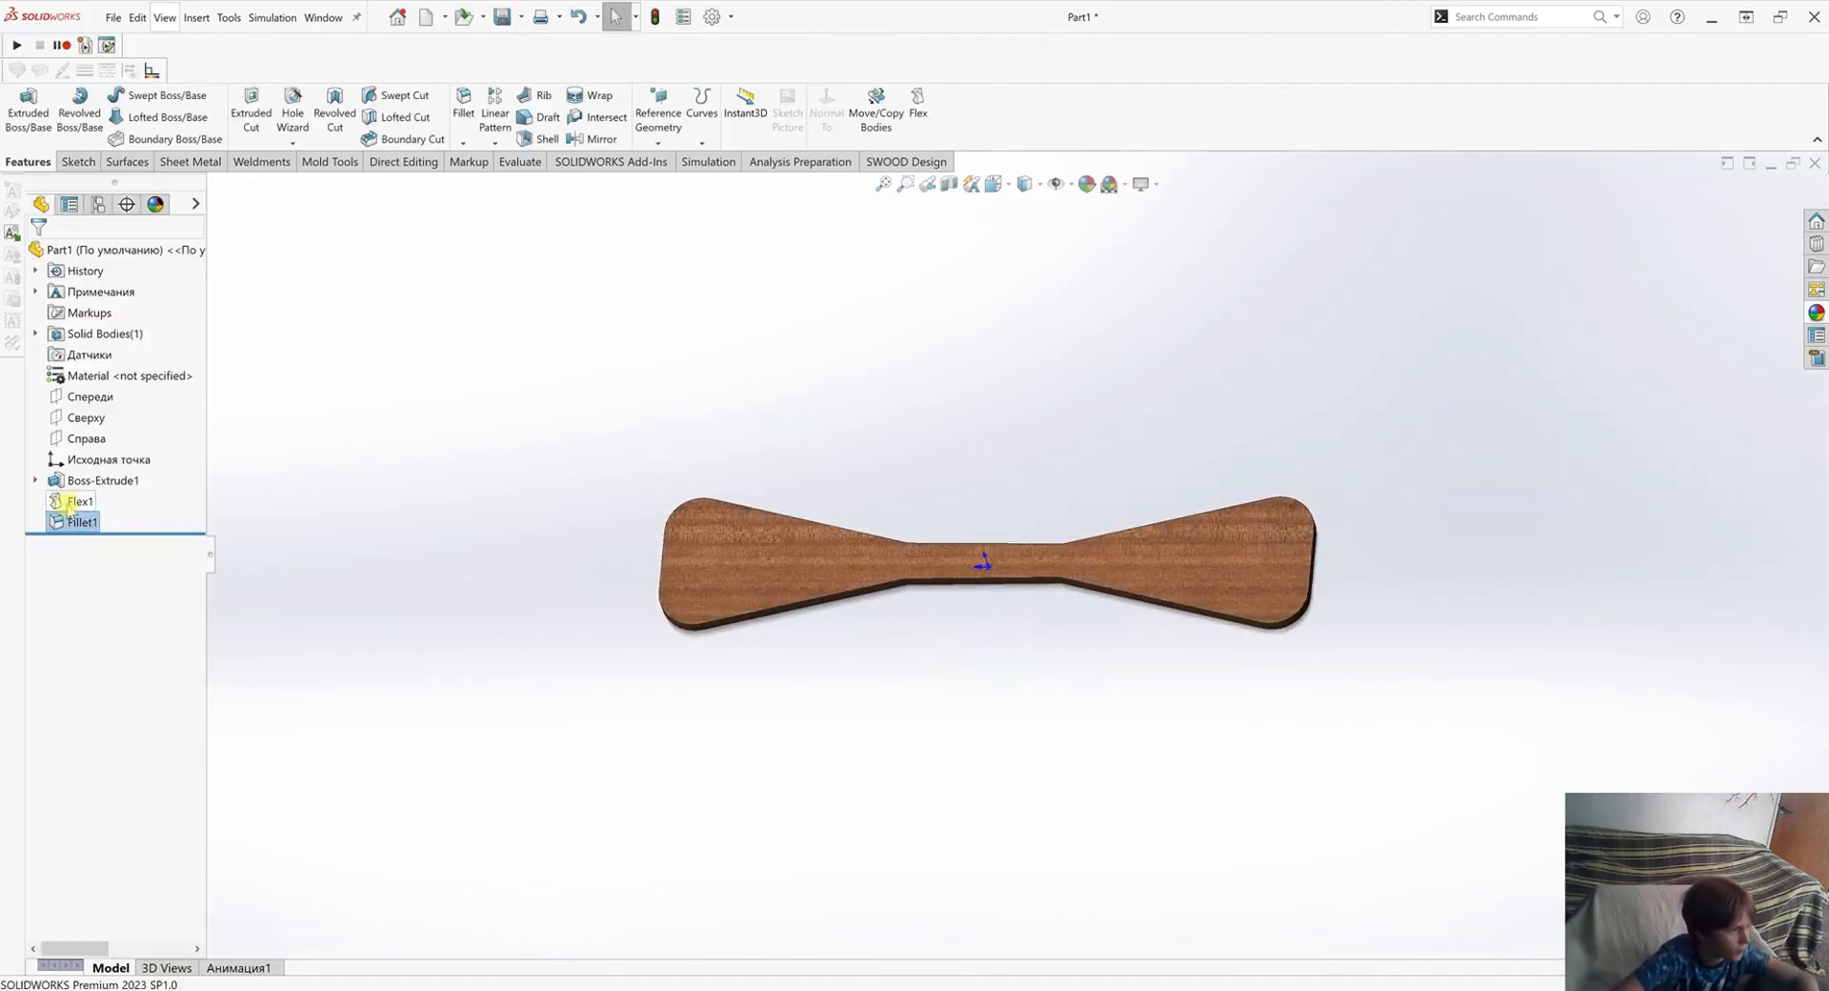
pyautogui.moveTo(73, 522); pyautogui.dragTo(77, 497)
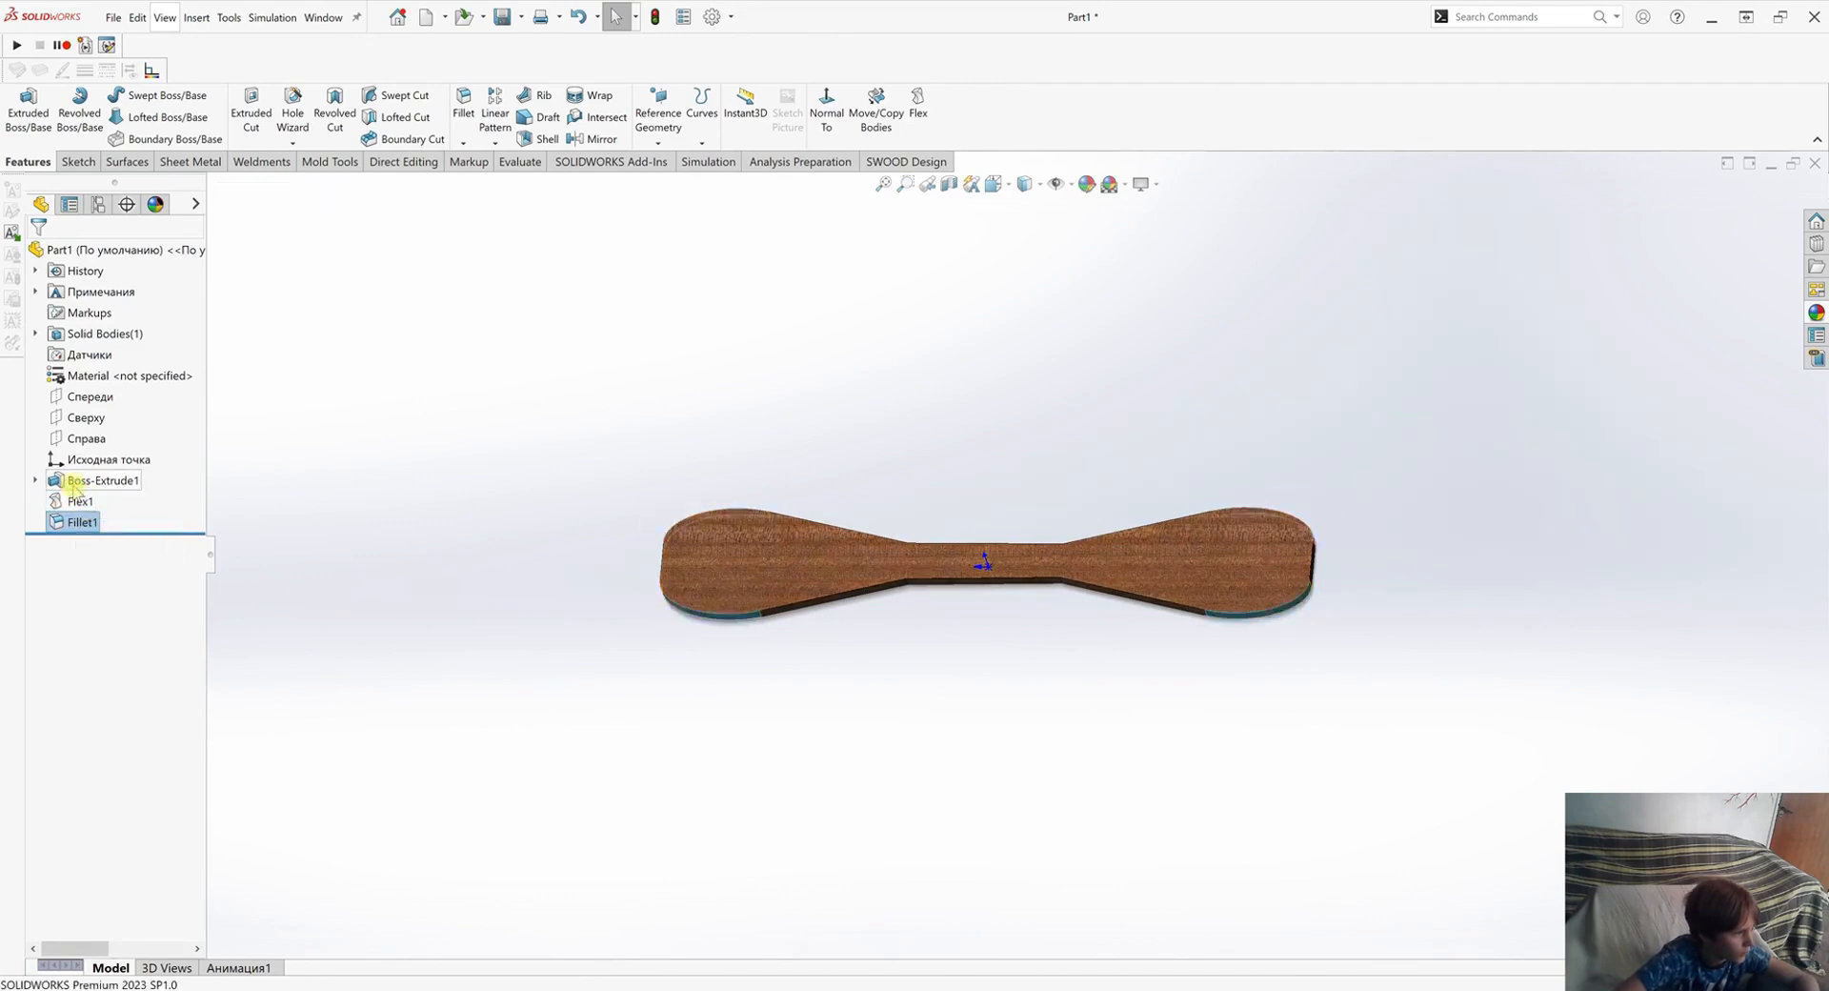
# Open the Flex feature for editing.
pyautogui.click(79, 522)
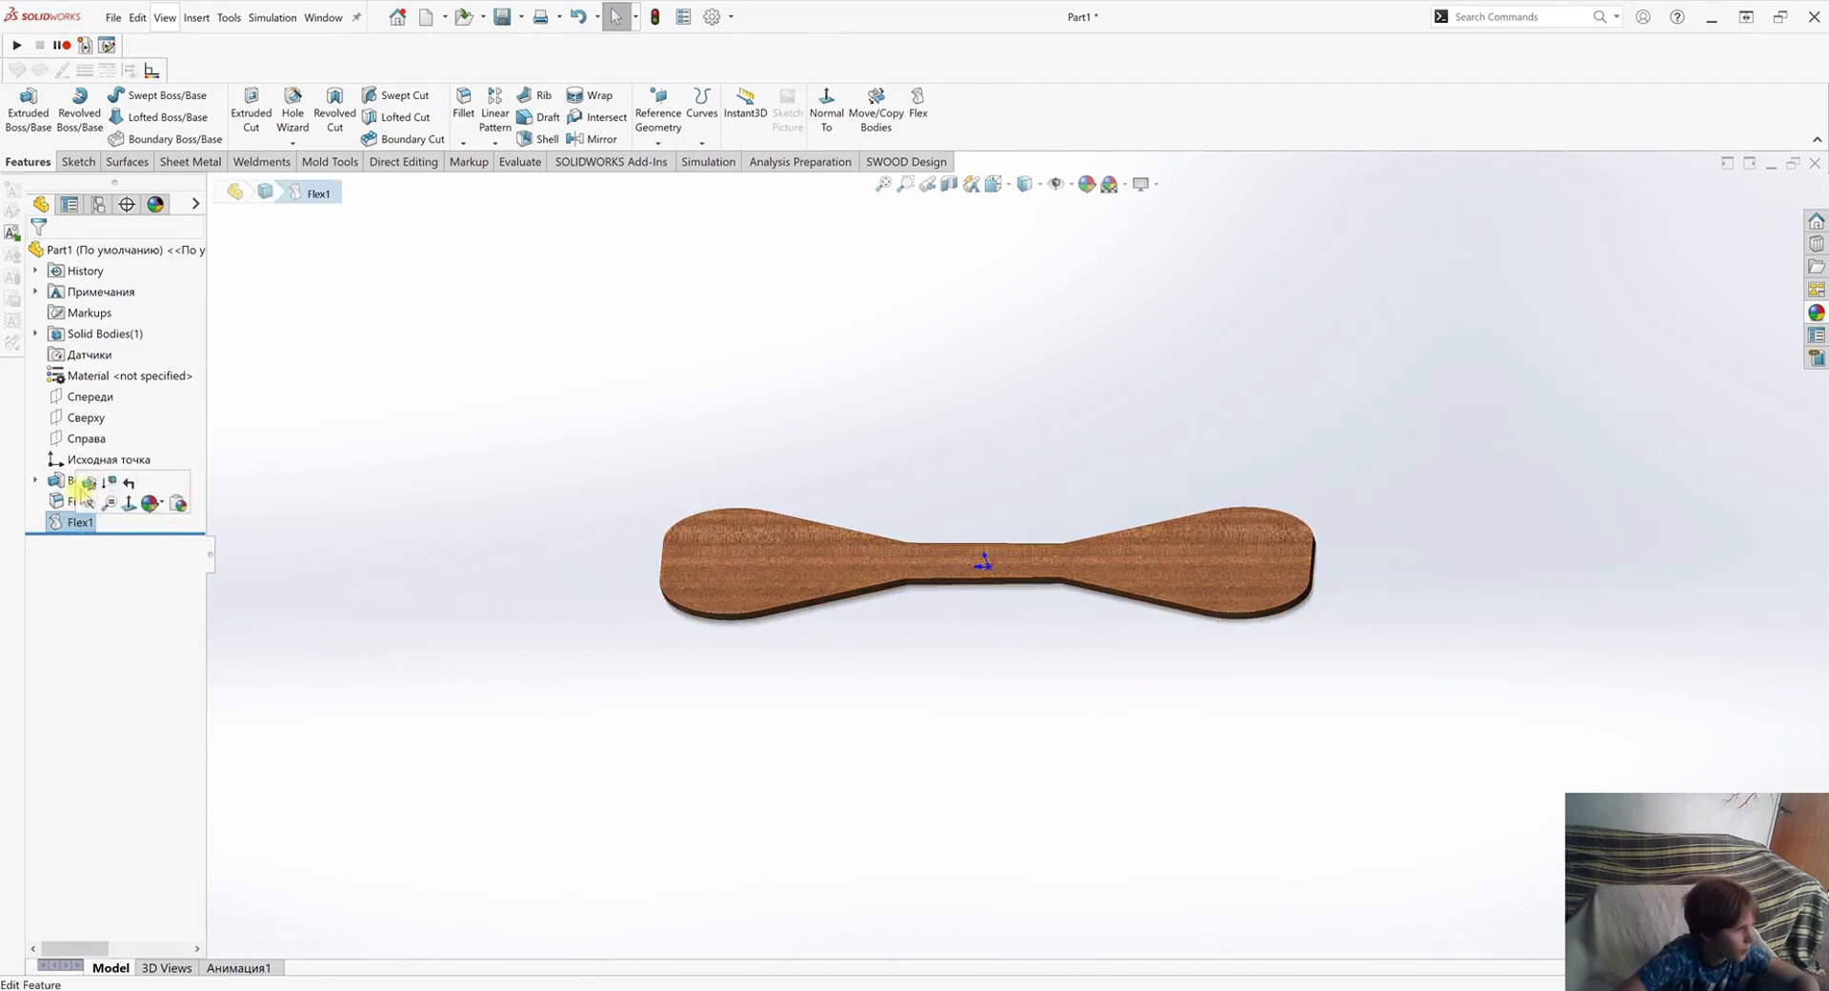
pyautogui.click(86, 483)
pyautogui.moveTo(1092, 732); pyautogui.dragTo(1115, 727, button='middle')
# Try Bending mode on the filleted bow-tie plate and set the bend angle to 0 degrees.
pyautogui.click(84, 339)
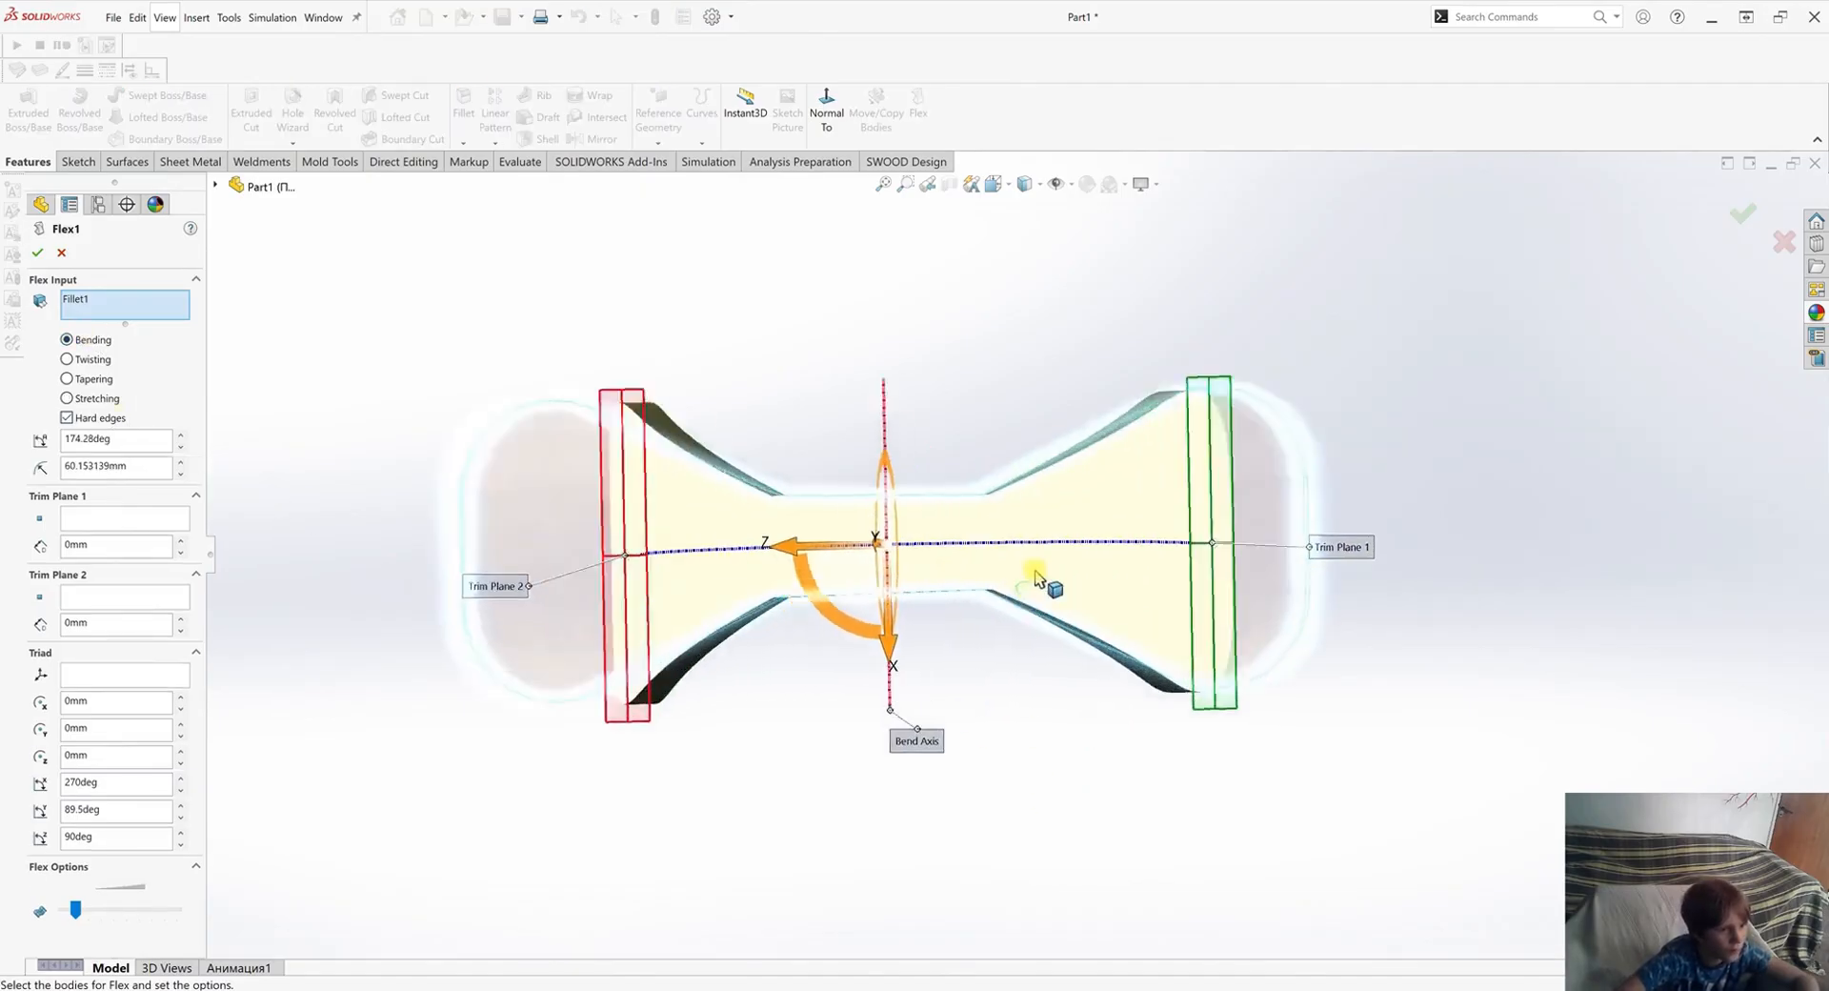
pyautogui.moveTo(972, 243); pyautogui.dragTo(994, 308, button='middle')
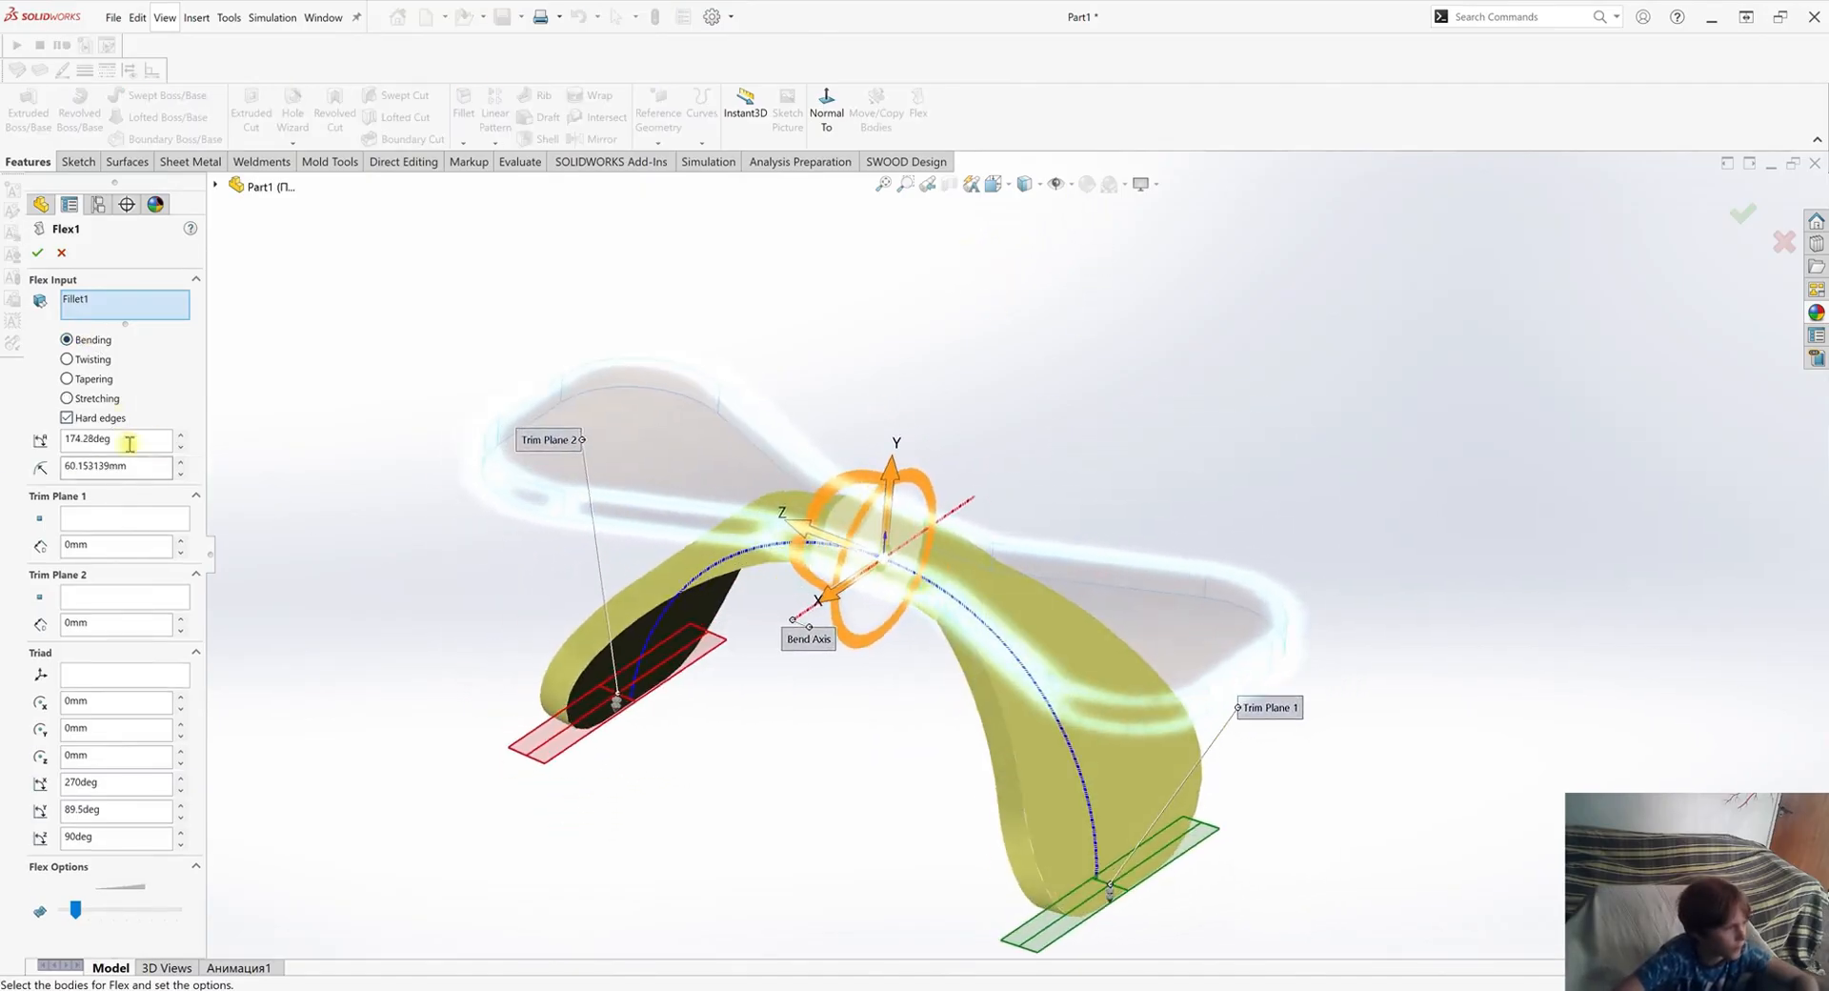
pyautogui.click(180, 447)
pyautogui.click(180, 447)
pyautogui.click(180, 447)
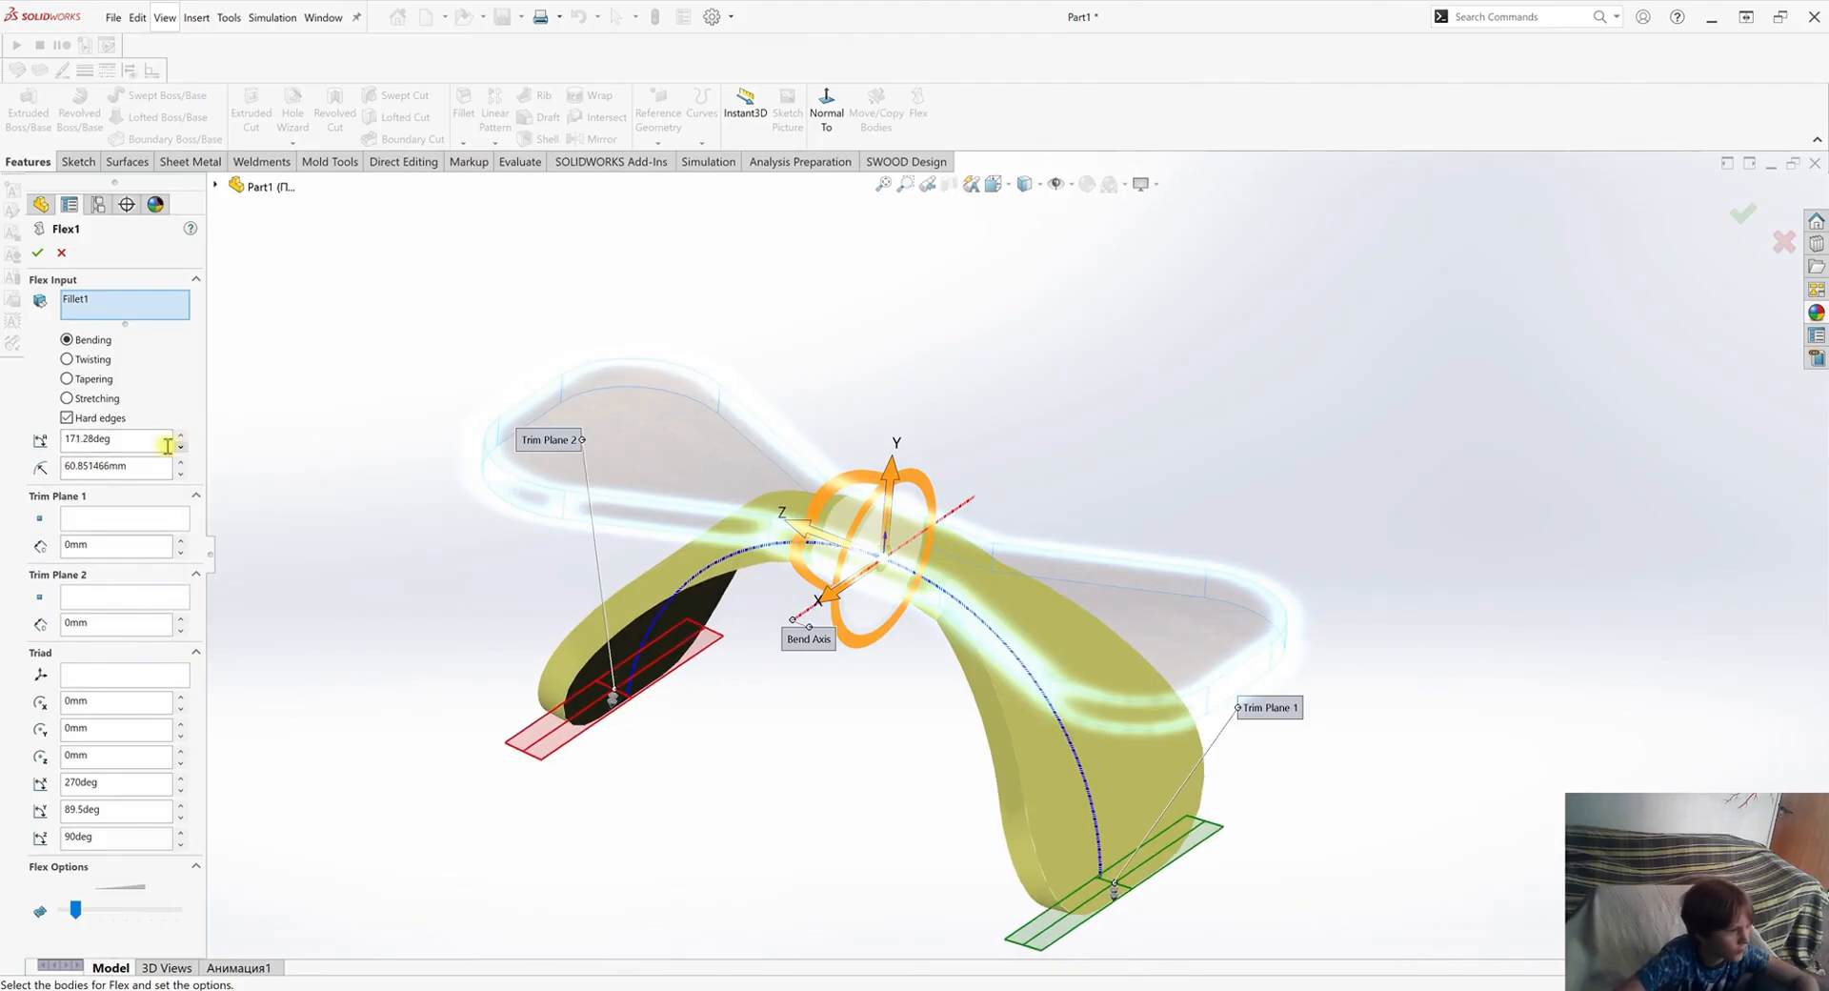
pyautogui.write('0')
pyautogui.press('Return')
pyautogui.moveTo(1191, 678); pyautogui.dragTo(1197, 805, button='middle')
pyautogui.scroll(2, 1196, 805)
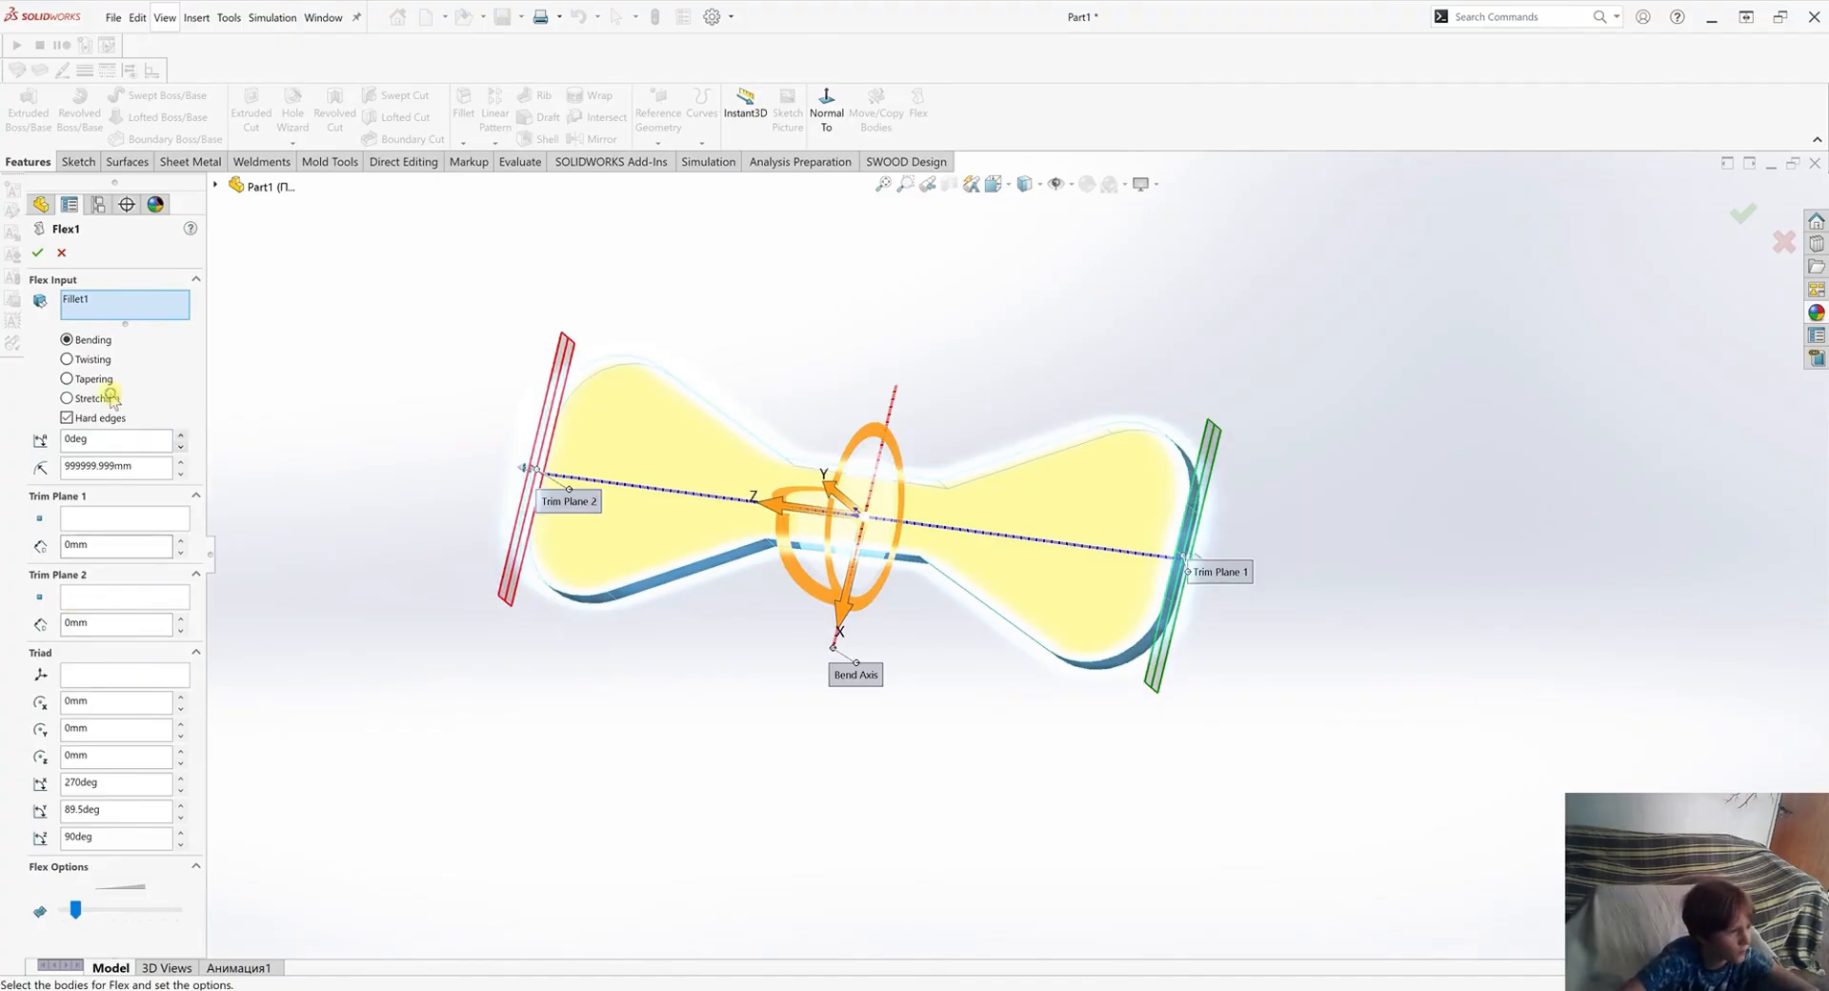
# Set the Flex feature to Stretching with a stretch distance of 210 mm and confirm it.
pyautogui.click(67, 398)
pyautogui.click(179, 436)
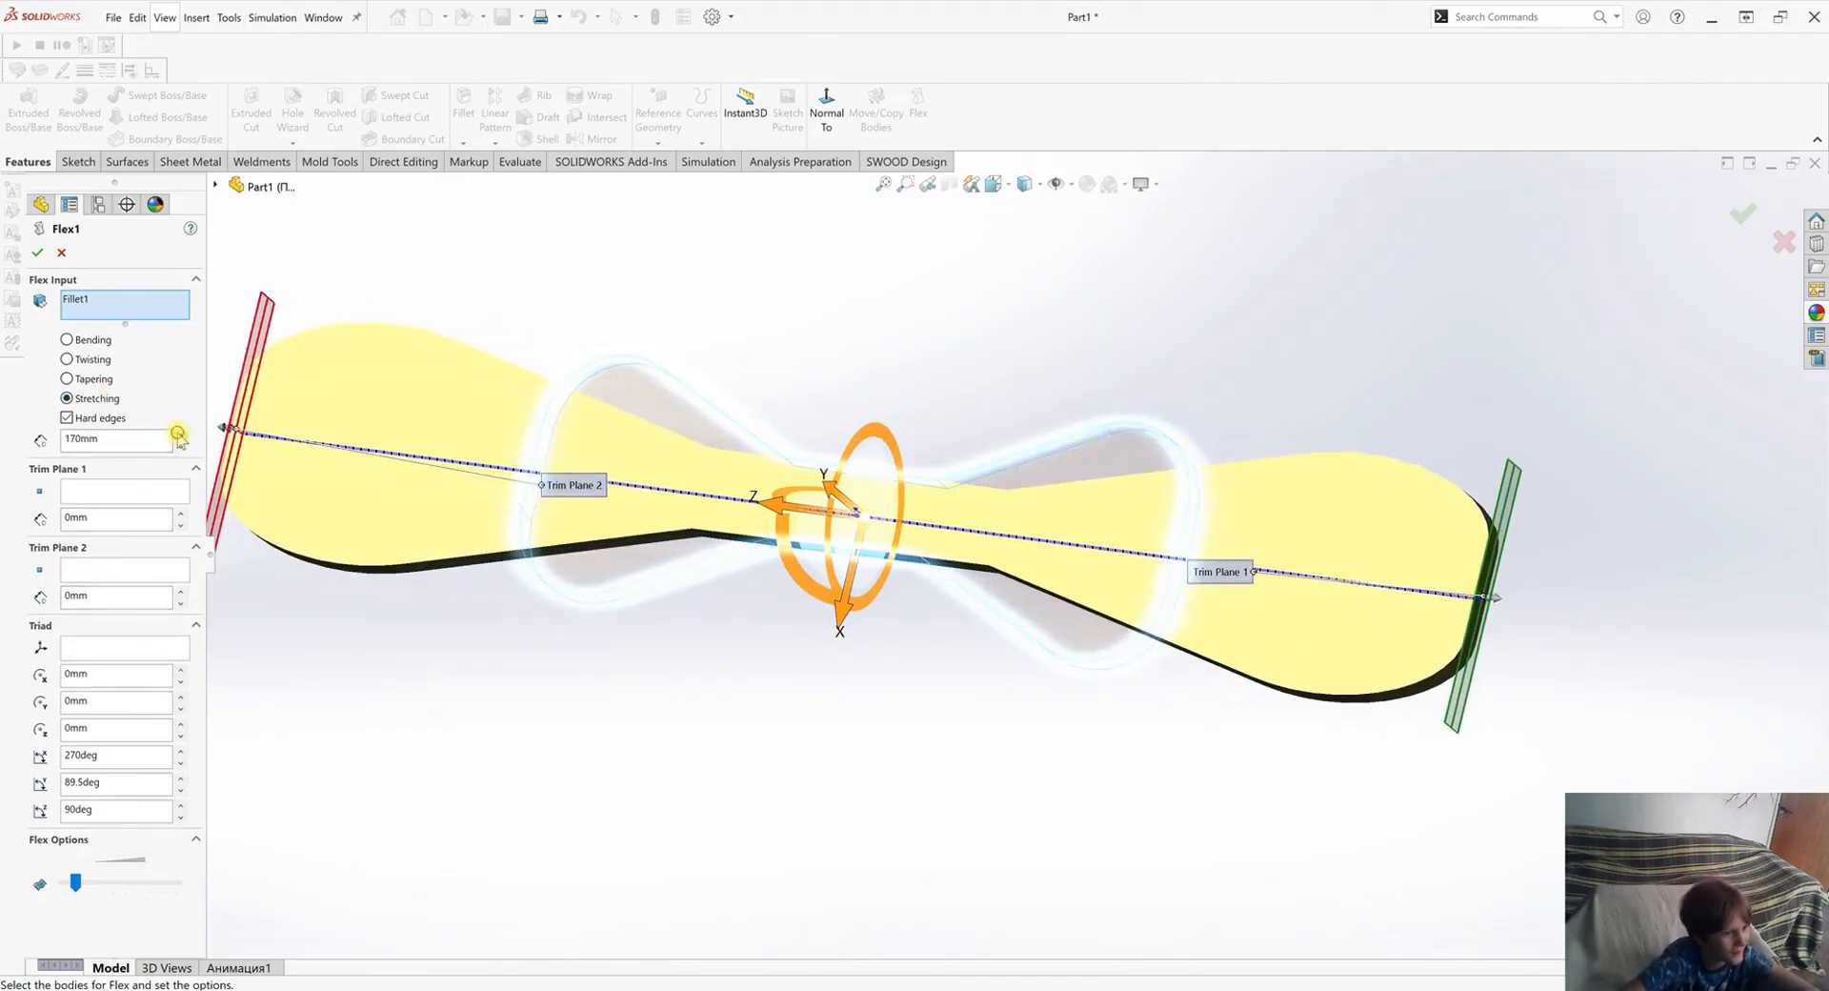
pyautogui.press('Return')
# Fillet the edges of the stretched part's two broad faces with a 1 mm radius.
pyautogui.moveTo(1095, 666); pyautogui.dragTo(1139, 686, button='middle')
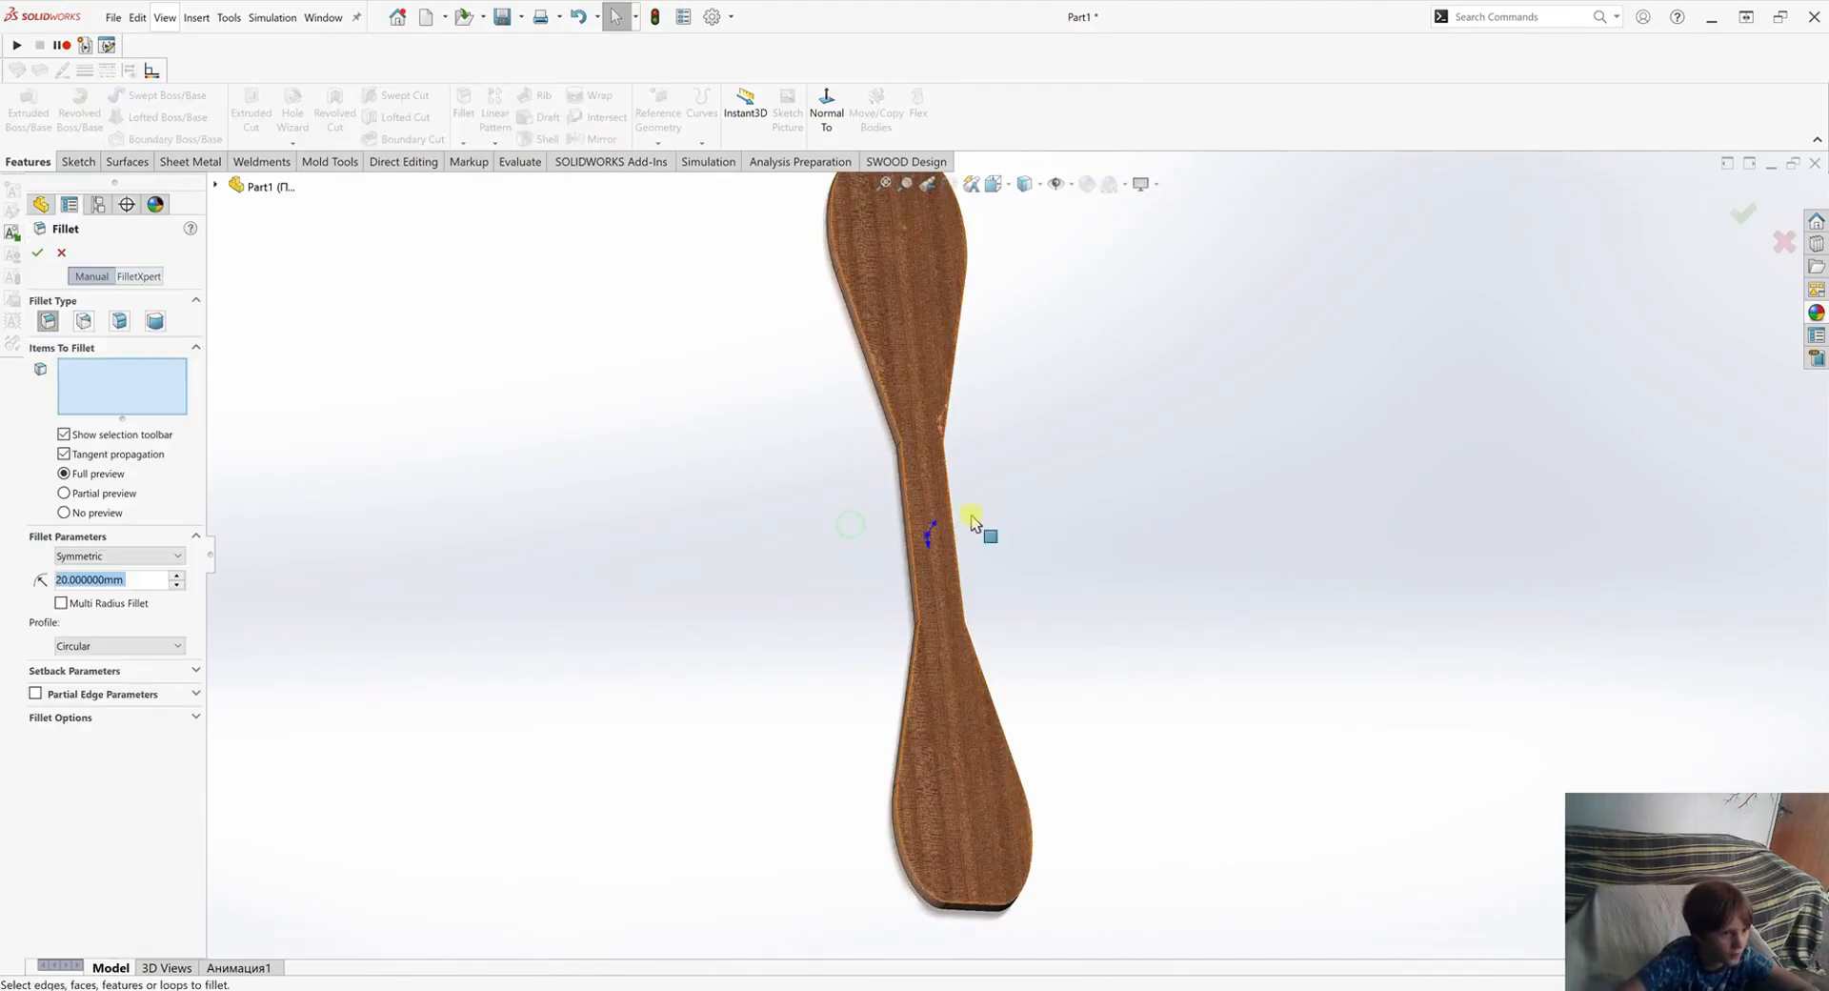
pyautogui.click(933, 505)
pyautogui.moveTo(934, 505); pyautogui.dragTo(1131, 408, button='middle')
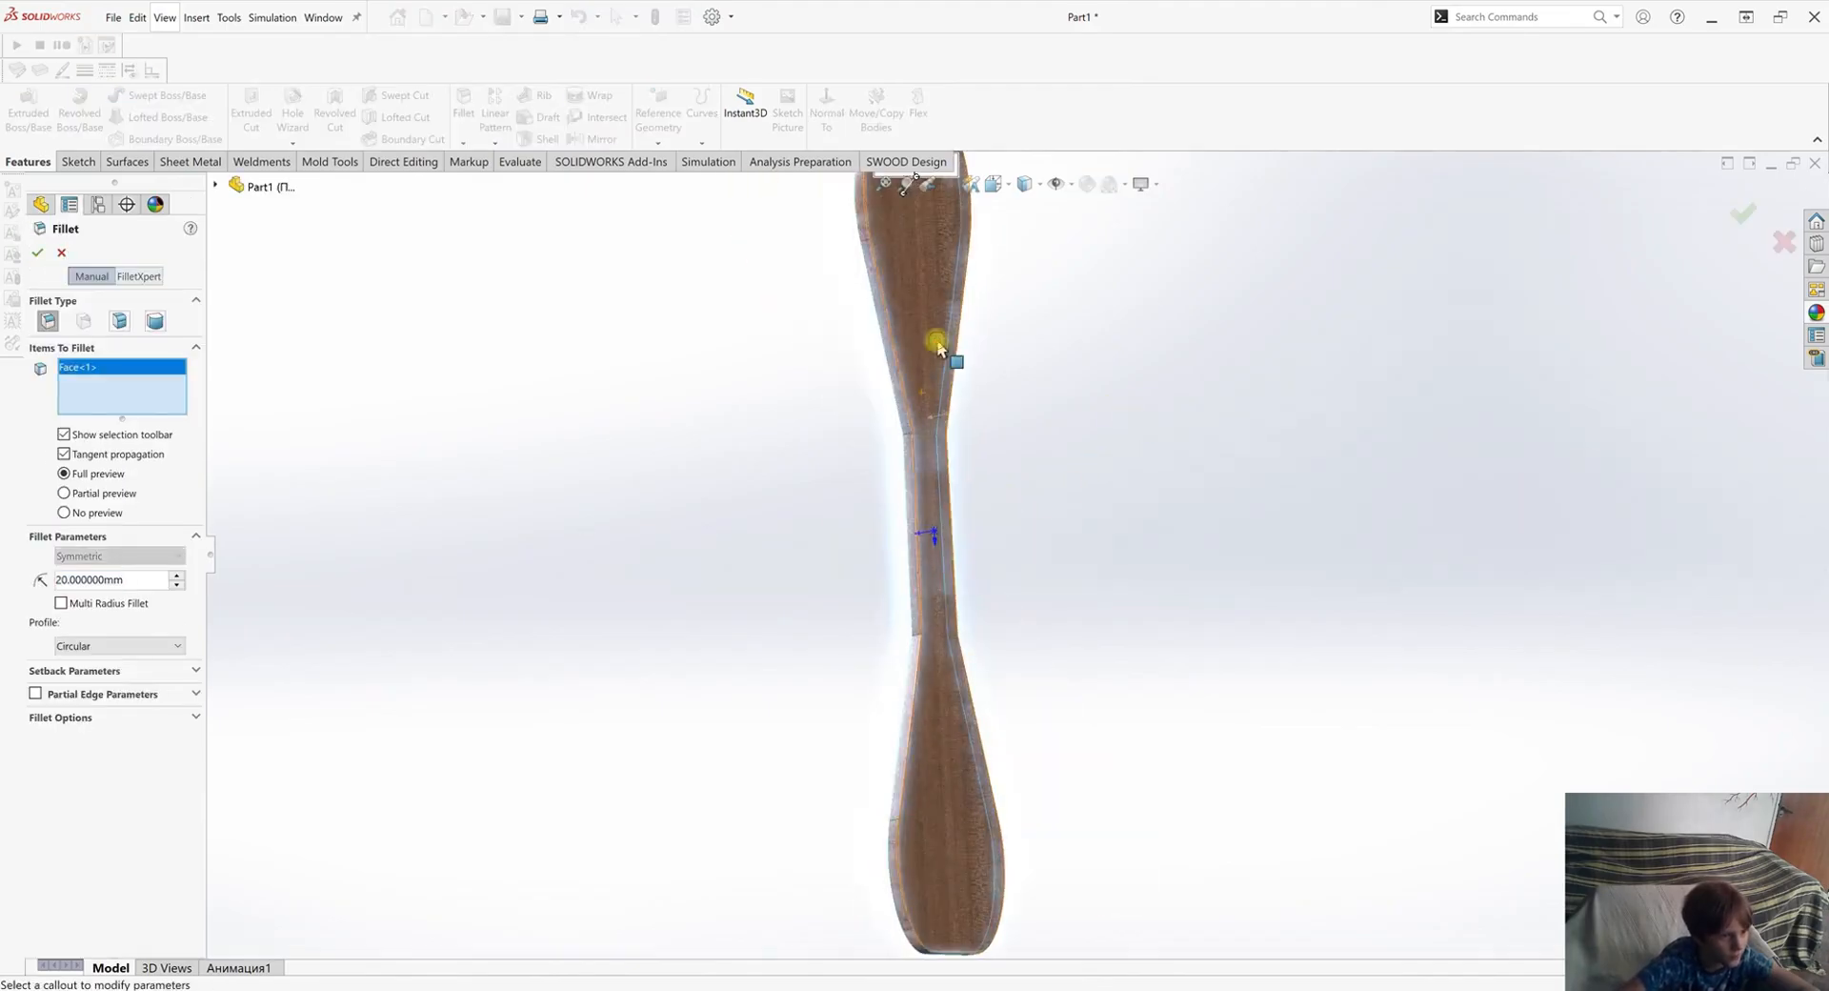
pyautogui.click(938, 349)
pyautogui.click(156, 571)
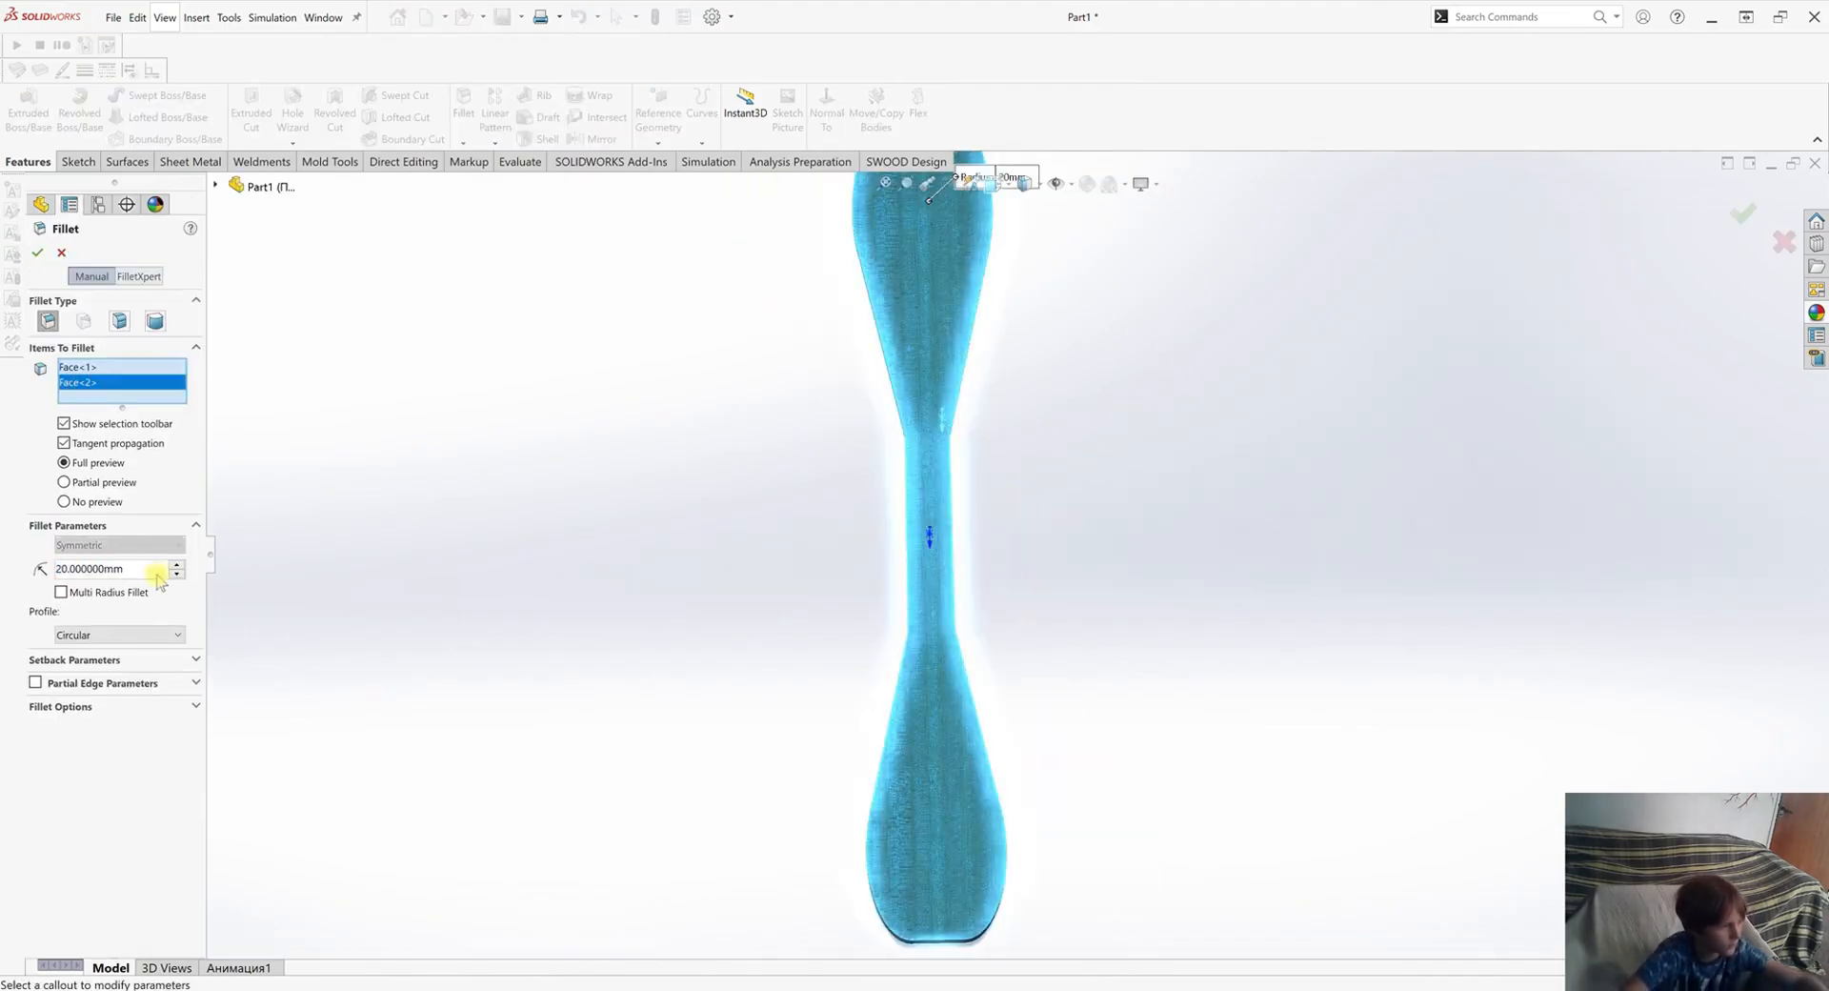
pyautogui.write('1')
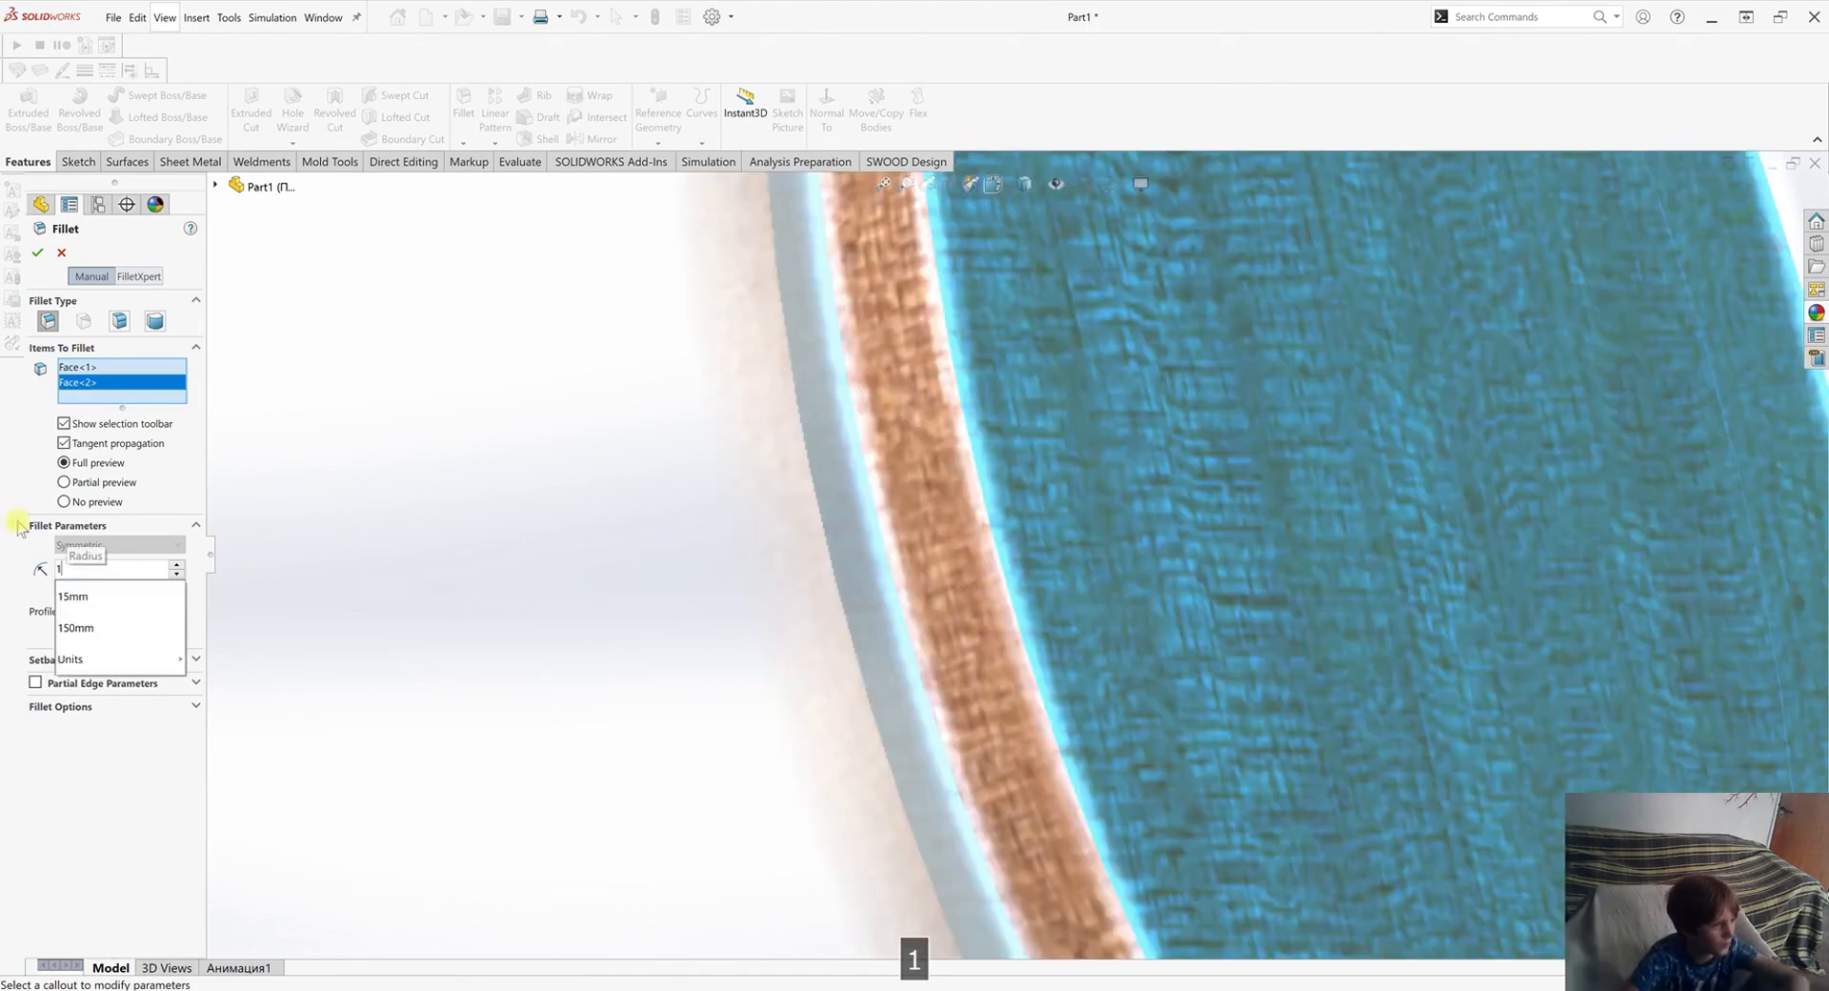
pyautogui.press('Return')
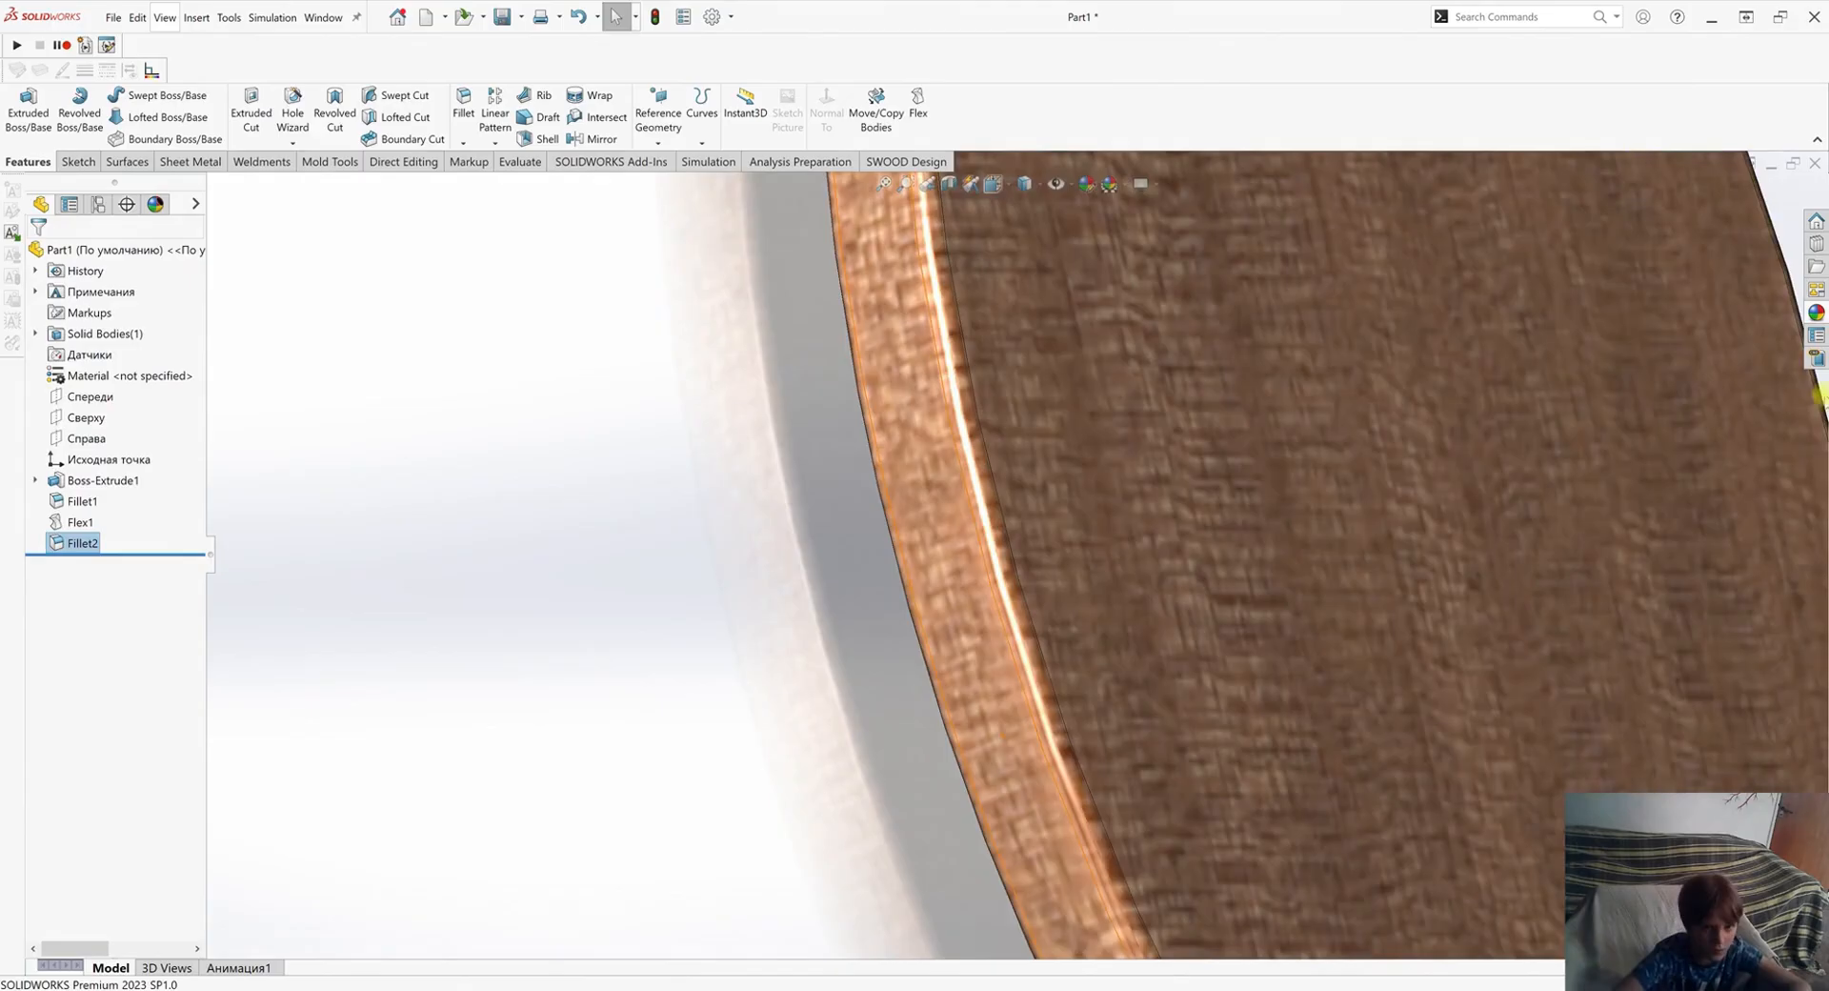
# Apply a light wood appearance to the whole body.
pyautogui.click(1817, 312)
pyautogui.moveTo(1631, 481); pyautogui.dragTo(1243, 512)
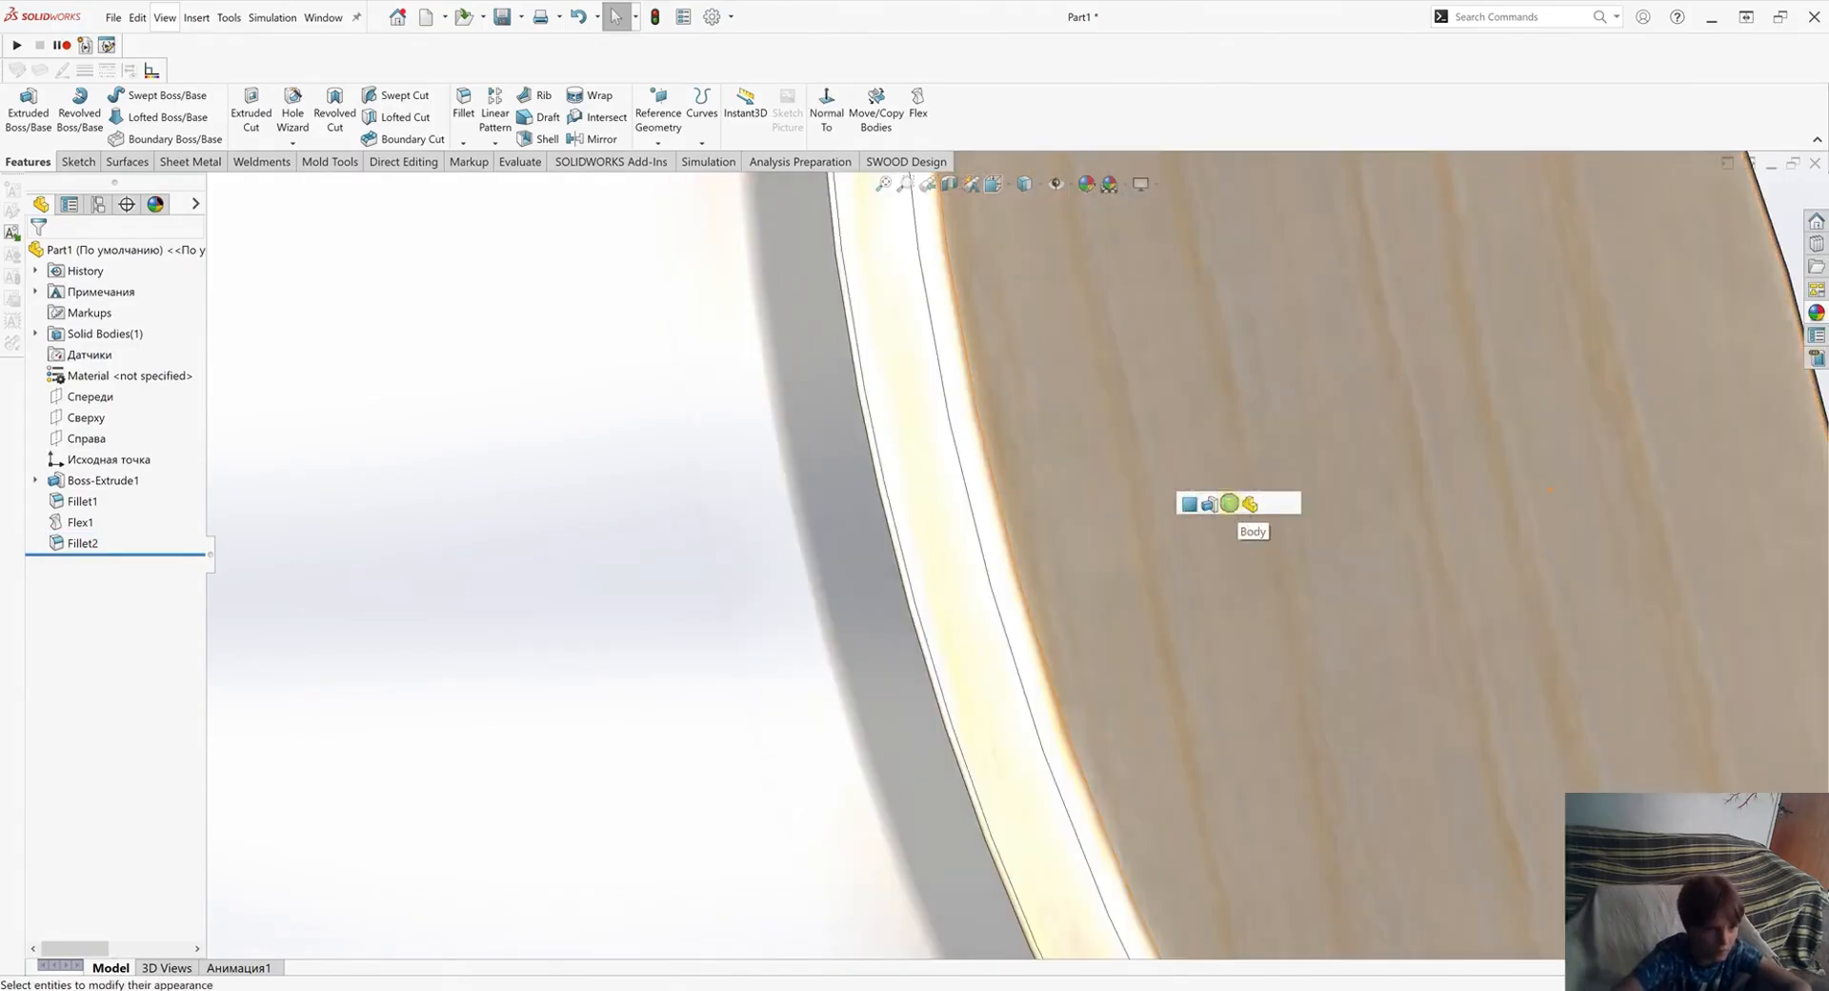
pyautogui.click(1230, 503)
pyautogui.scroll(9, 1082, 729)
pyautogui.rightClick(1063, 671)
pyautogui.click(738, 713)
pyautogui.scroll(4, 1001, 548)
pyautogui.moveTo(1005, 541); pyautogui.dragTo(850, 503, button='middle')
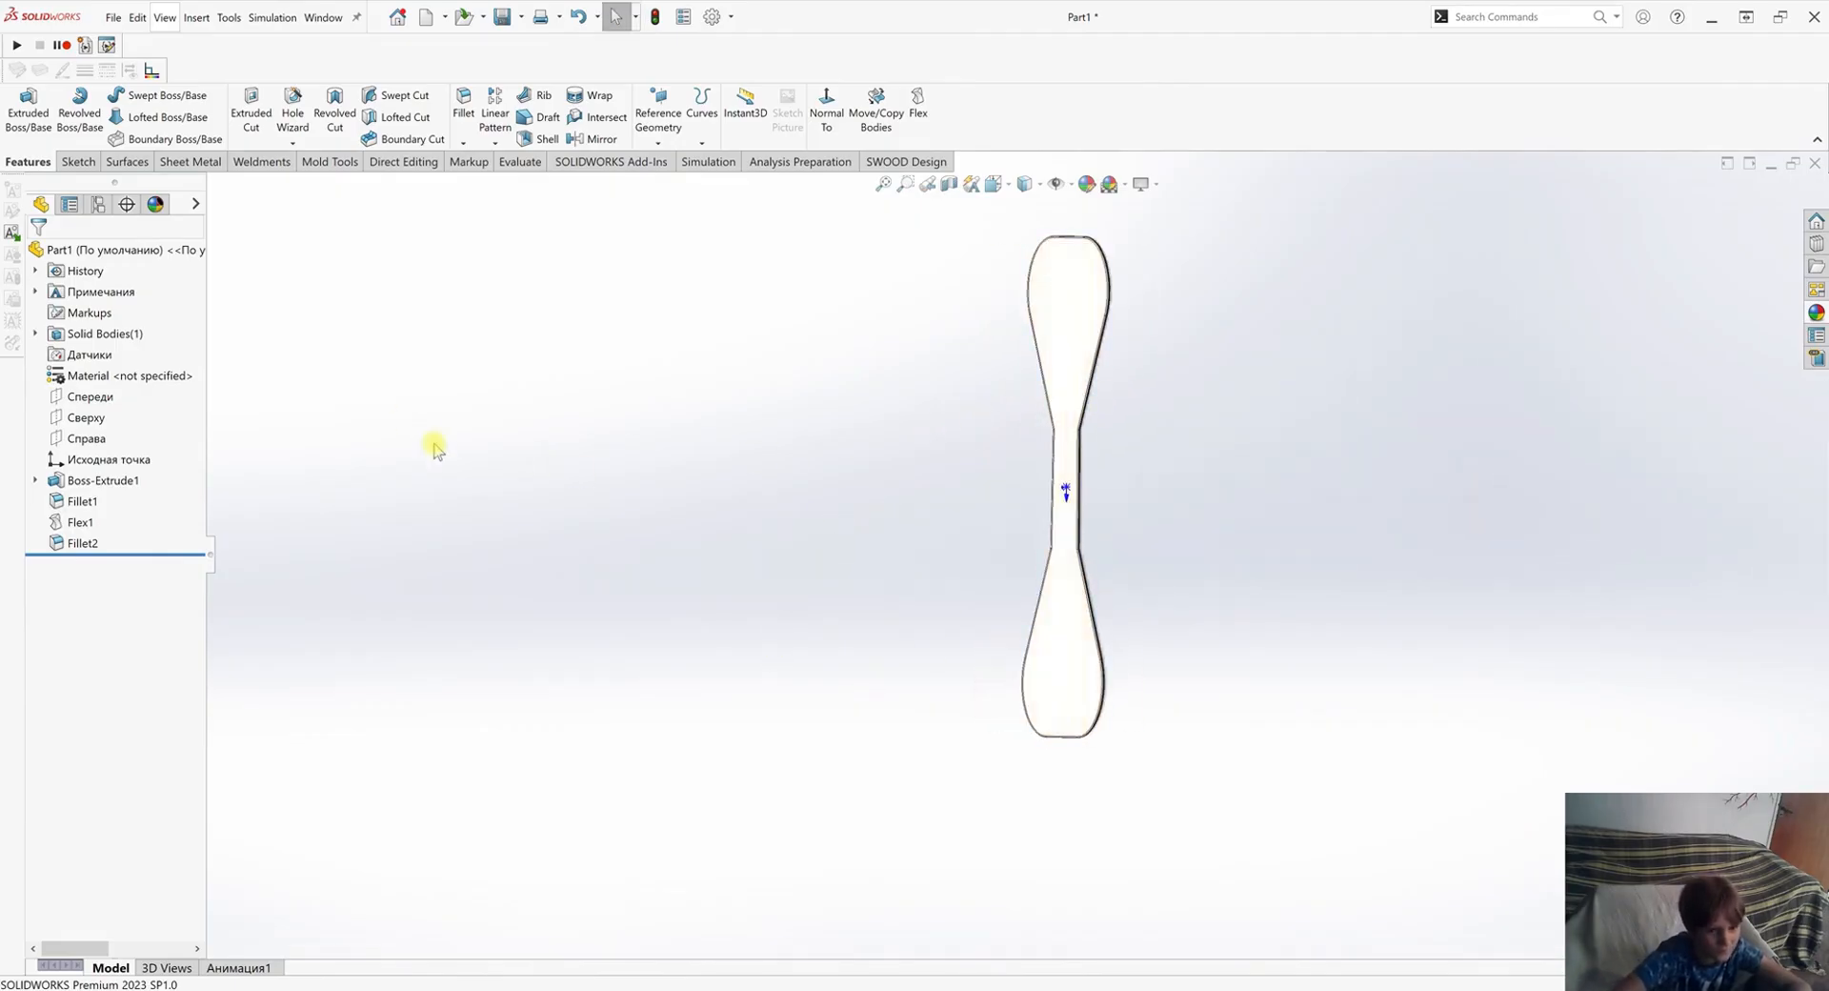
pyautogui.click(80, 522)
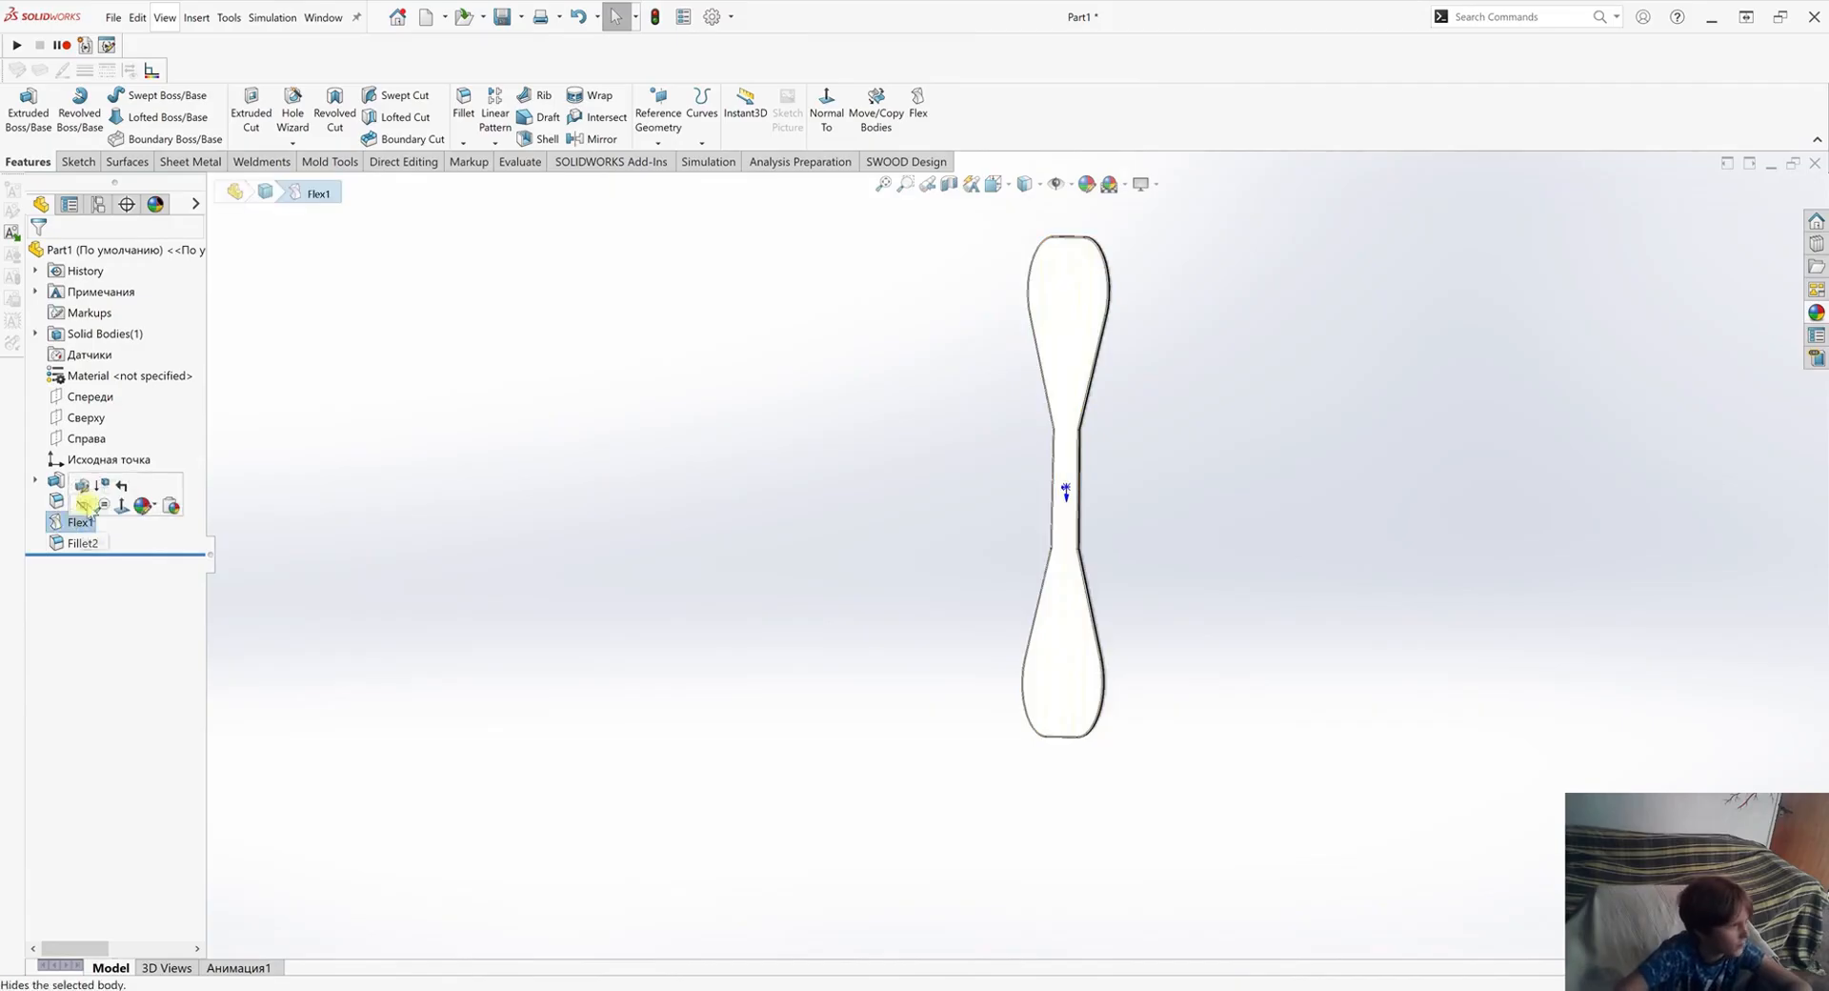
pyautogui.click(76, 489)
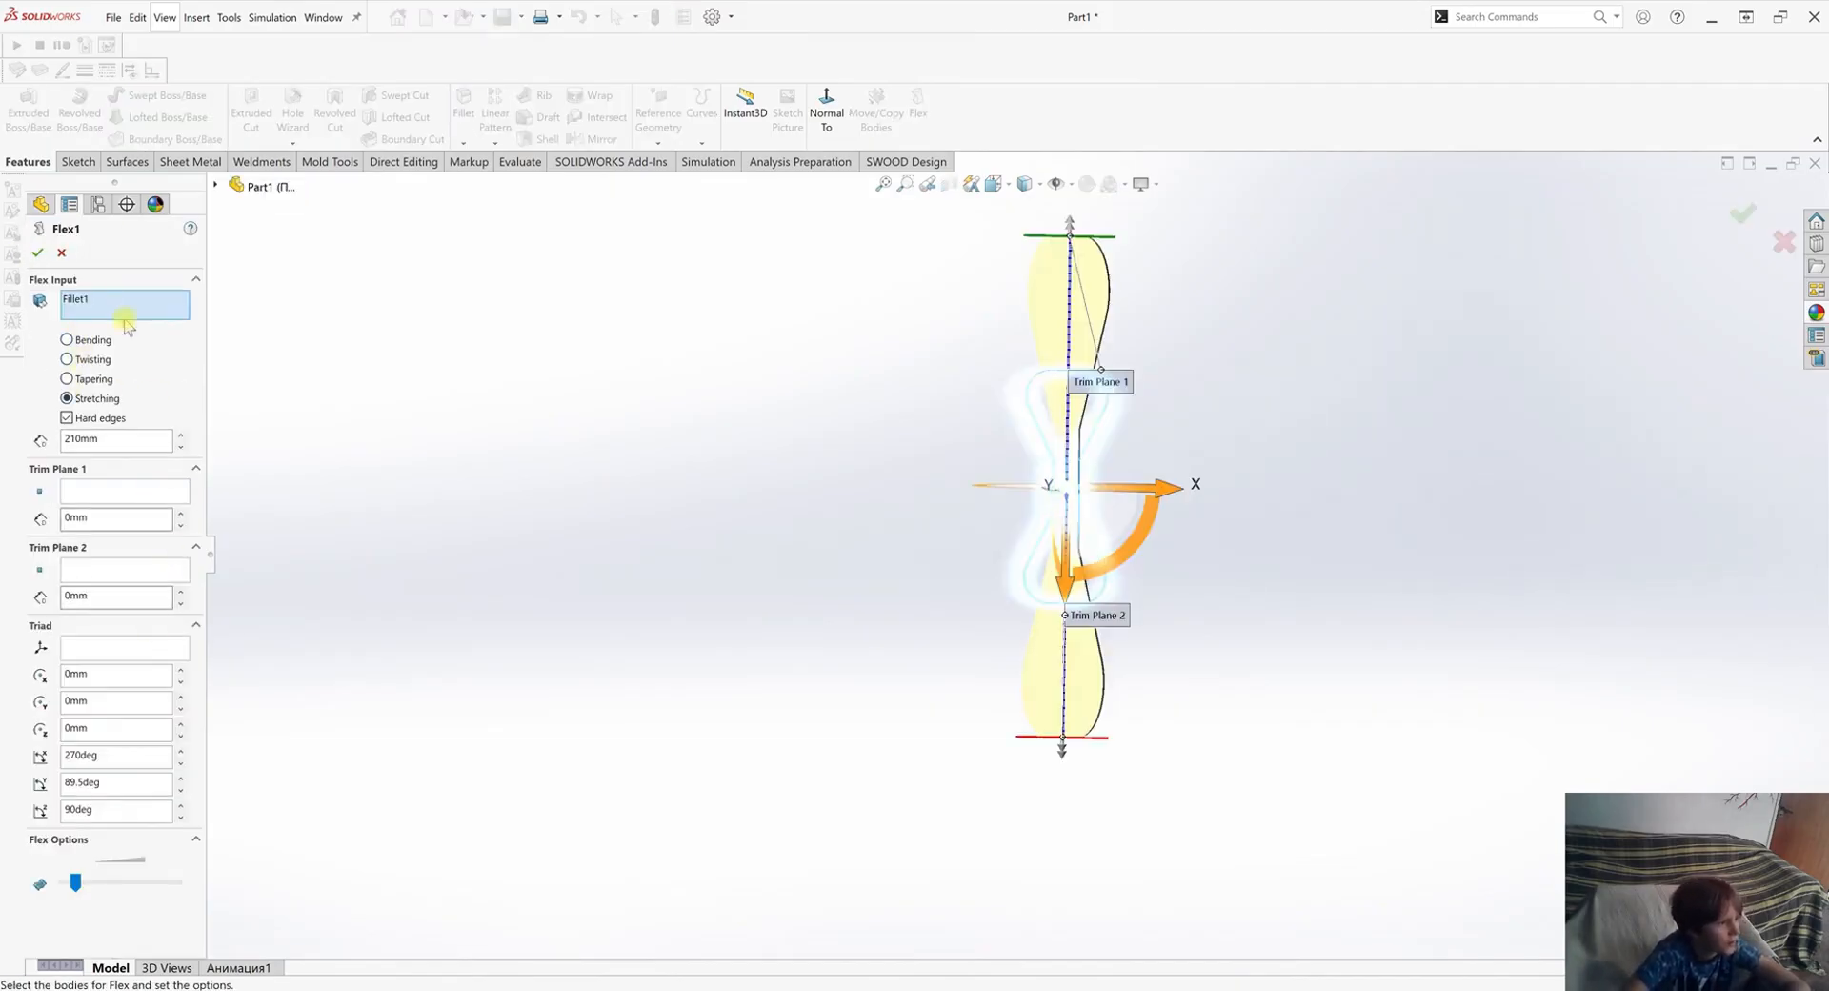
pyautogui.click(61, 253)
pyautogui.moveTo(804, 613); pyautogui.dragTo(936, 535, button='middle')
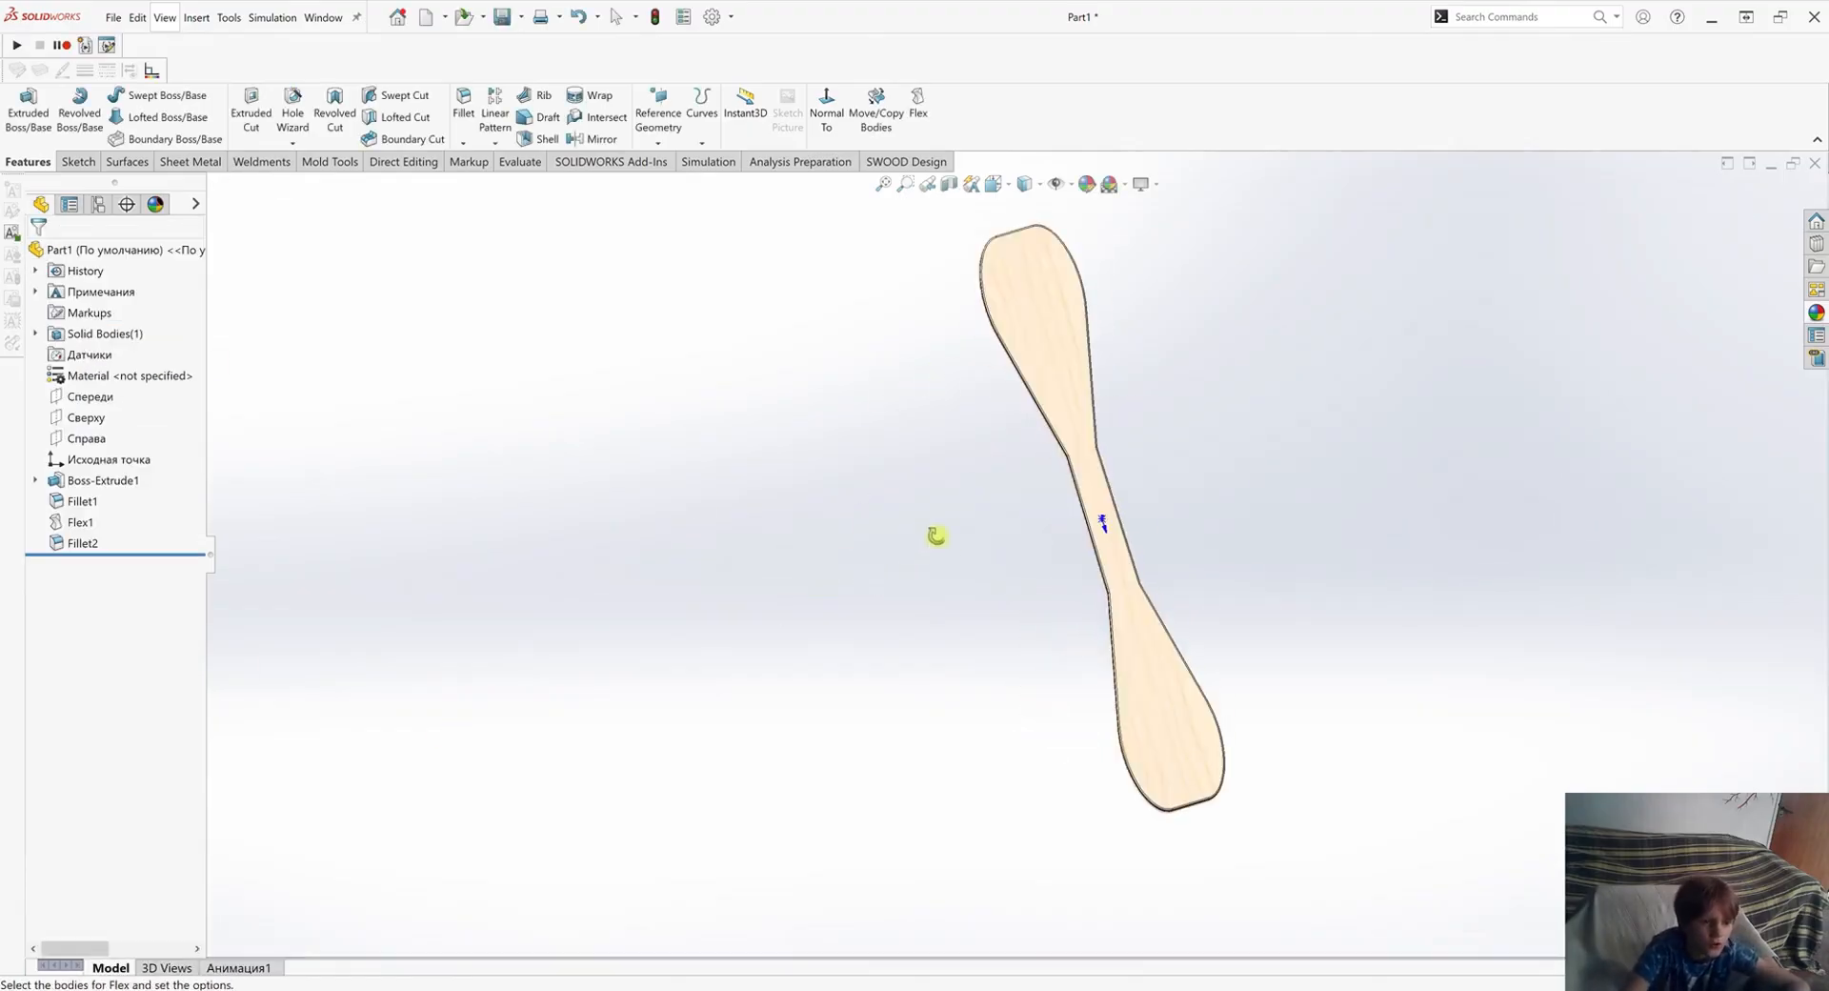